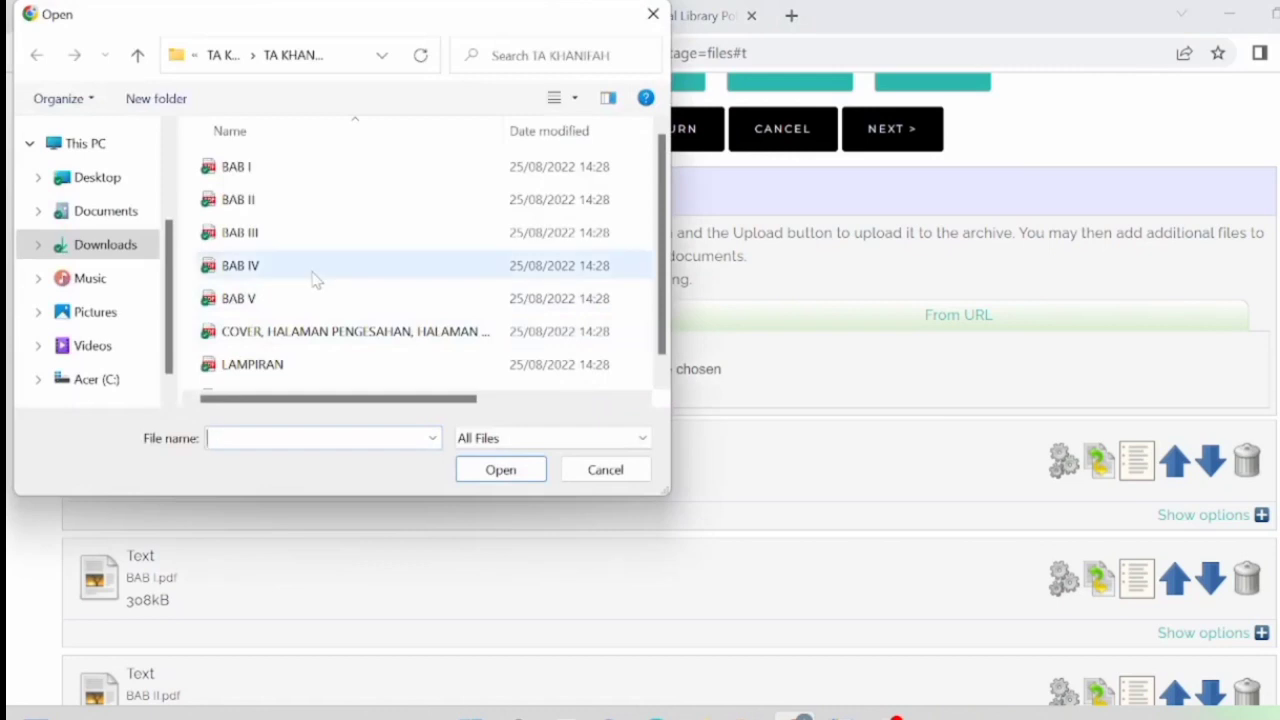
# Upload the thesis files BAB IV, BAB V and LAMPIRAN from the TA KHANIFAH folder as new documents.
pyautogui.doubleClick(314, 272)
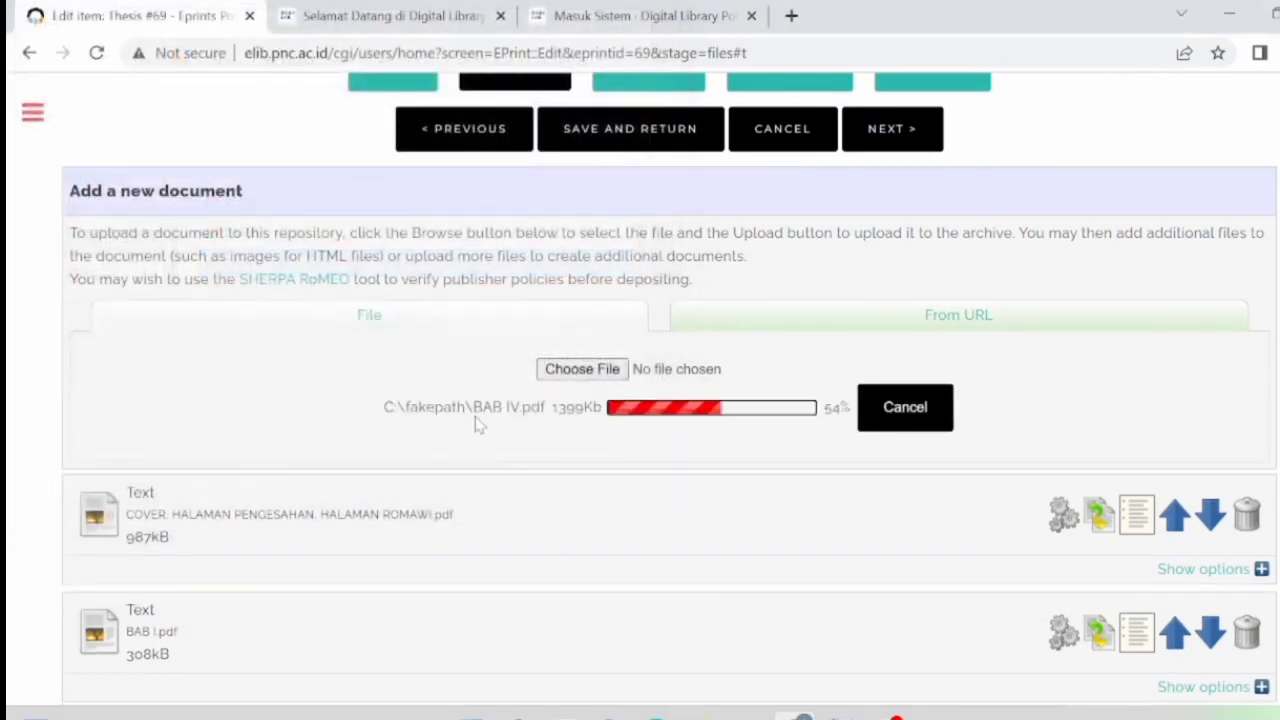
pyautogui.click(566, 369)
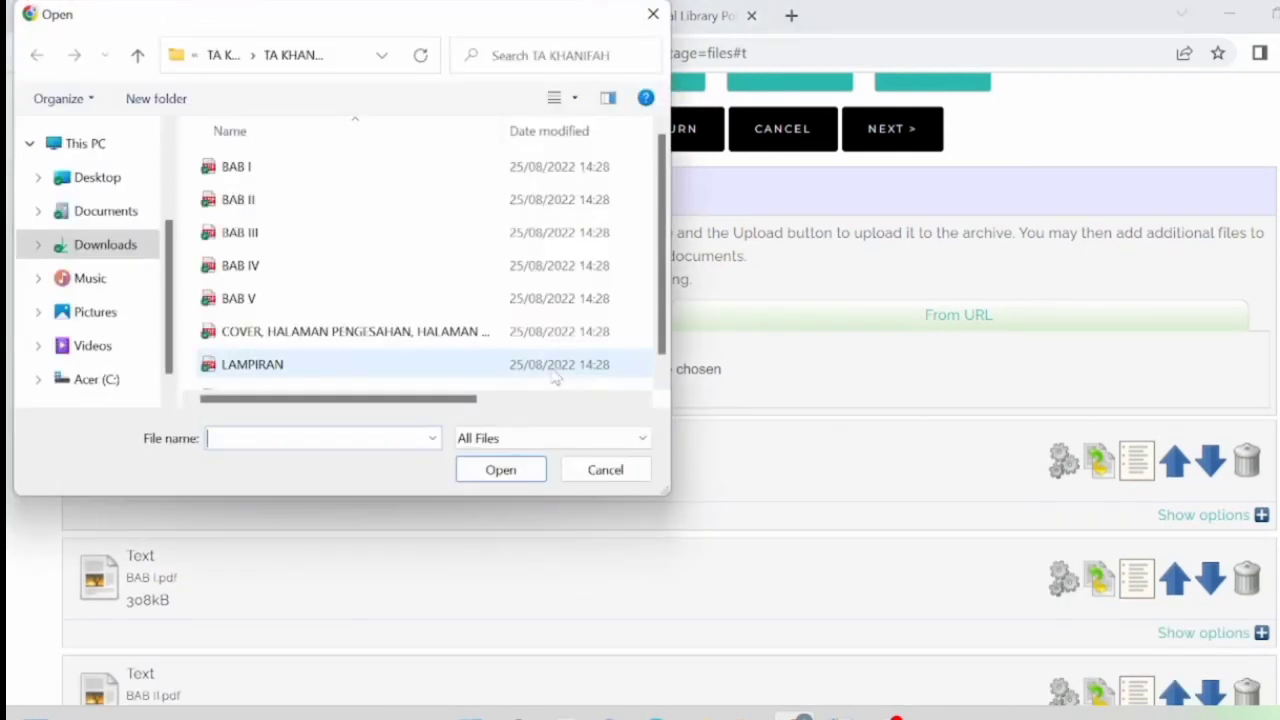
pyautogui.doubleClick(366, 311)
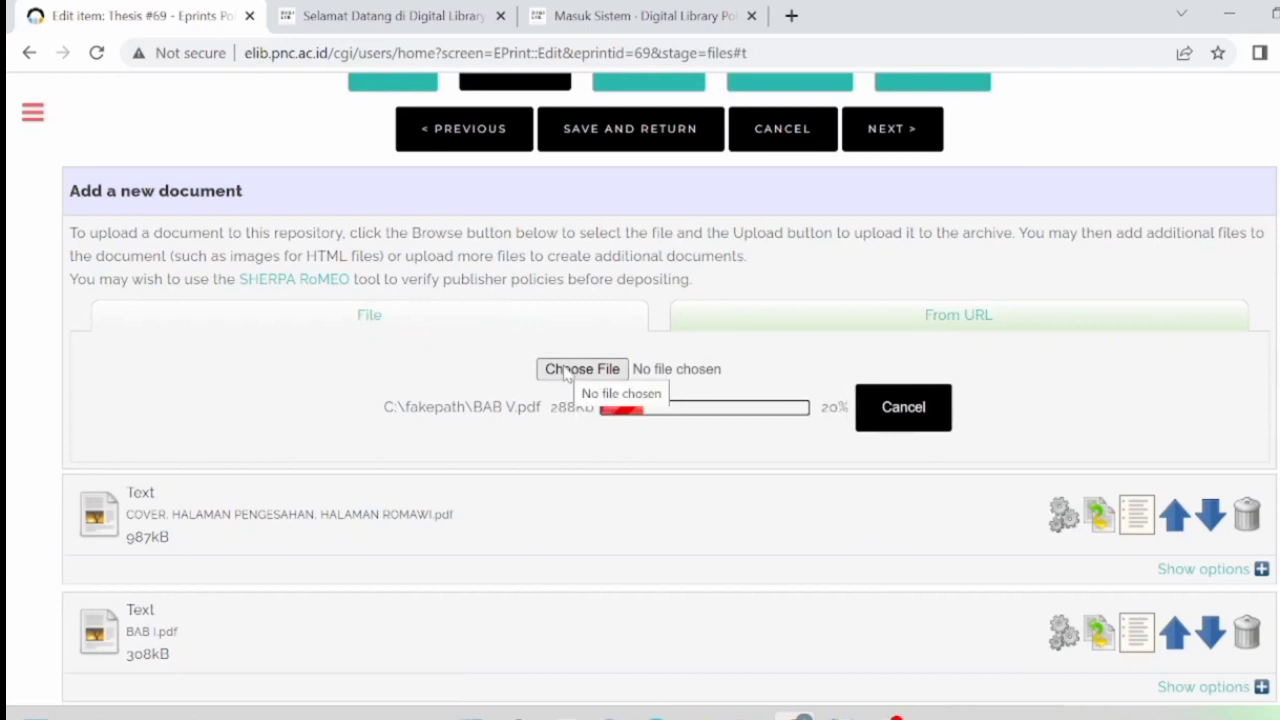
pyautogui.click(567, 372)
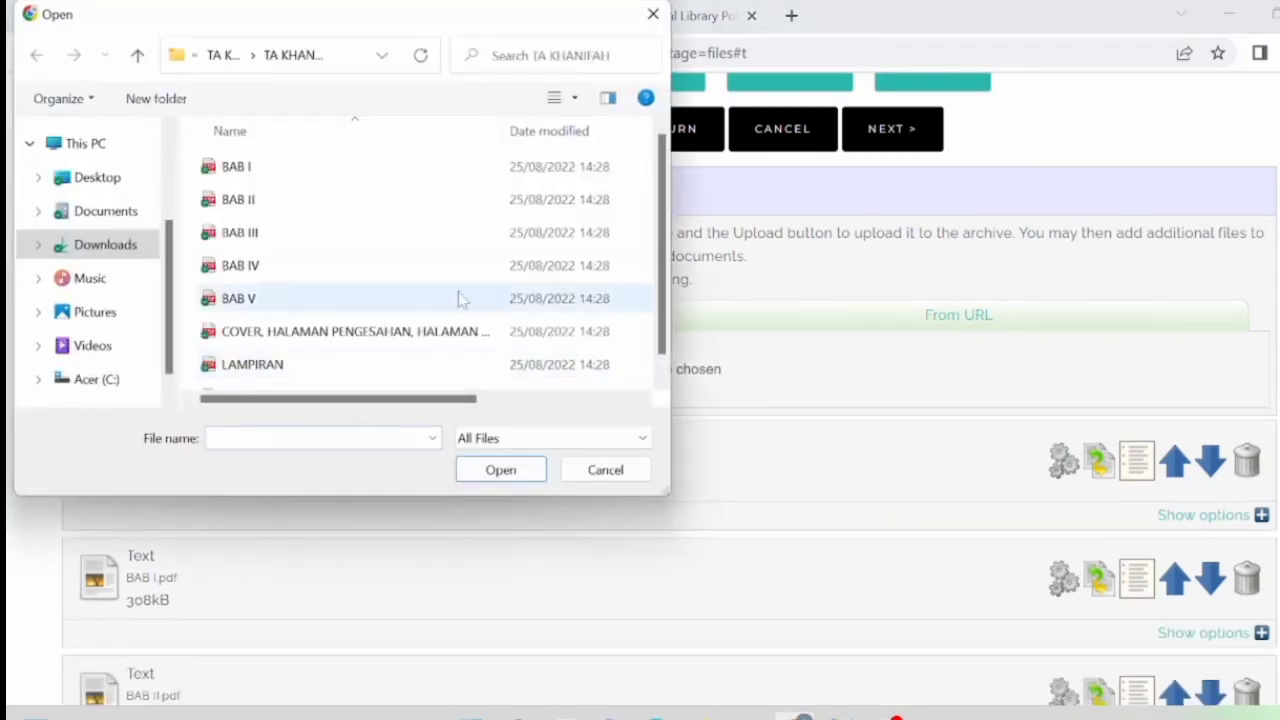
pyautogui.doubleClick(352, 365)
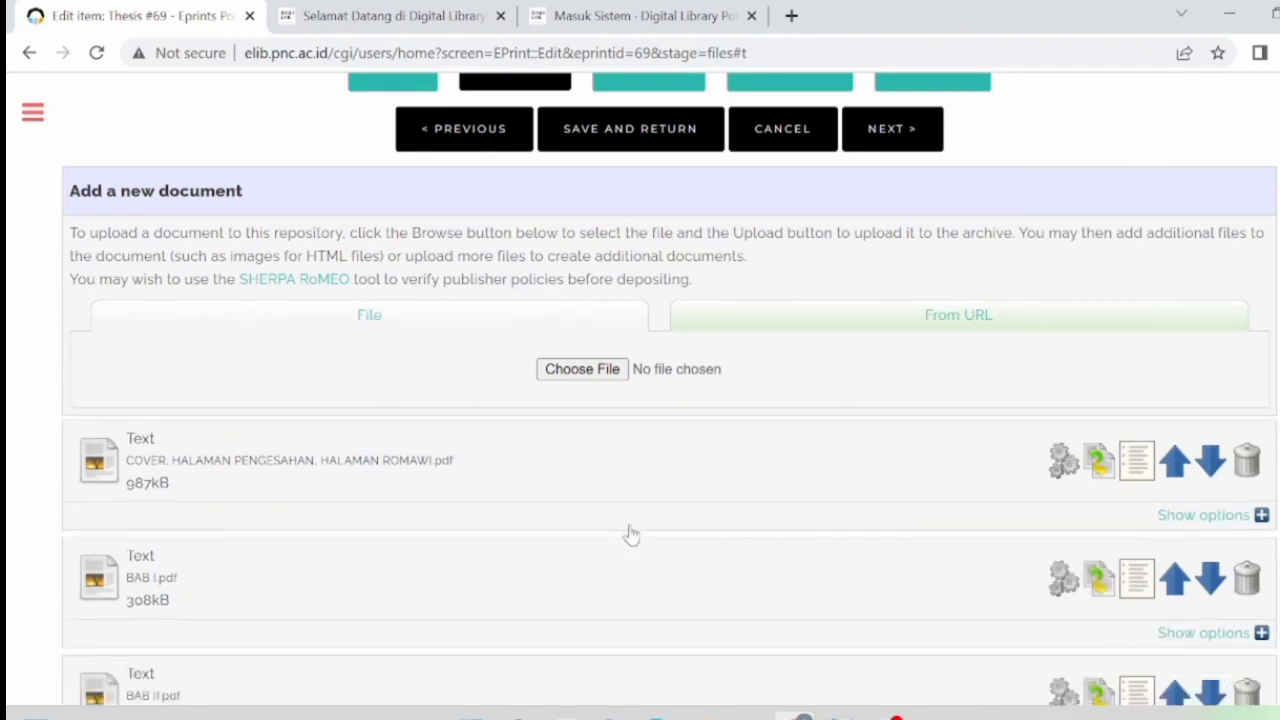
# Set the language of the COVER, HALAMAN PENGESAHAN, HALAMAN ROMAWI.pdf document to Indonesian and update its metadata.
pyautogui.scroll(-5, 630, 535)
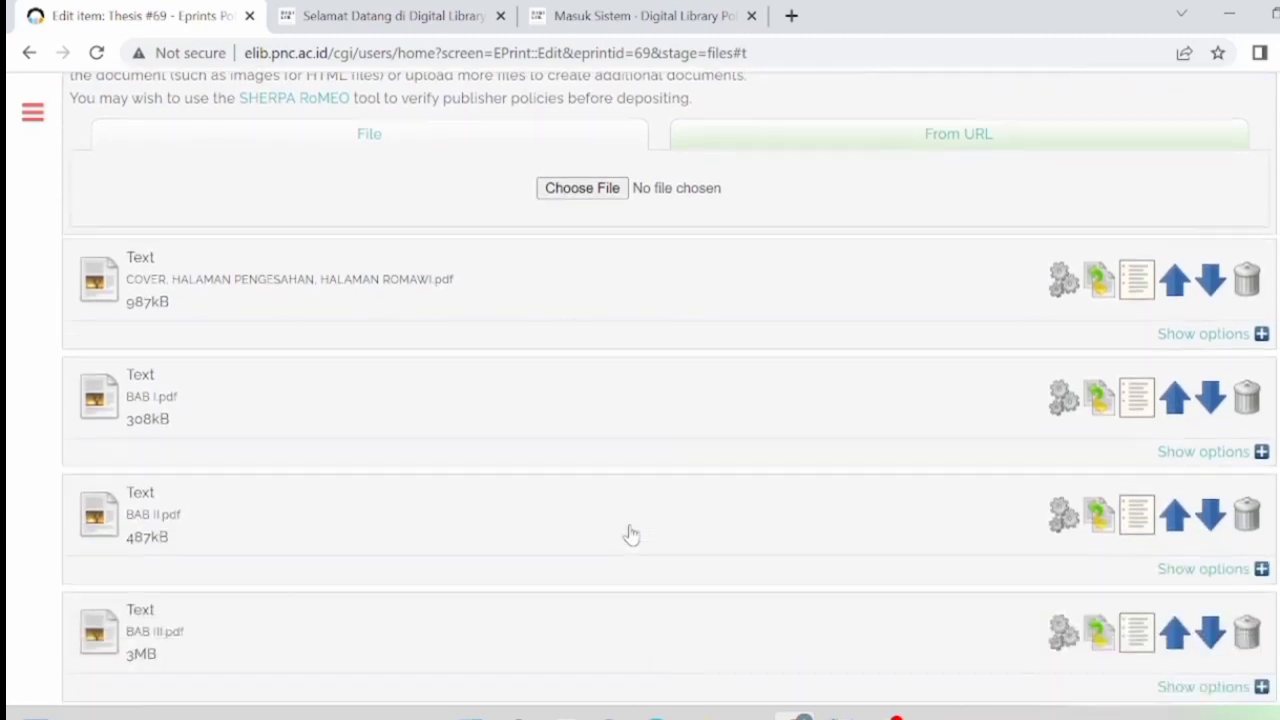
pyautogui.scroll(-1, 630, 535)
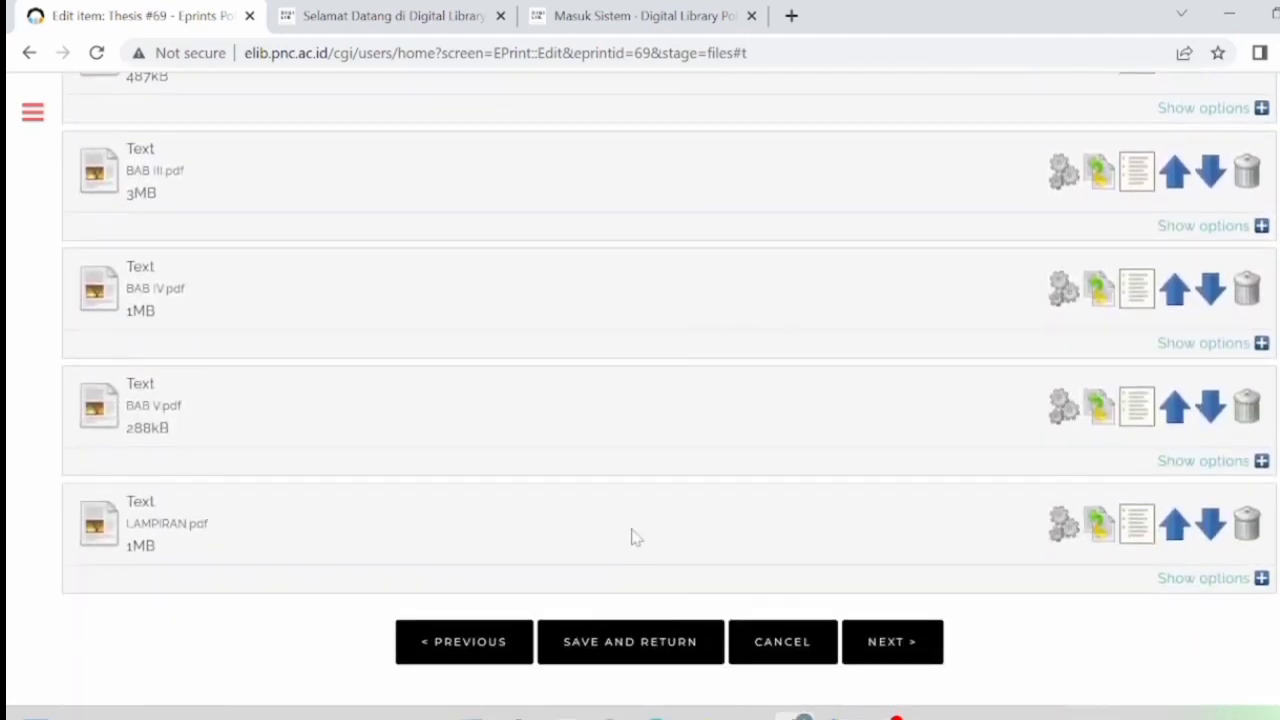
pyautogui.scroll(3, 628, 534)
pyautogui.scroll(2, 640, 573)
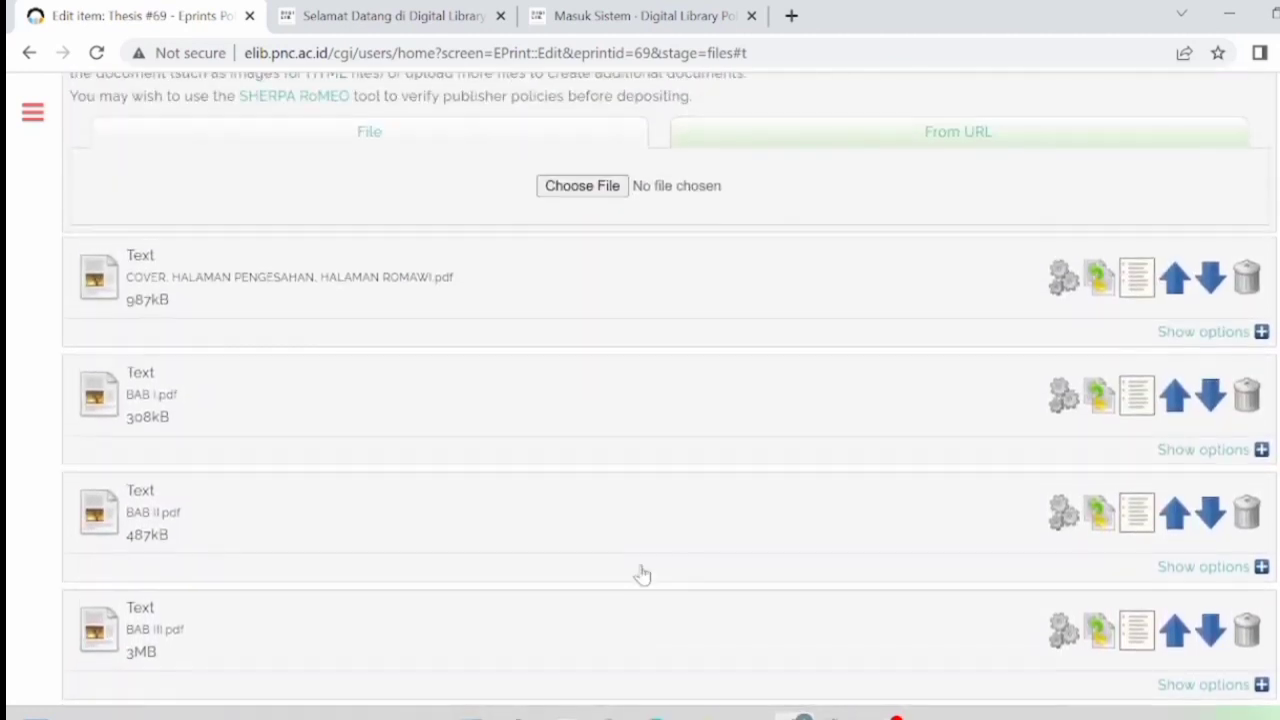
pyautogui.click(1262, 334)
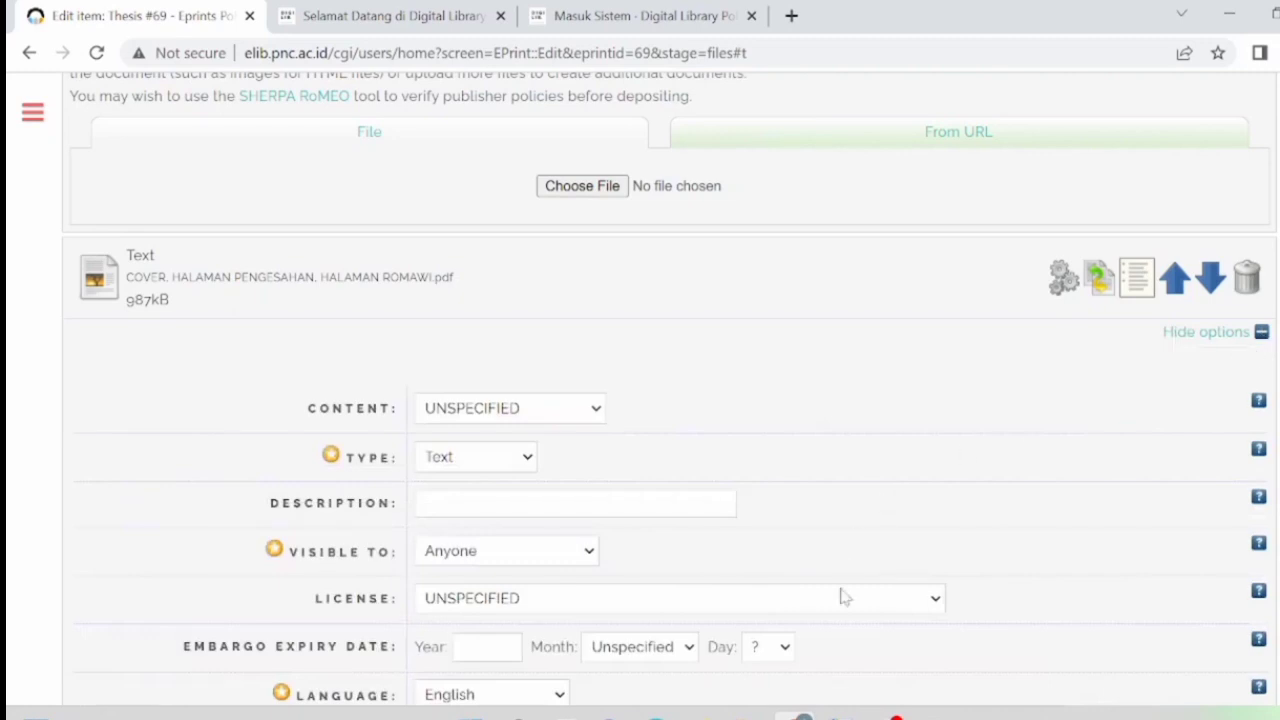
pyautogui.scroll(-2, 843, 597)
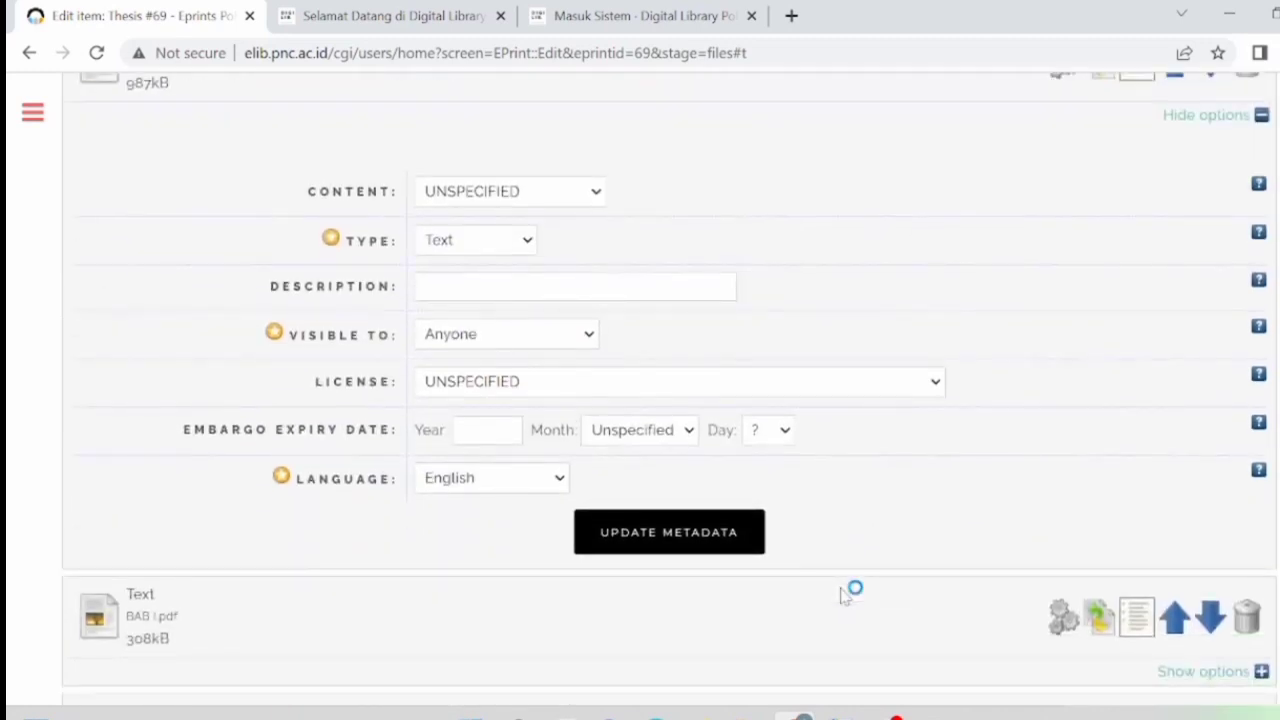
pyautogui.click(535, 478)
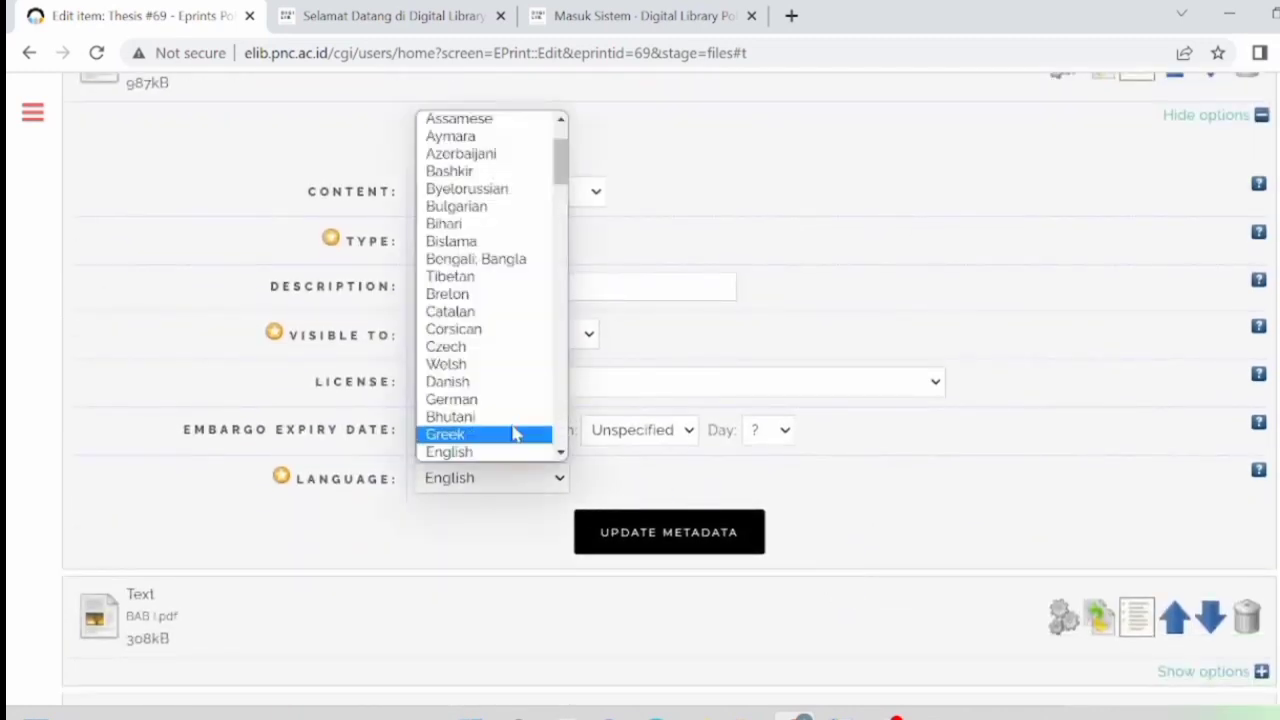
pyautogui.scroll(-5, 513, 432)
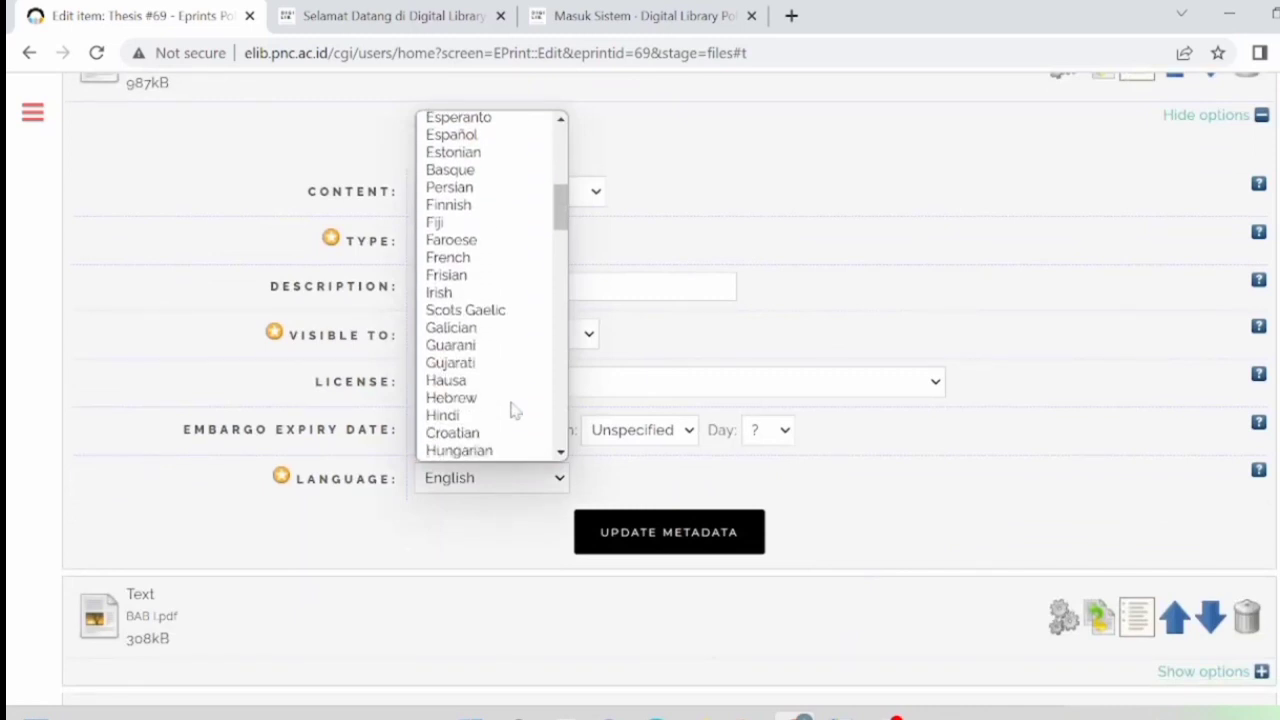
pyautogui.scroll(-3, 513, 410)
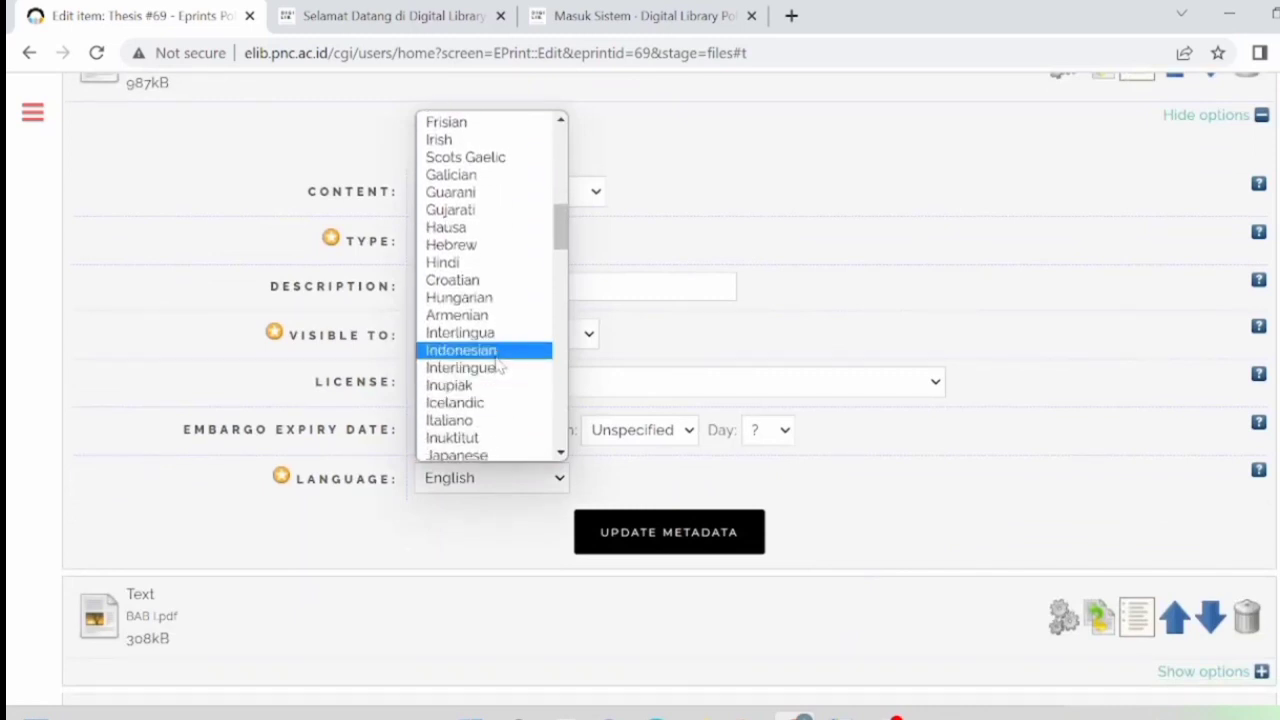
pyautogui.click(495, 358)
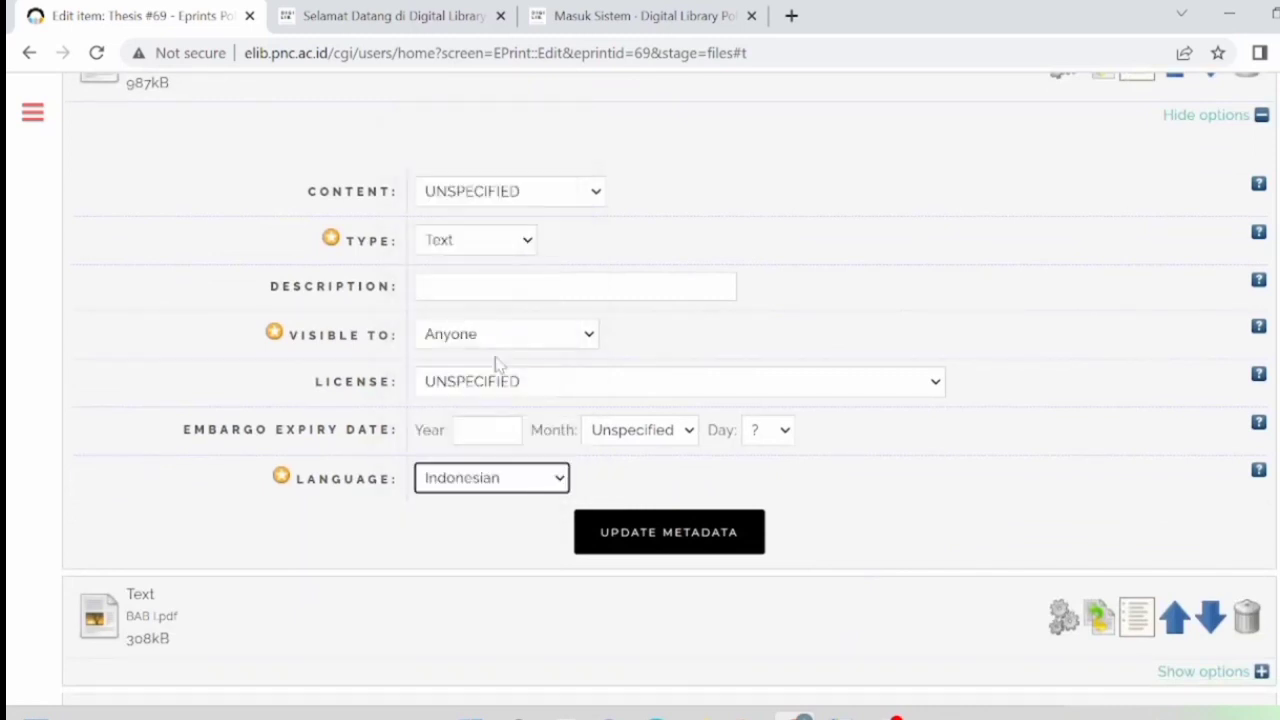
pyautogui.click(697, 539)
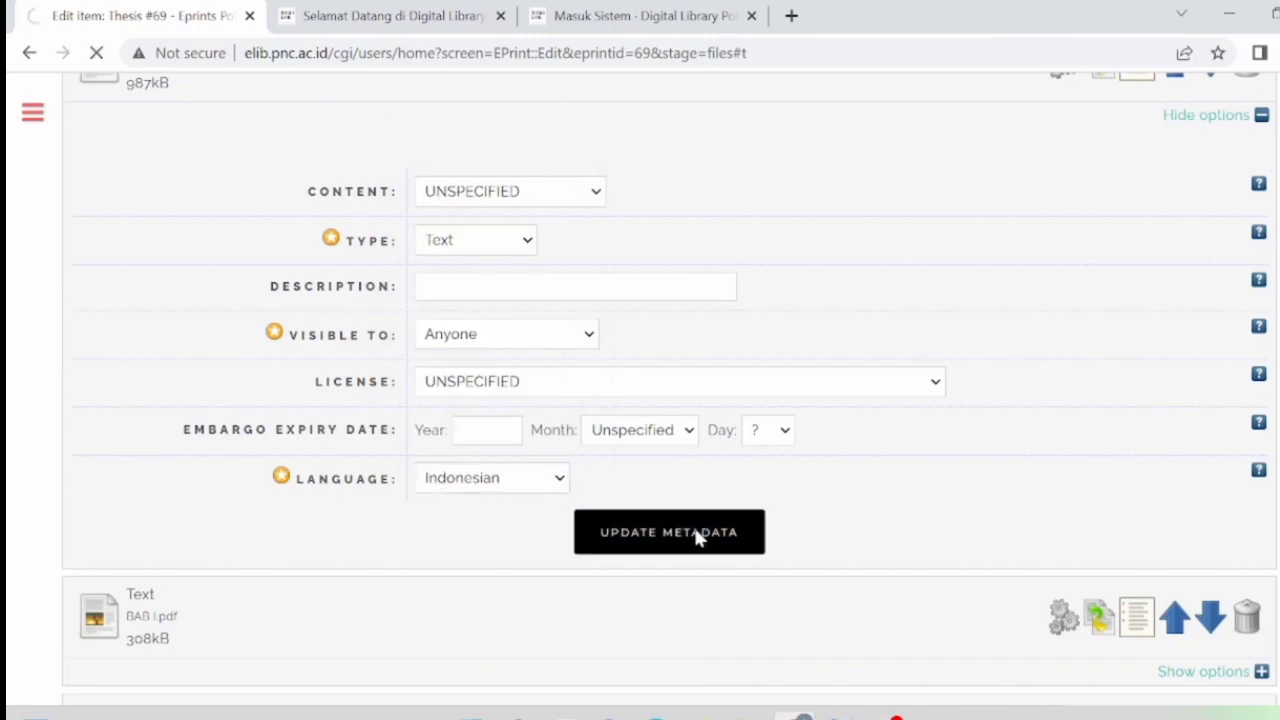
# Set the language of the BAB I.pdf document to Indonesian and update its metadata.
pyautogui.scroll(-5, 697, 539)
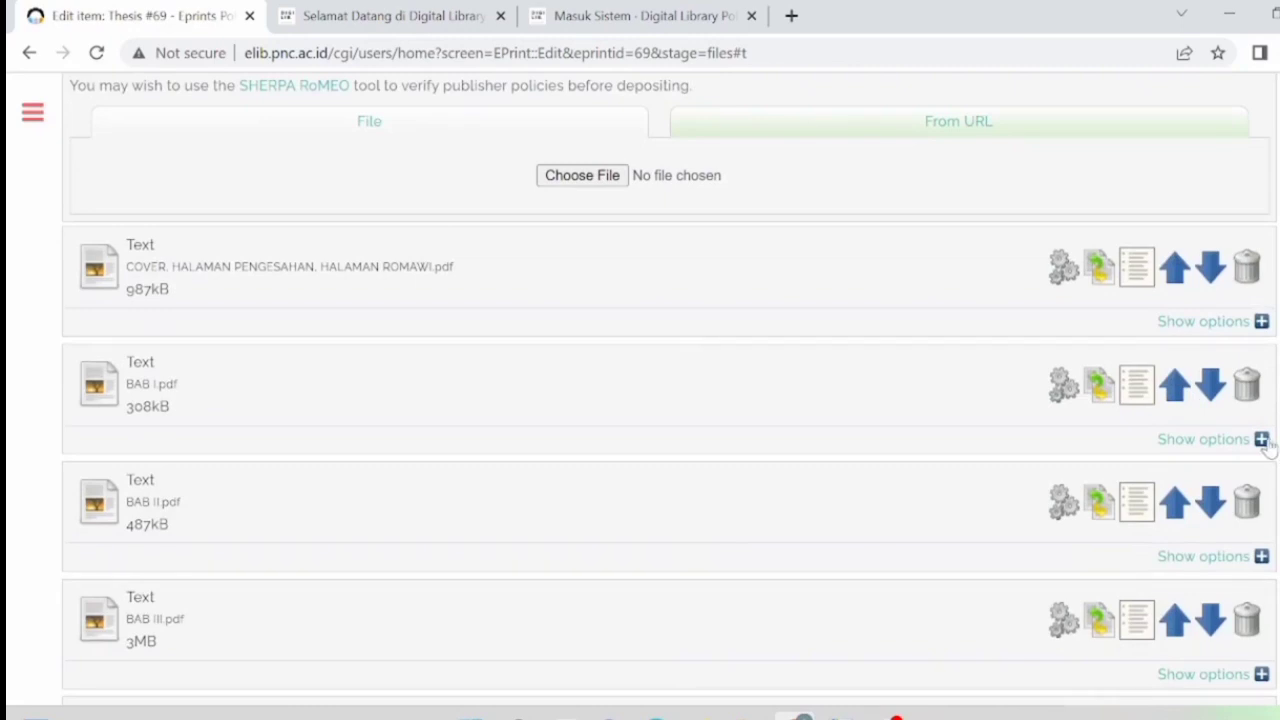
pyautogui.click(1262, 440)
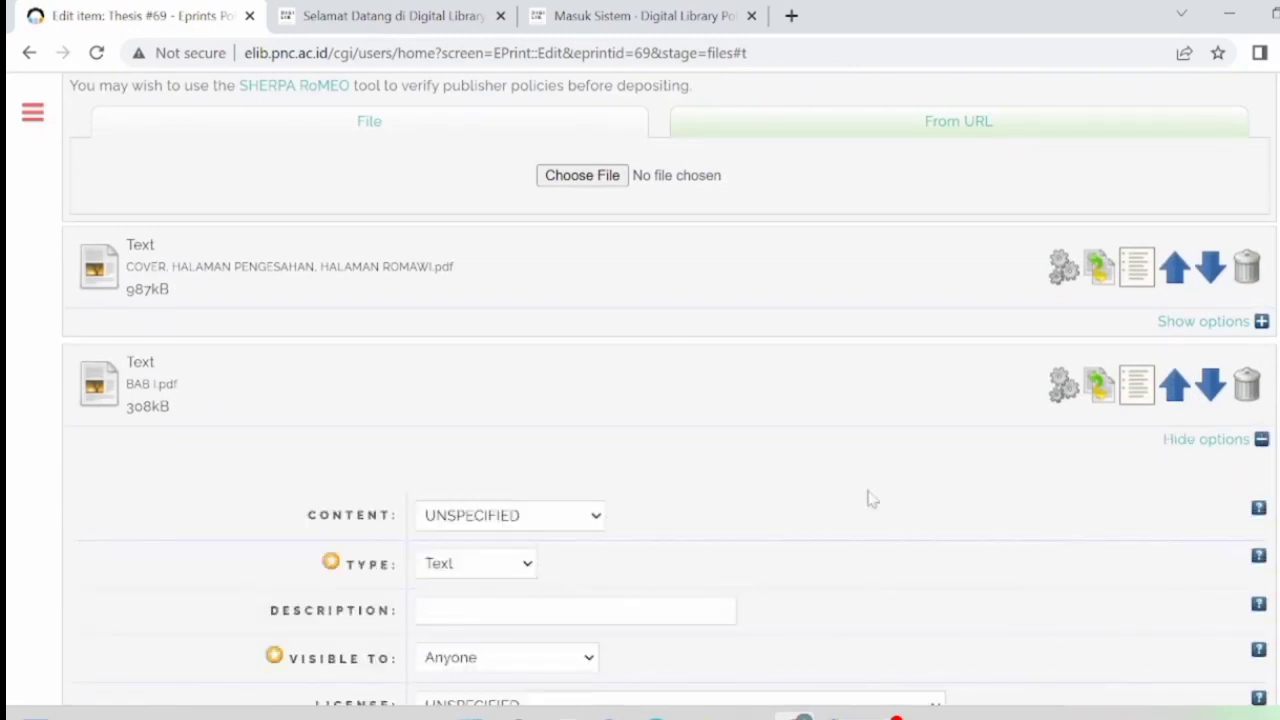
pyautogui.scroll(-2, 869, 500)
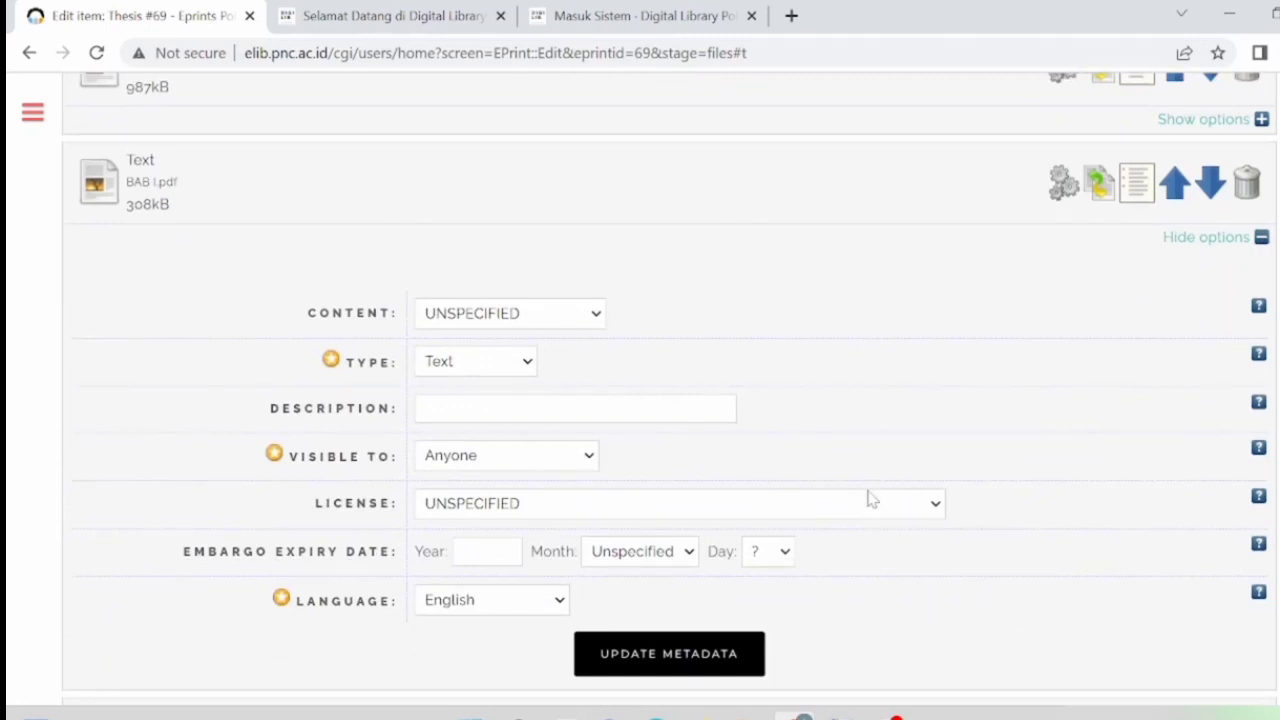
pyautogui.scroll(-1, 869, 500)
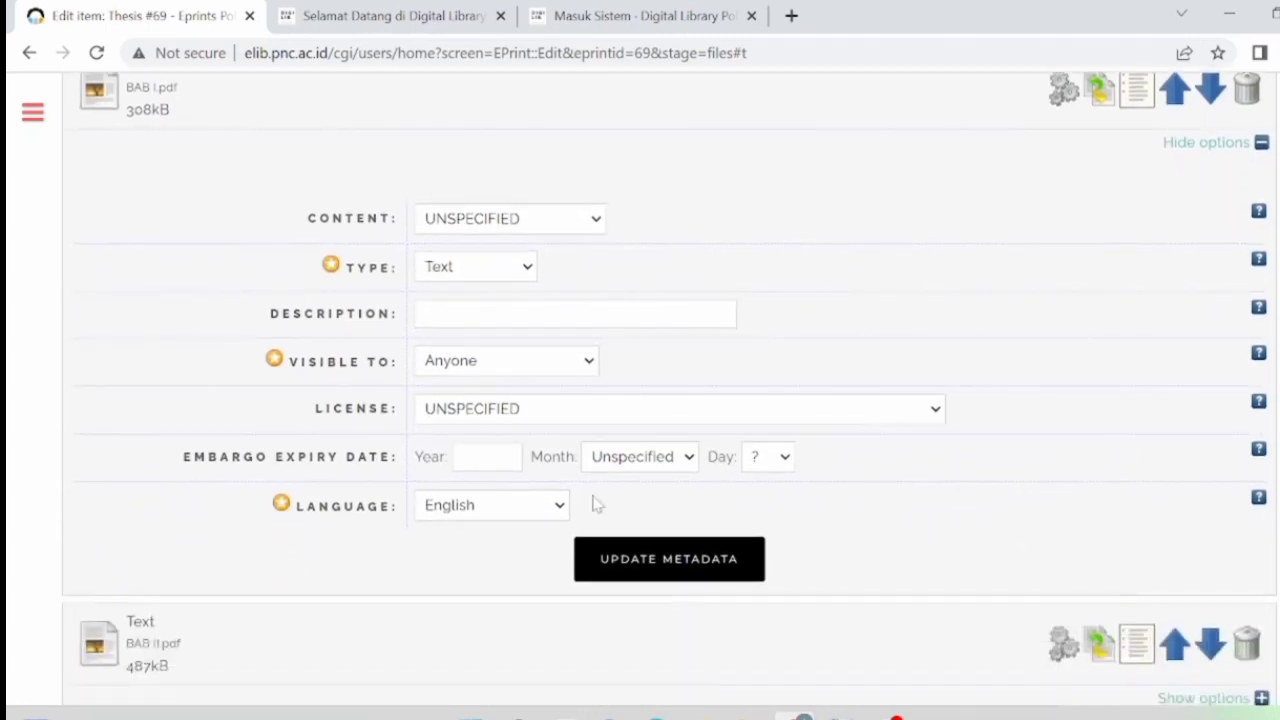
pyautogui.click(545, 510)
pyautogui.scroll(-5, 535, 462)
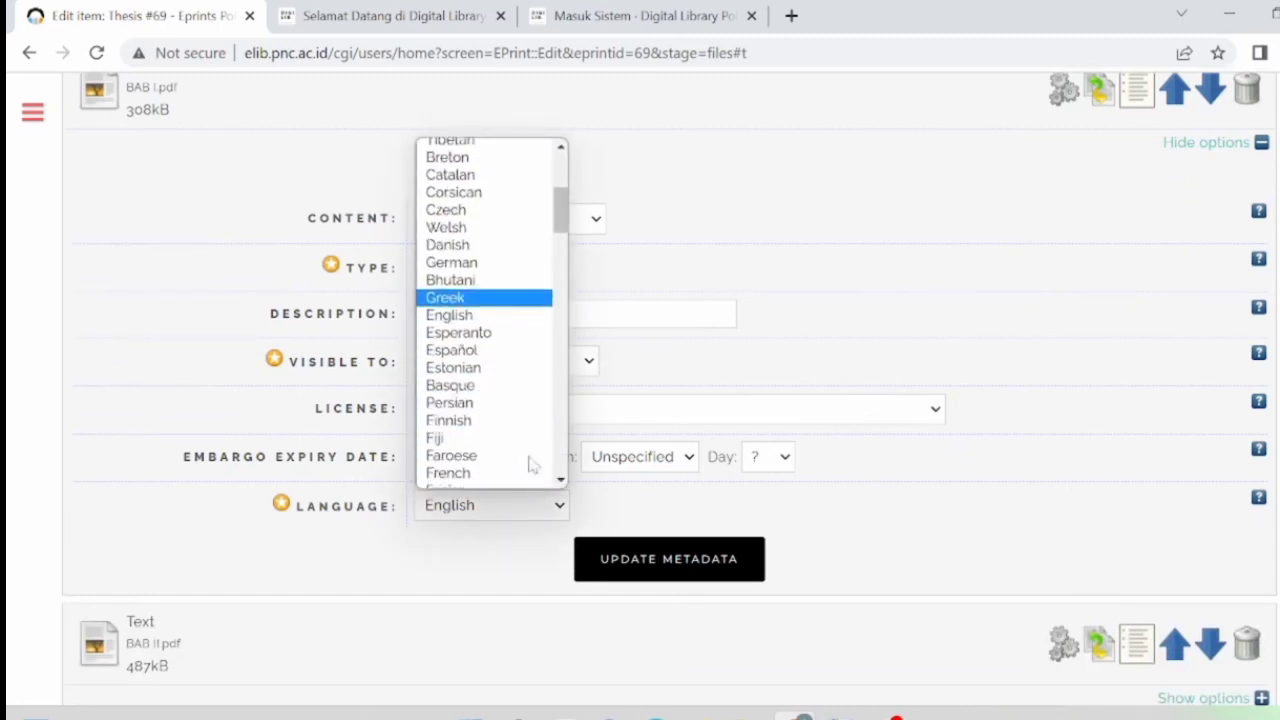
pyautogui.scroll(-2, 531, 463)
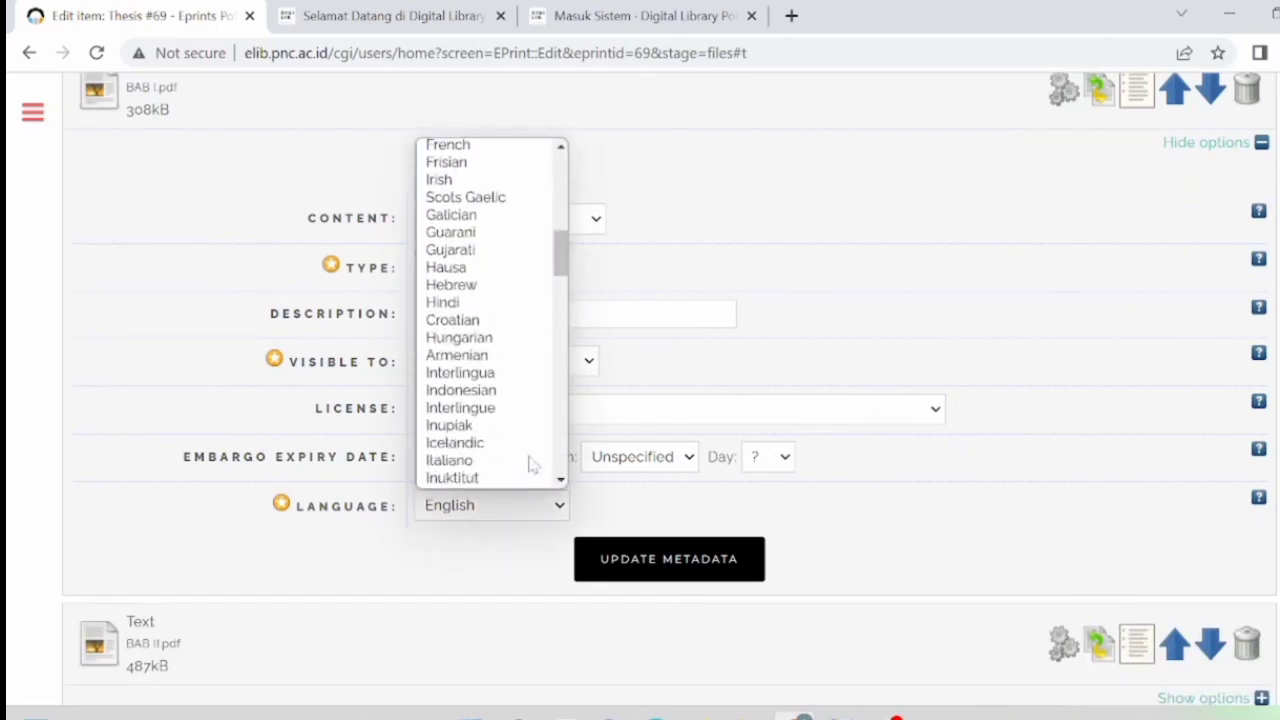
pyautogui.click(485, 392)
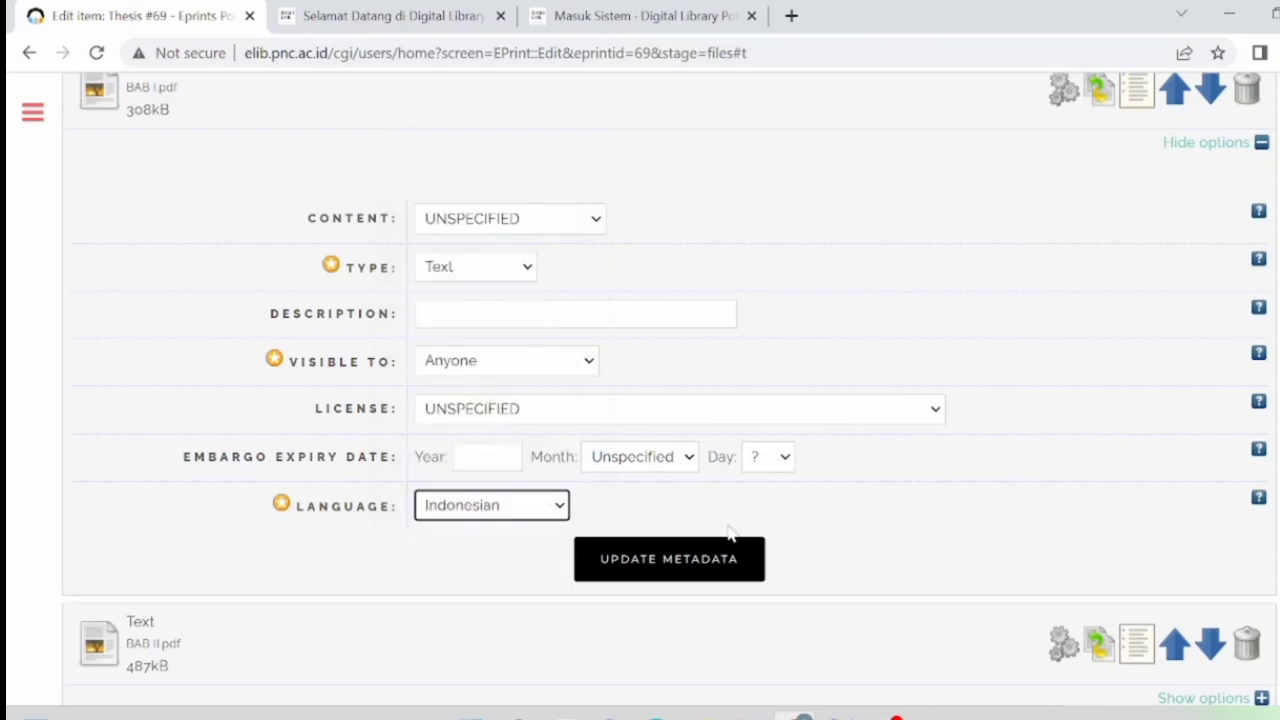
pyautogui.click(726, 568)
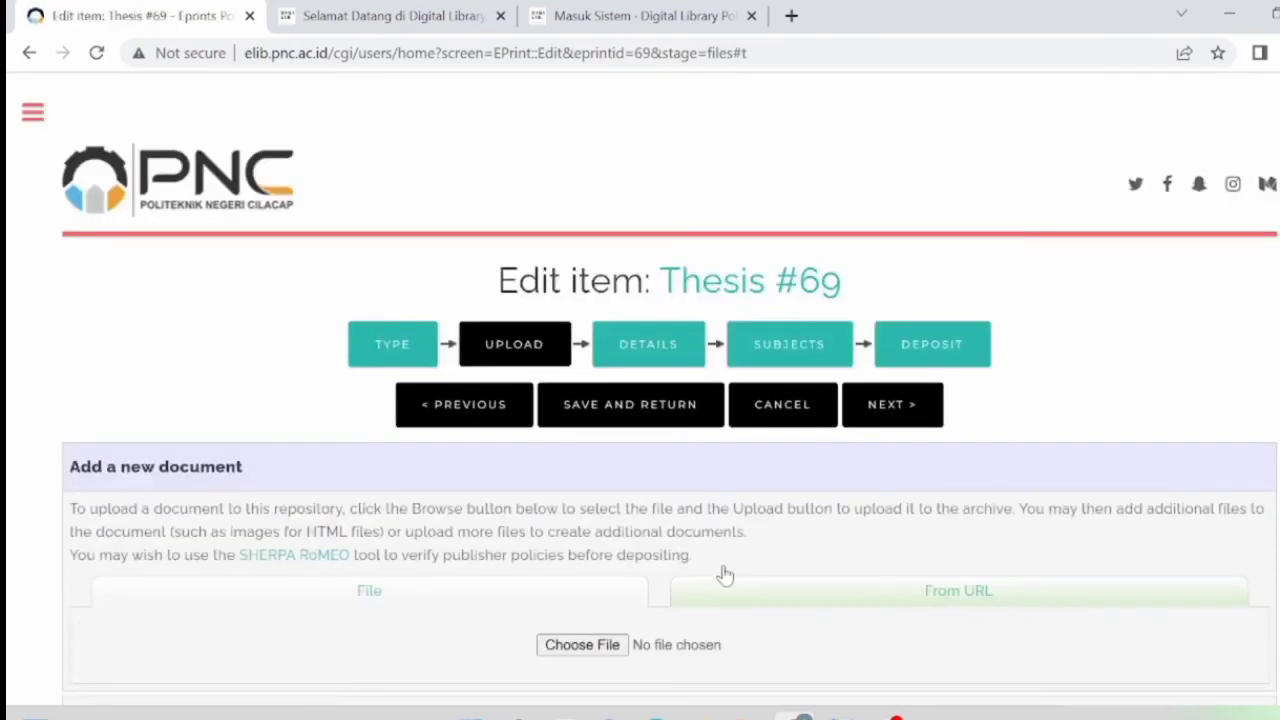
# Set the language of the BAB II.pdf document to Indonesian and update its metadata.
pyautogui.scroll(-7, 725, 575)
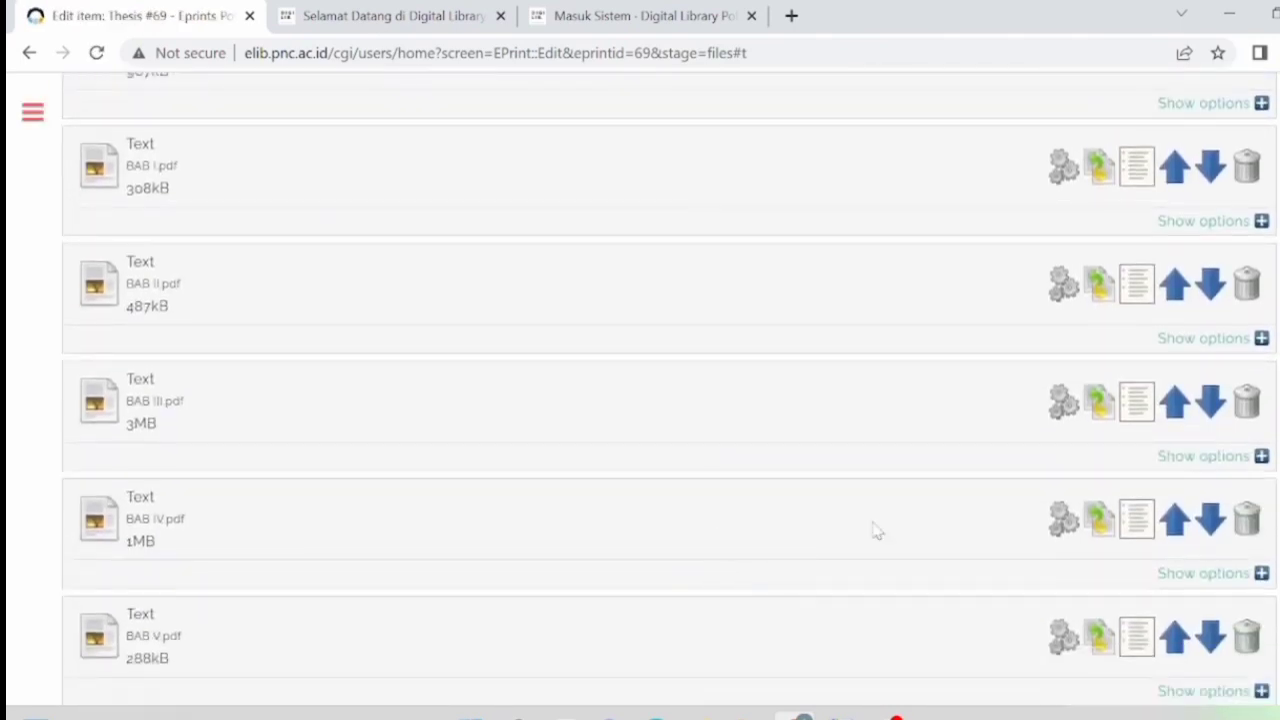
pyautogui.click(1261, 338)
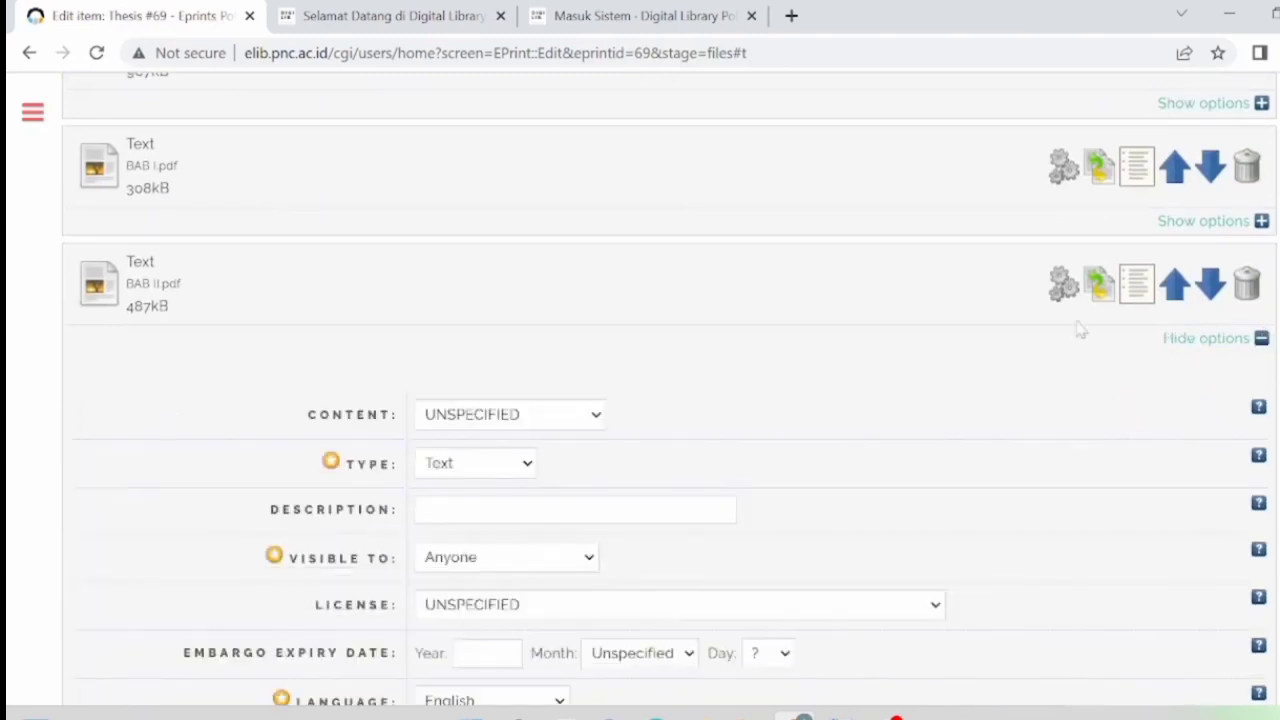
pyautogui.scroll(-2, 741, 535)
pyautogui.click(540, 507)
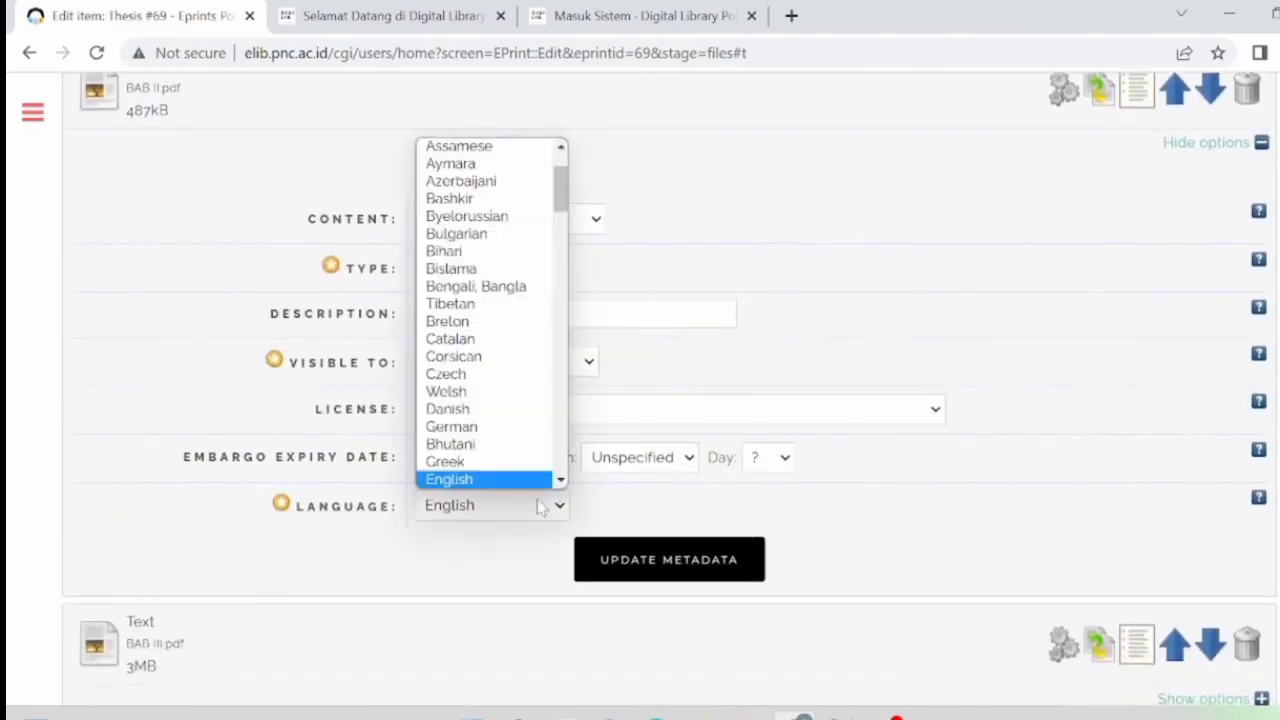
pyautogui.scroll(-1, 540, 507)
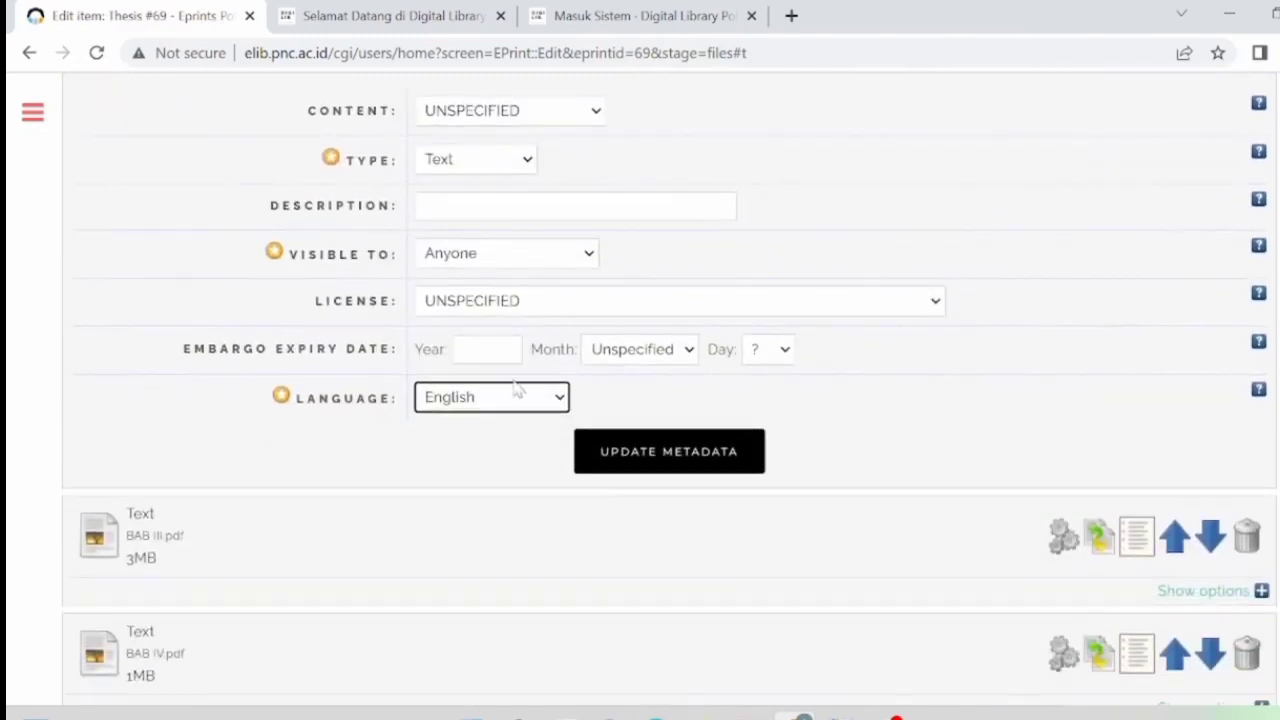
pyautogui.click(517, 391)
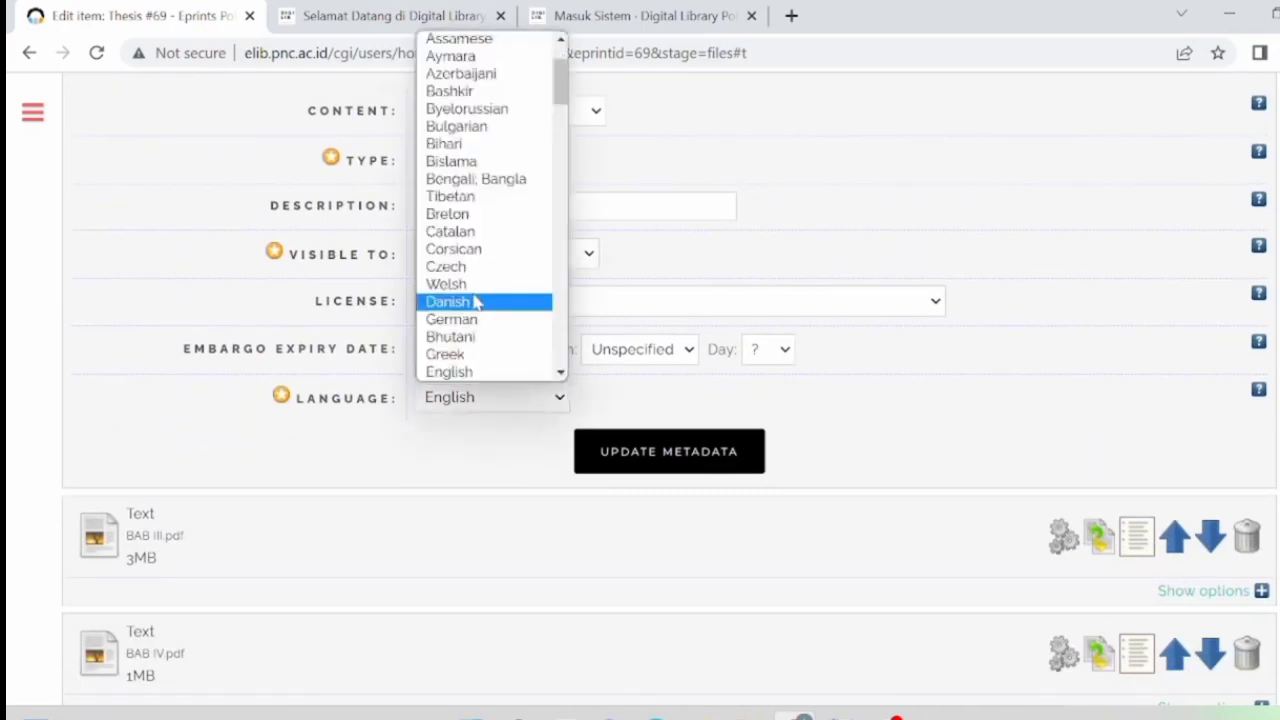
pyautogui.scroll(-5, 474, 300)
pyautogui.scroll(-3, 474, 300)
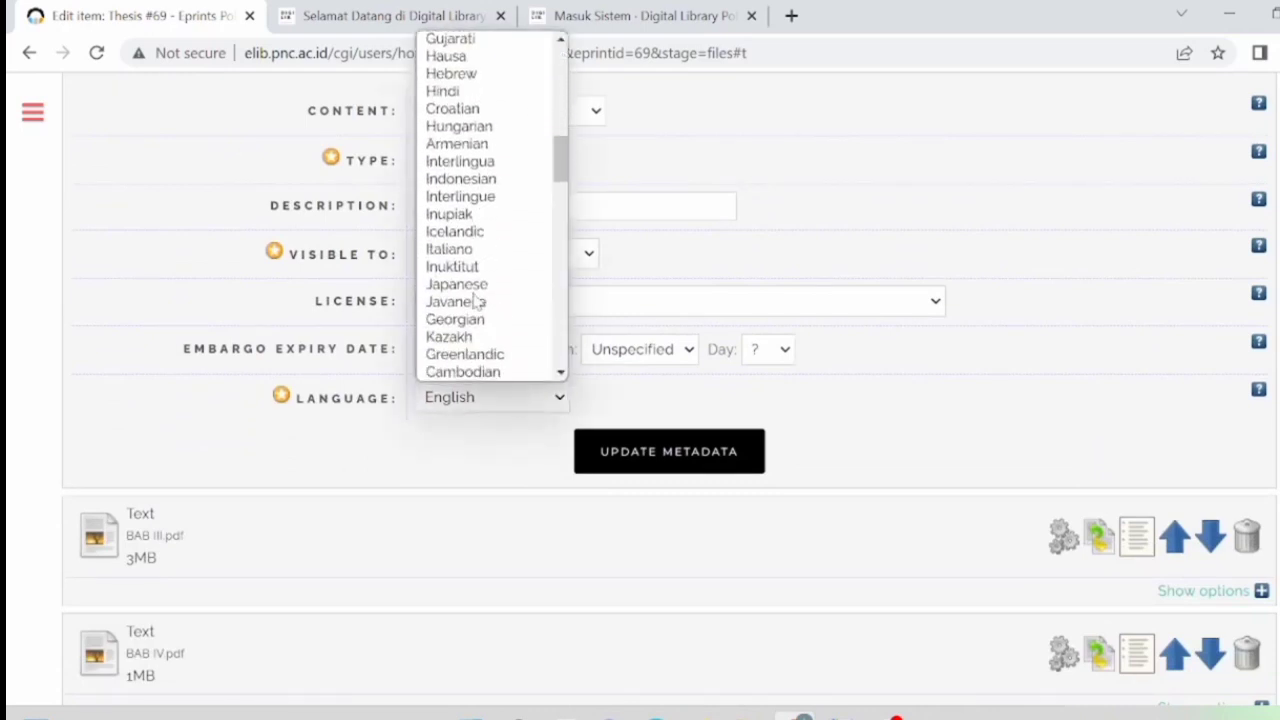
pyautogui.click(466, 179)
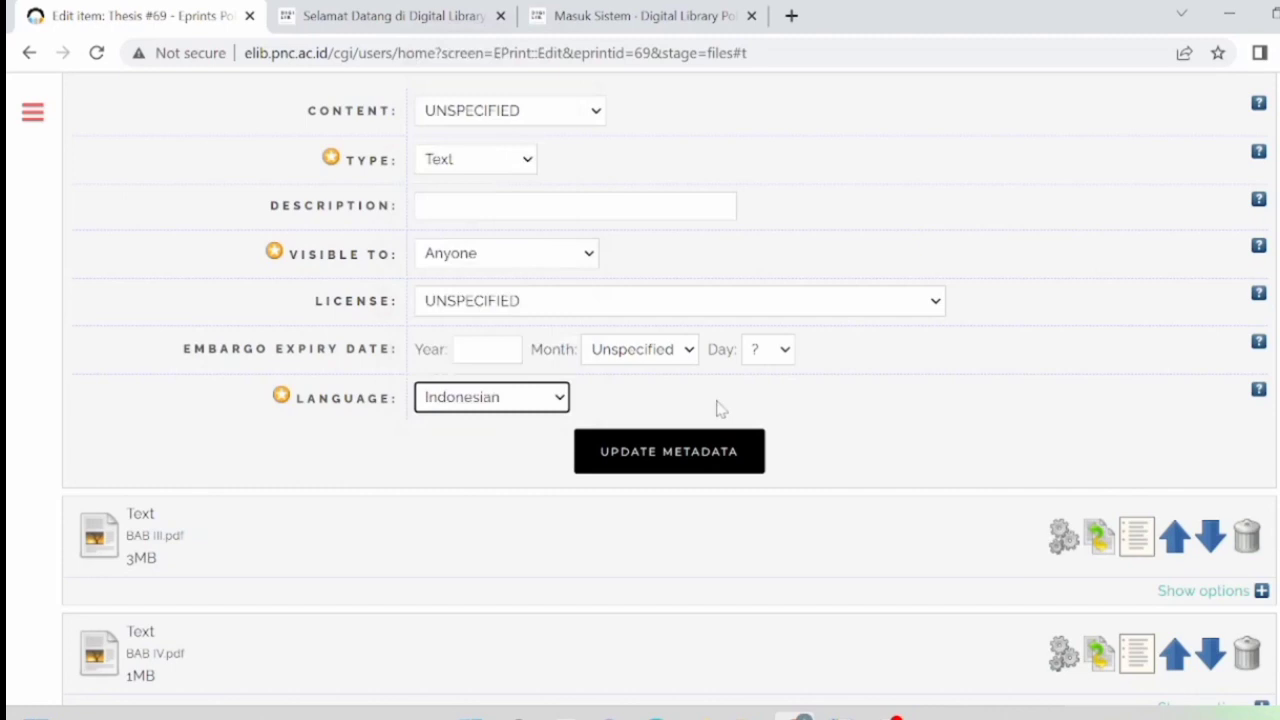
pyautogui.click(716, 451)
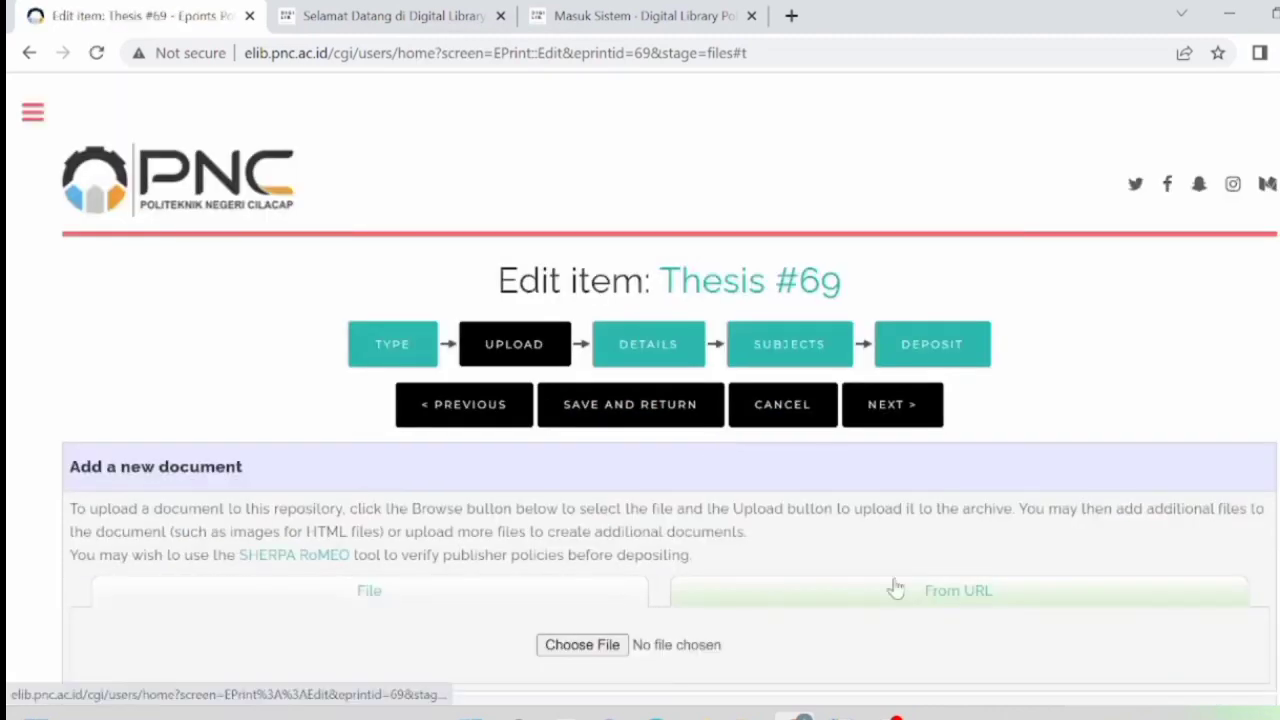
# Make the BAB III.pdf document visible to registered users only, set its language to Indonesian and update its metadata.
pyautogui.scroll(-8, 891, 586)
pyautogui.scroll(-1, 897, 587)
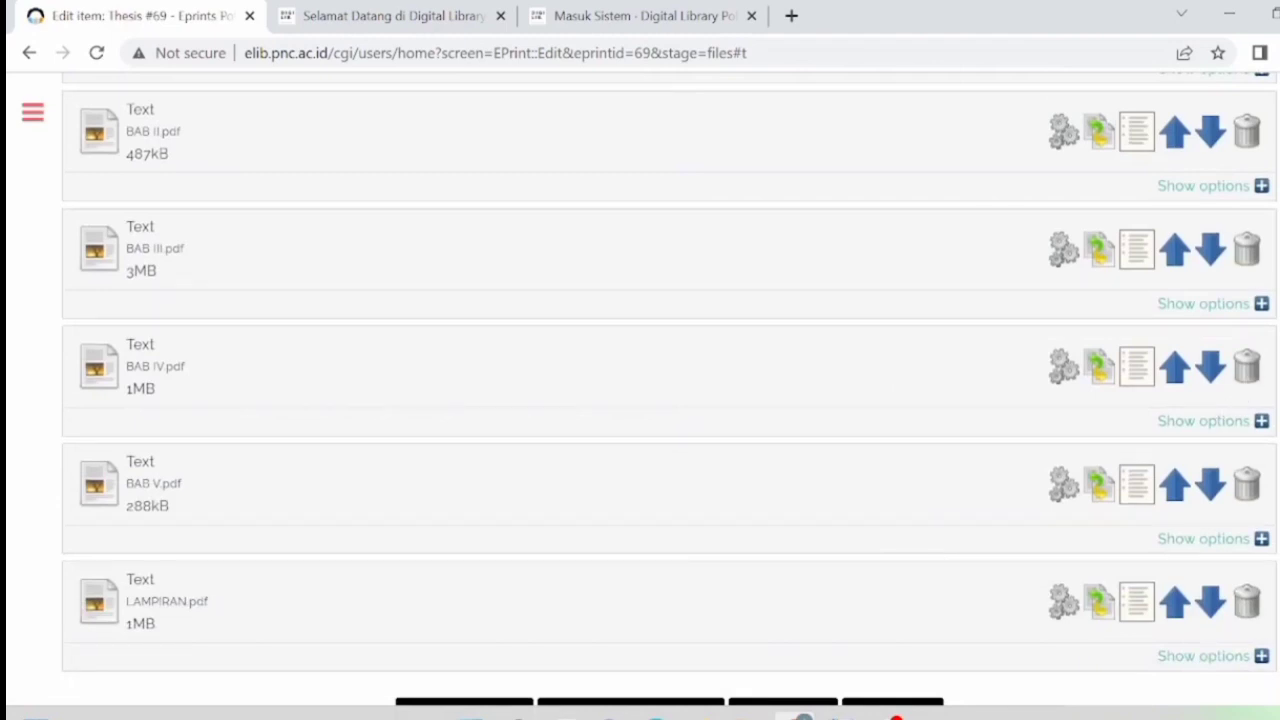
pyautogui.click(1261, 303)
pyautogui.scroll(-1, 815, 527)
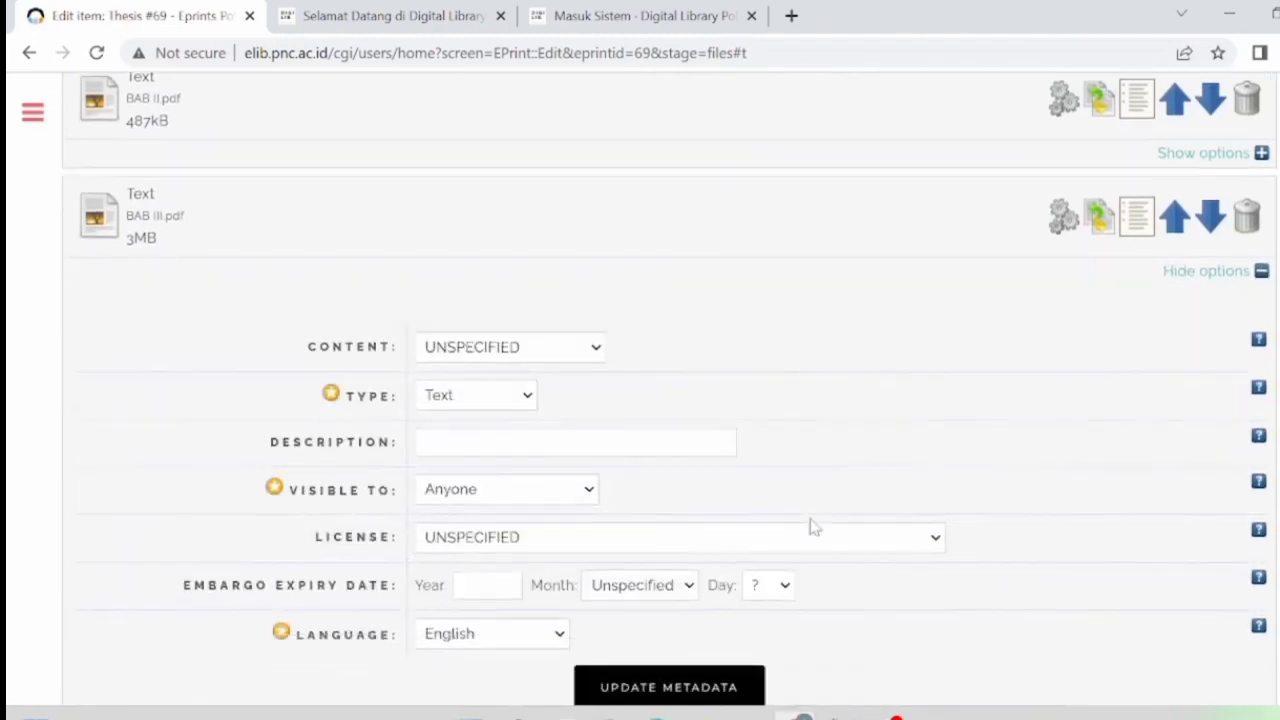
pyautogui.scroll(-2, 815, 527)
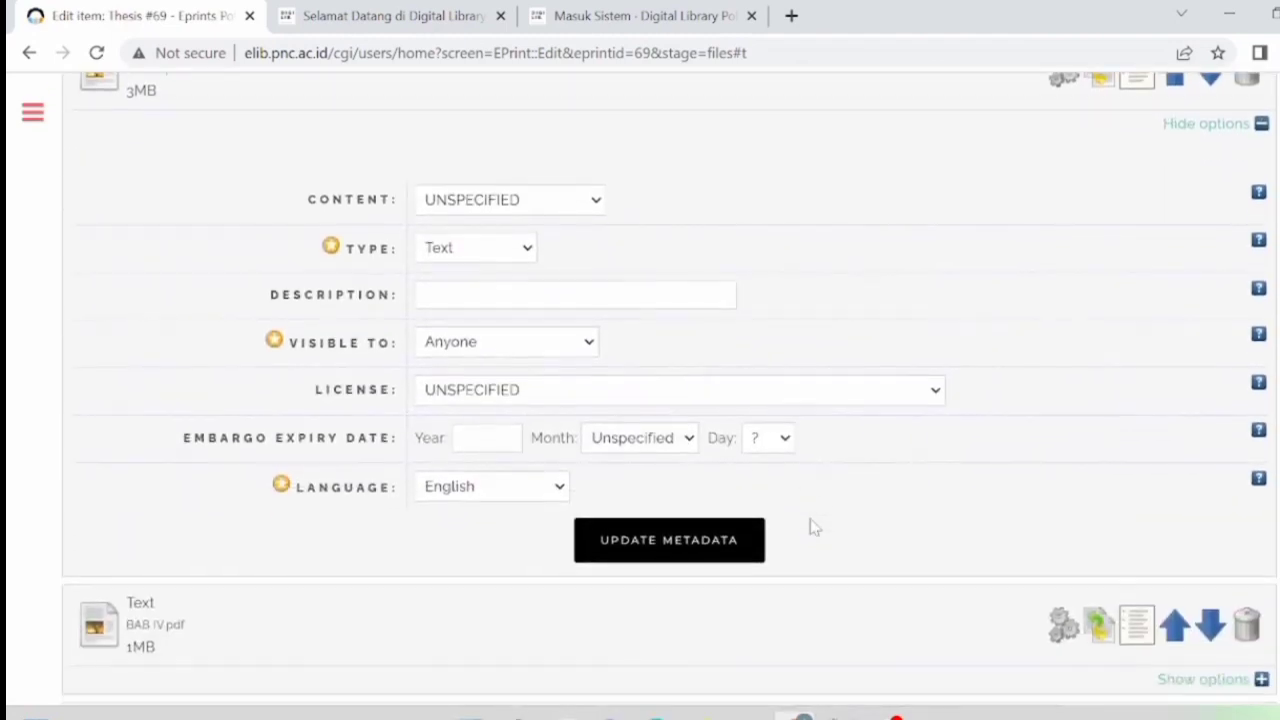
pyautogui.click(560, 350)
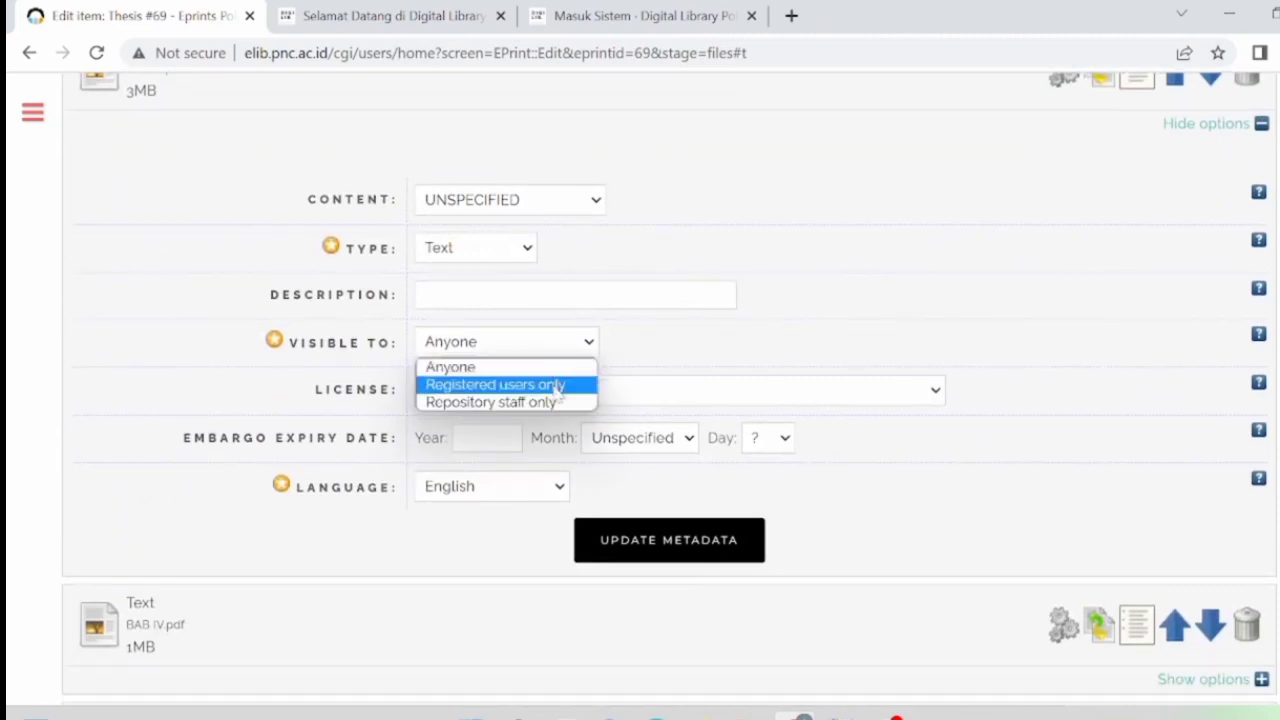
pyautogui.click(556, 386)
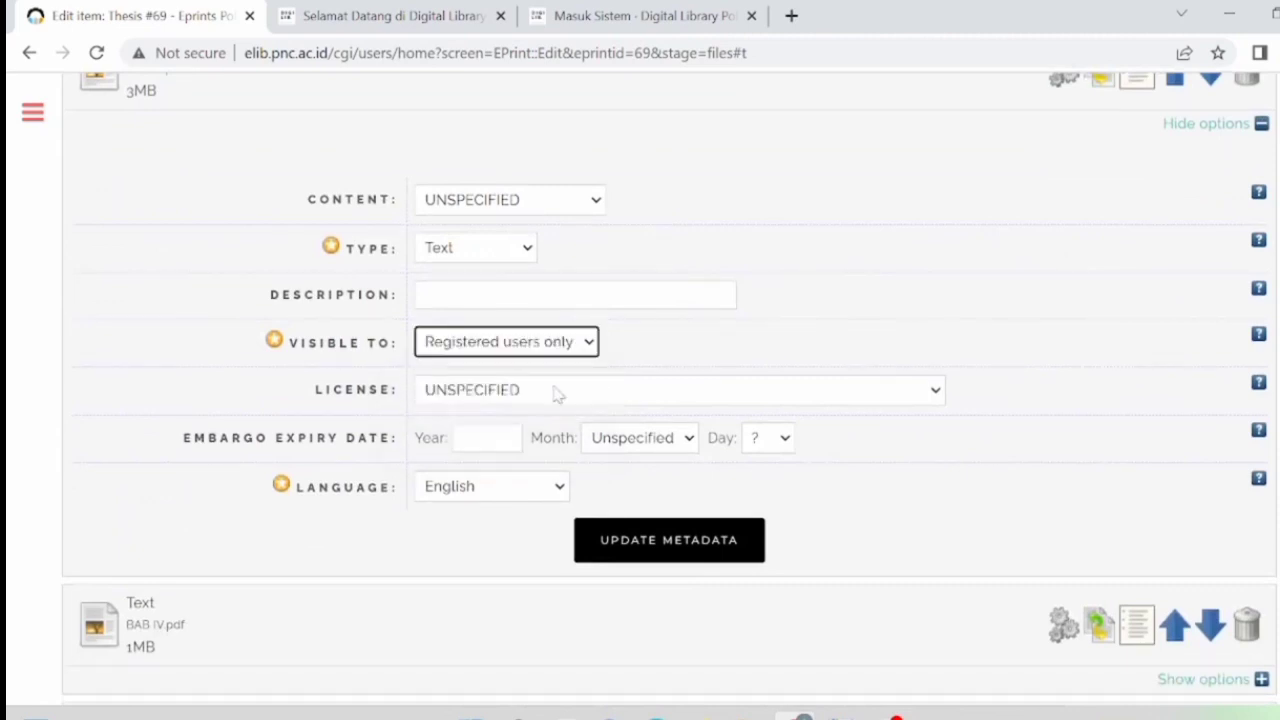
pyautogui.click(516, 498)
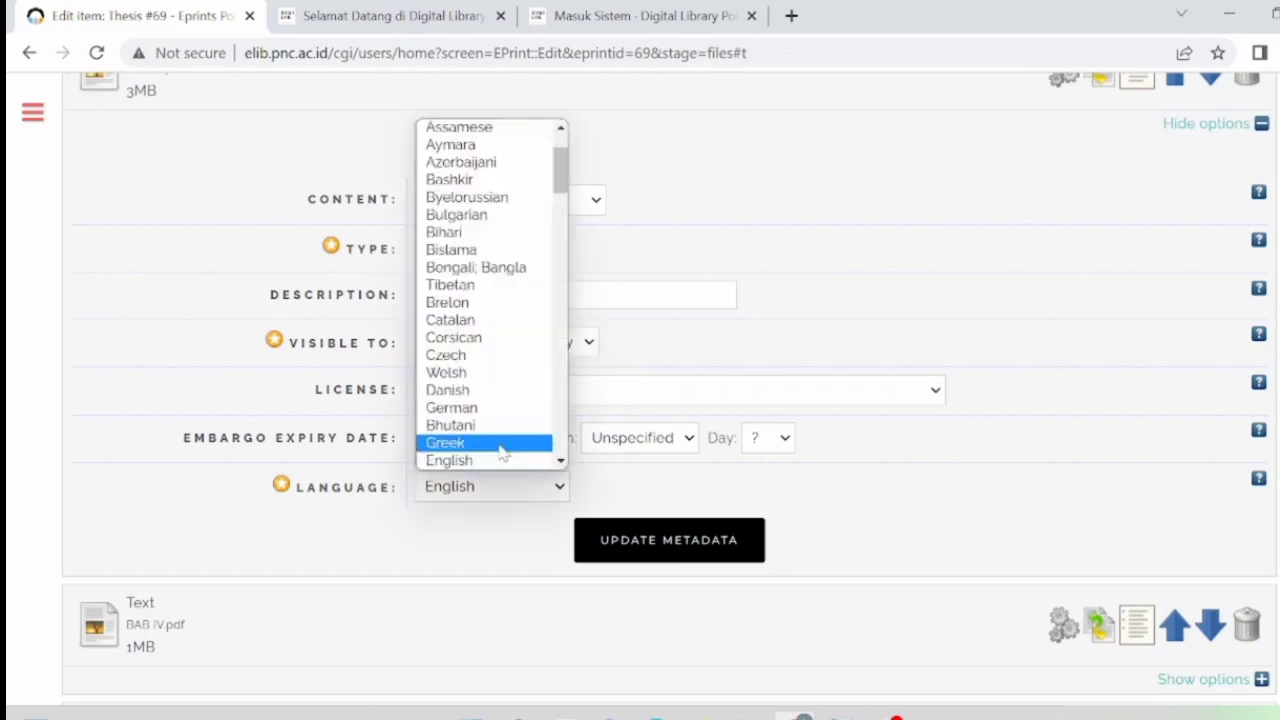
pyautogui.scroll(-5, 500, 451)
pyautogui.scroll(-2, 500, 451)
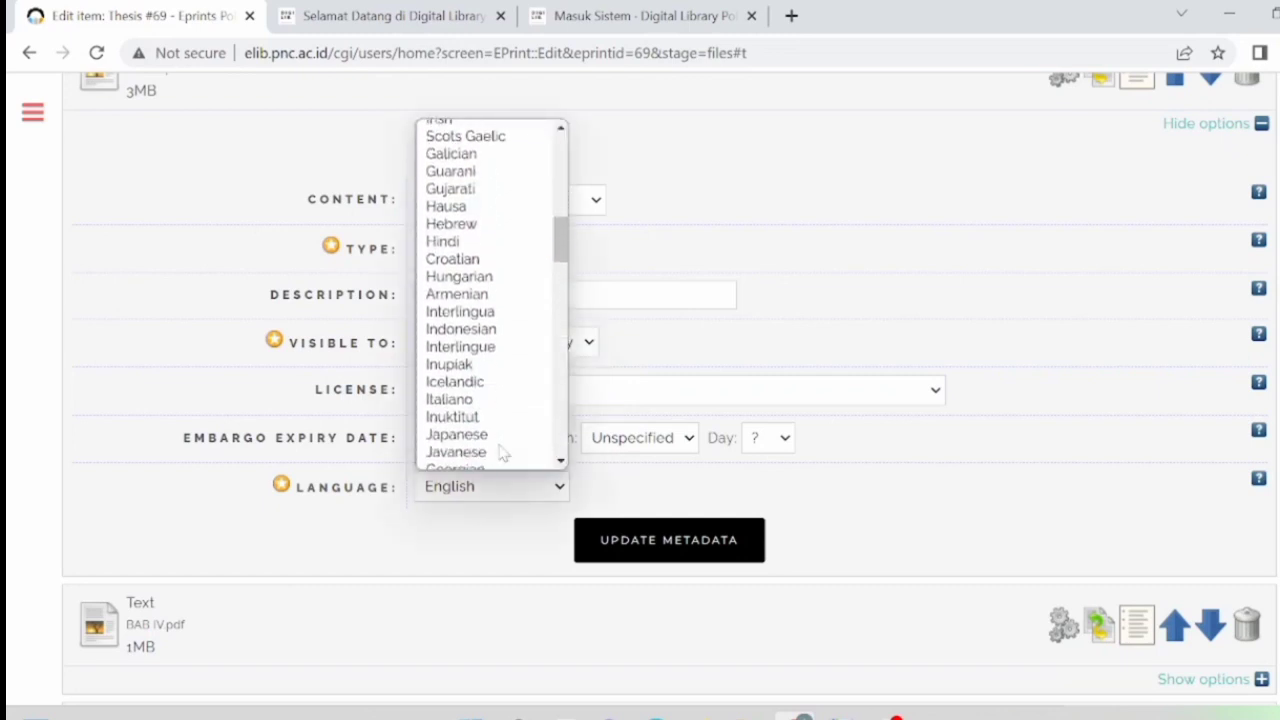
pyautogui.click(487, 333)
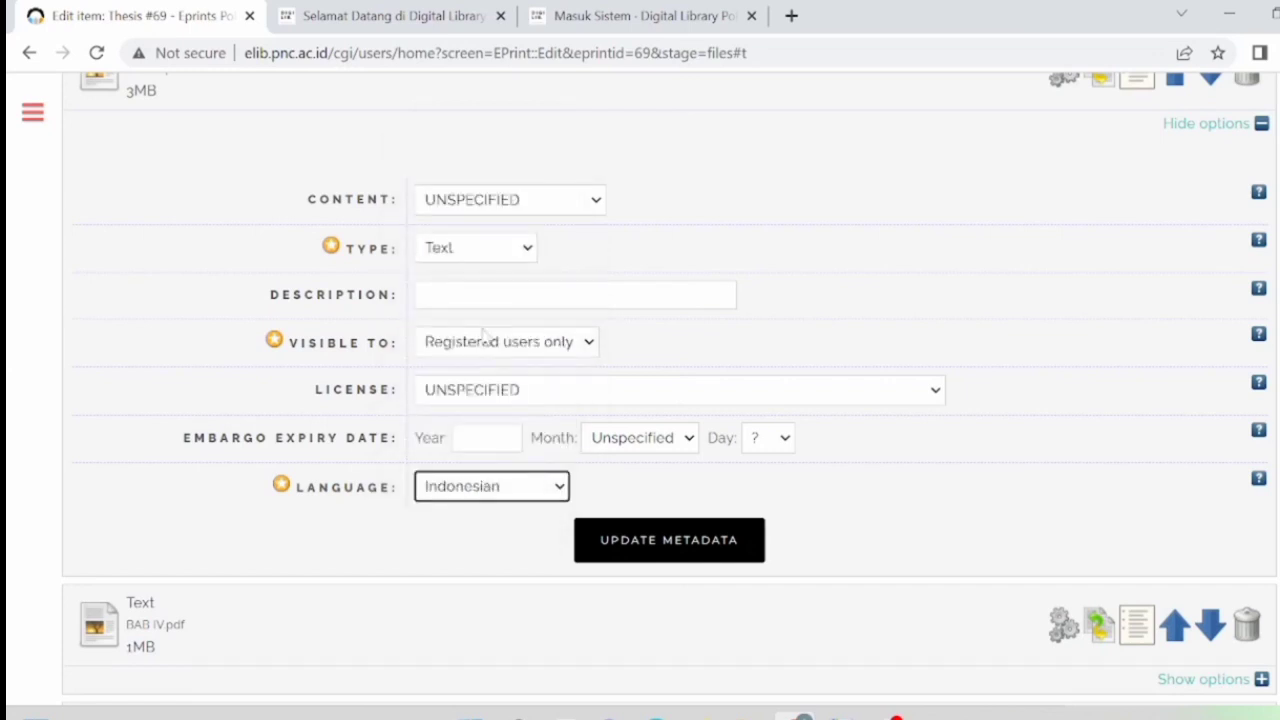
pyautogui.click(697, 550)
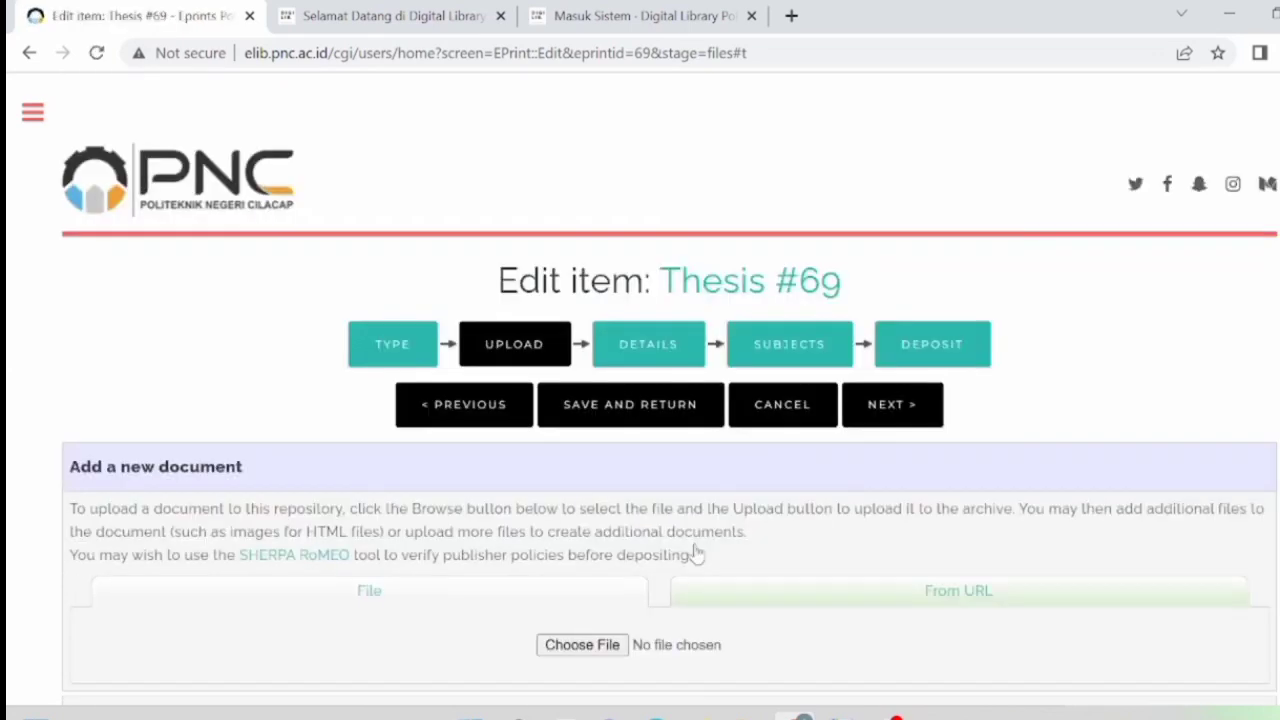
# Make the BAB IV.pdf document visible to registered users only, set its language to Indonesian and update its metadata.
pyautogui.scroll(-10, 697, 552)
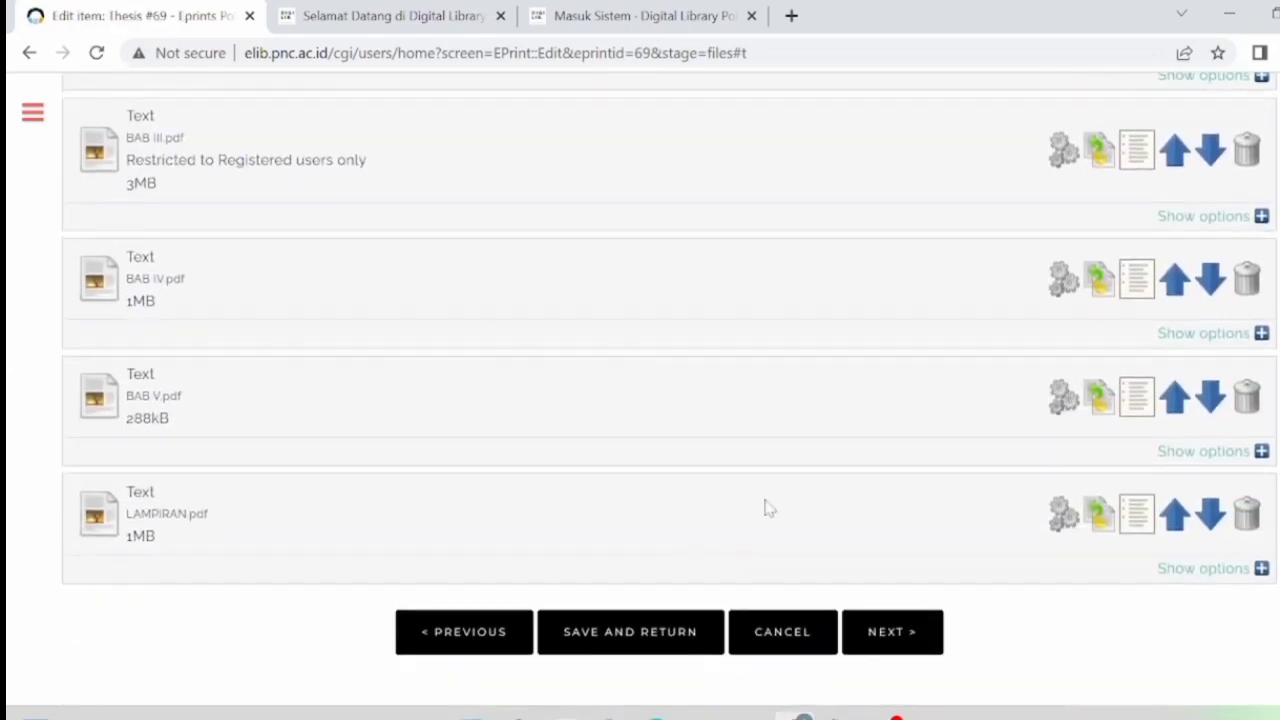
pyautogui.click(1262, 334)
pyautogui.scroll(-1, 843, 452)
pyautogui.scroll(-3, 843, 455)
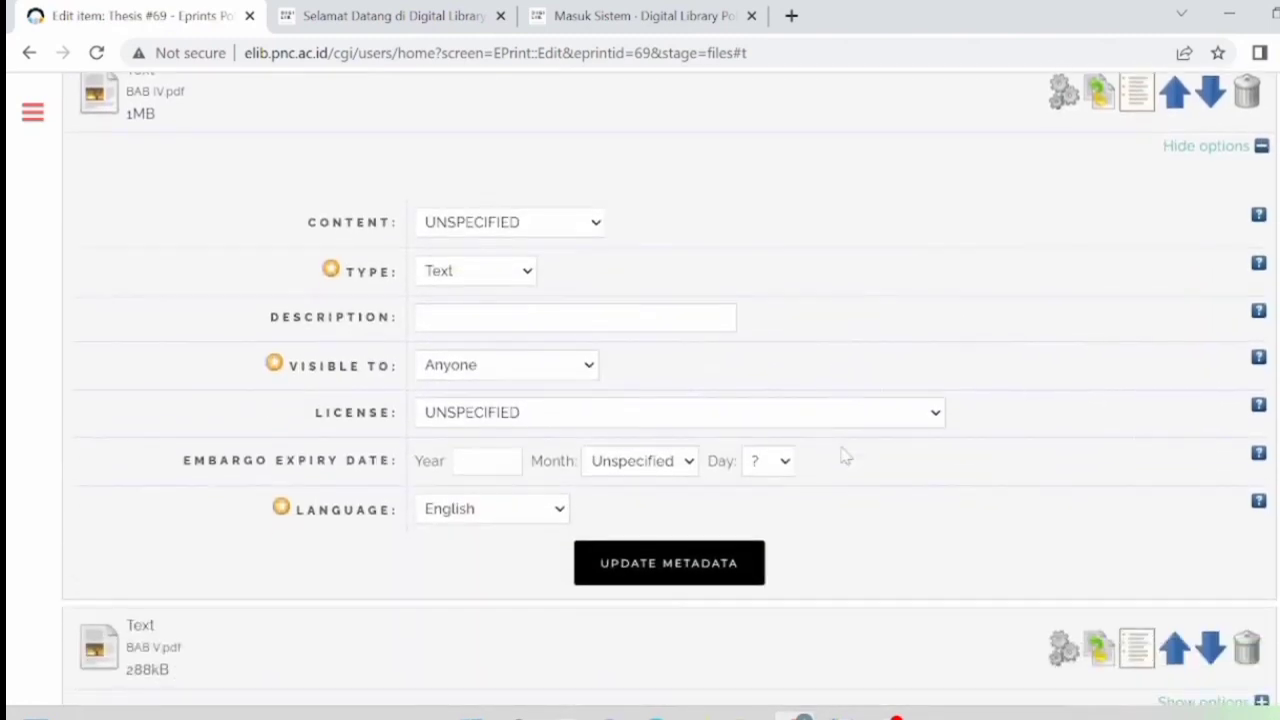
pyautogui.click(578, 366)
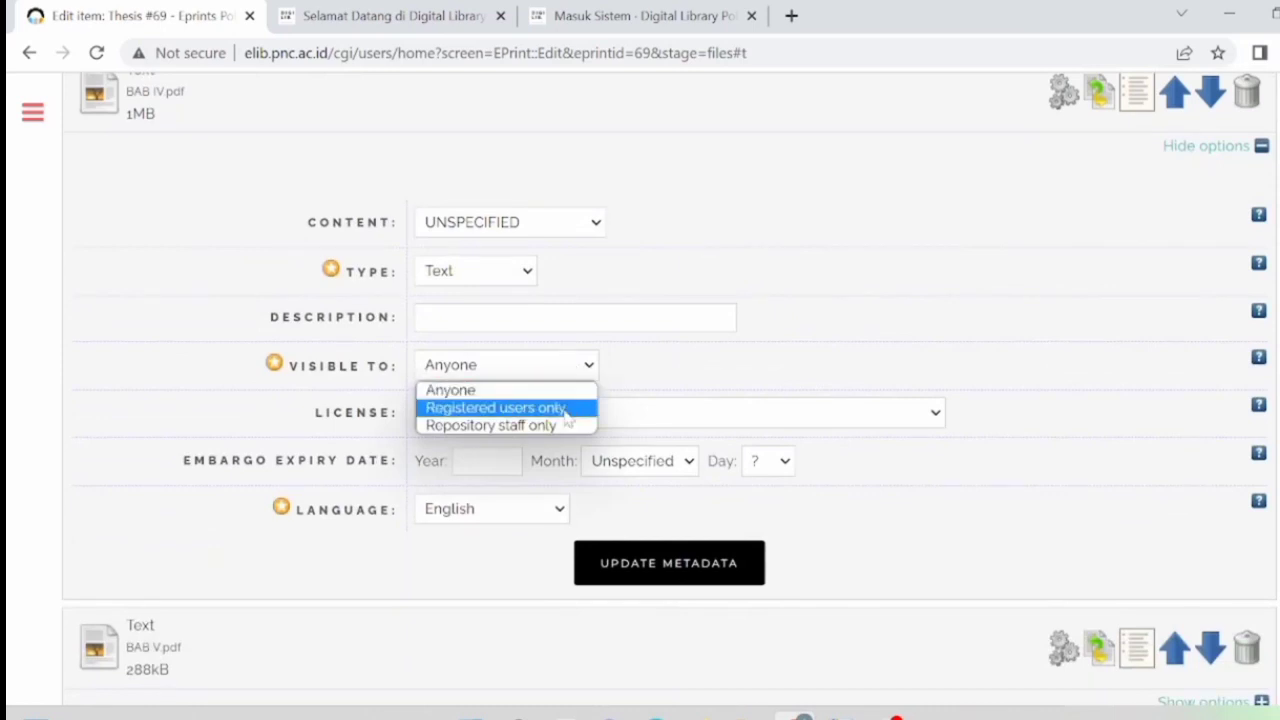
pyautogui.click(564, 410)
pyautogui.click(523, 514)
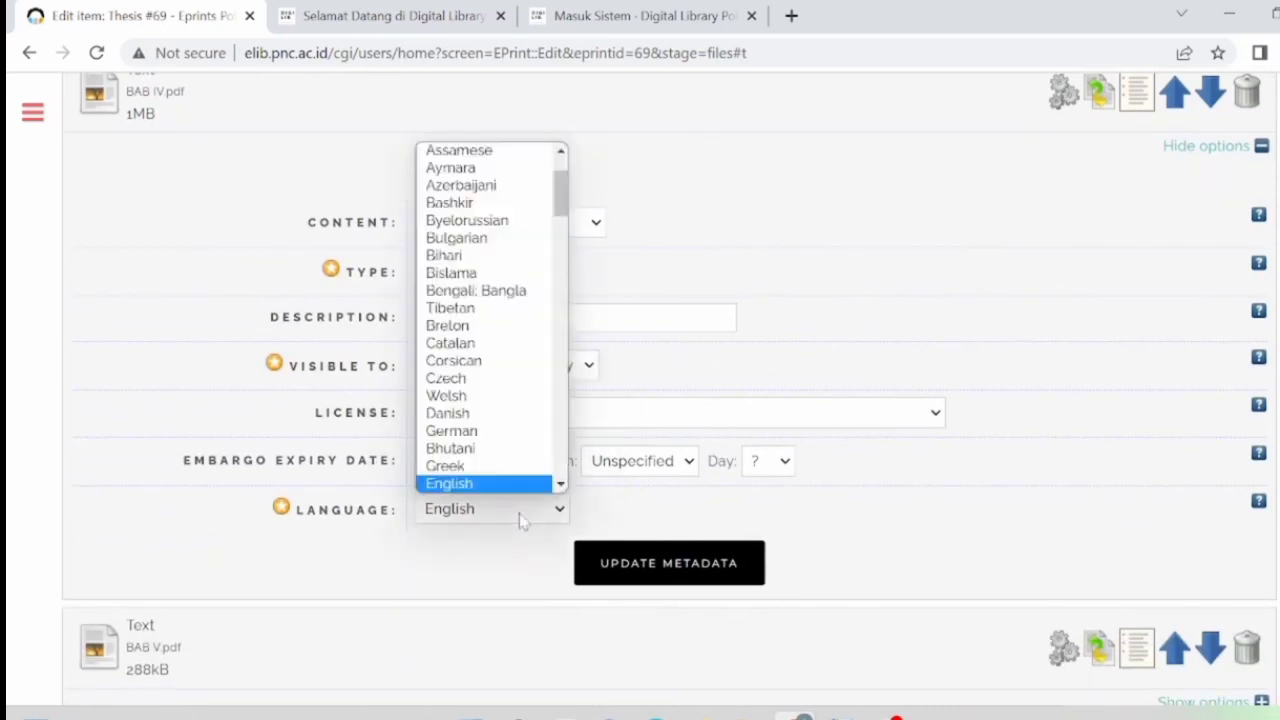
pyautogui.scroll(-2, 497, 428)
pyautogui.scroll(-8, 497, 428)
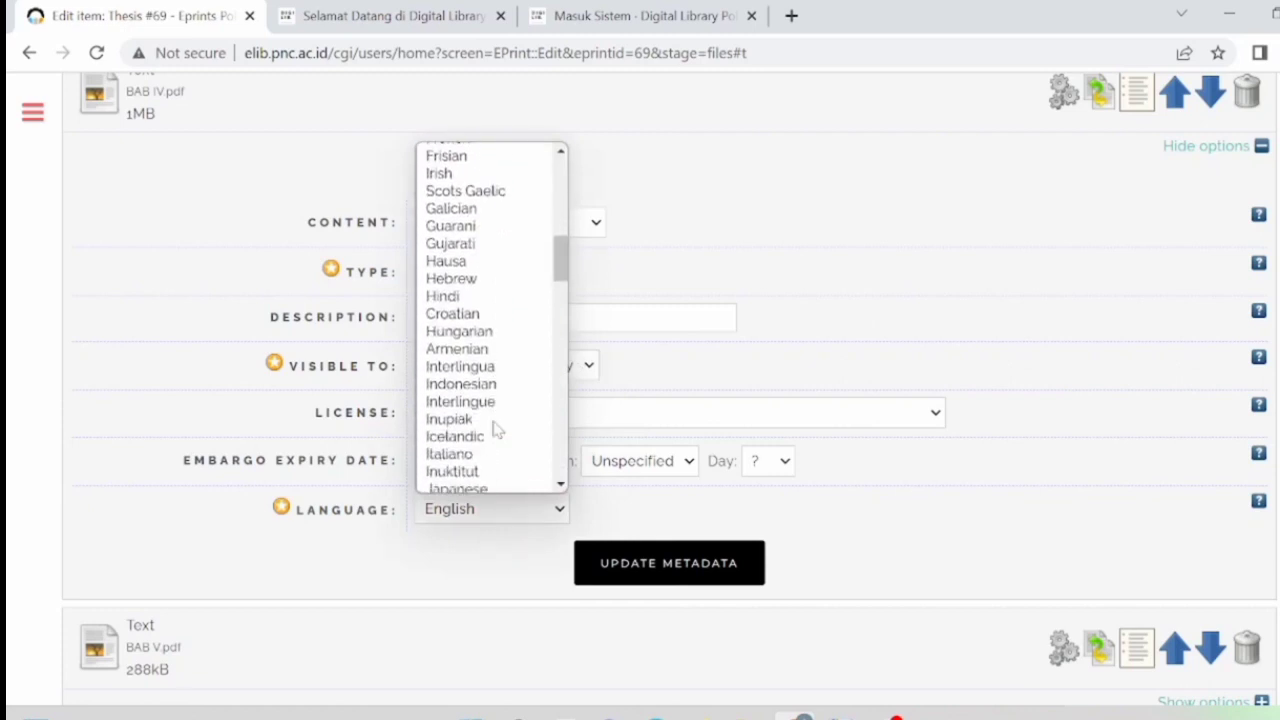
pyautogui.click(484, 302)
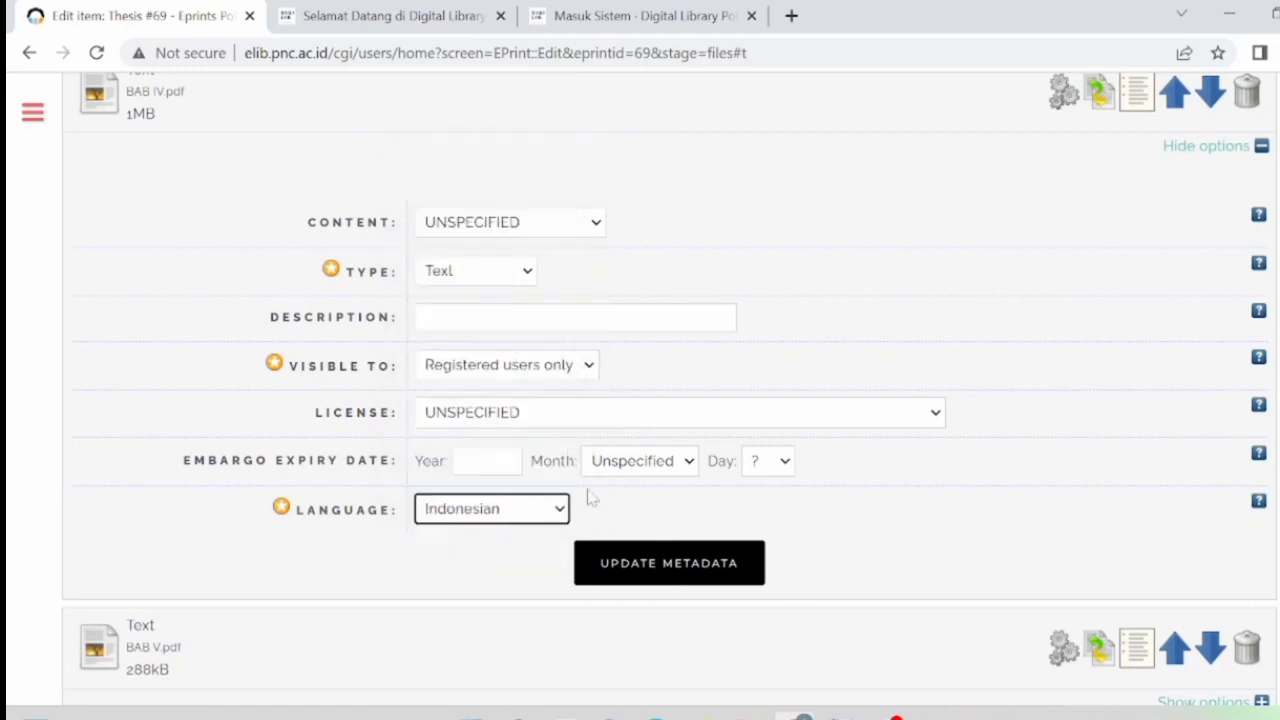
pyautogui.click(634, 560)
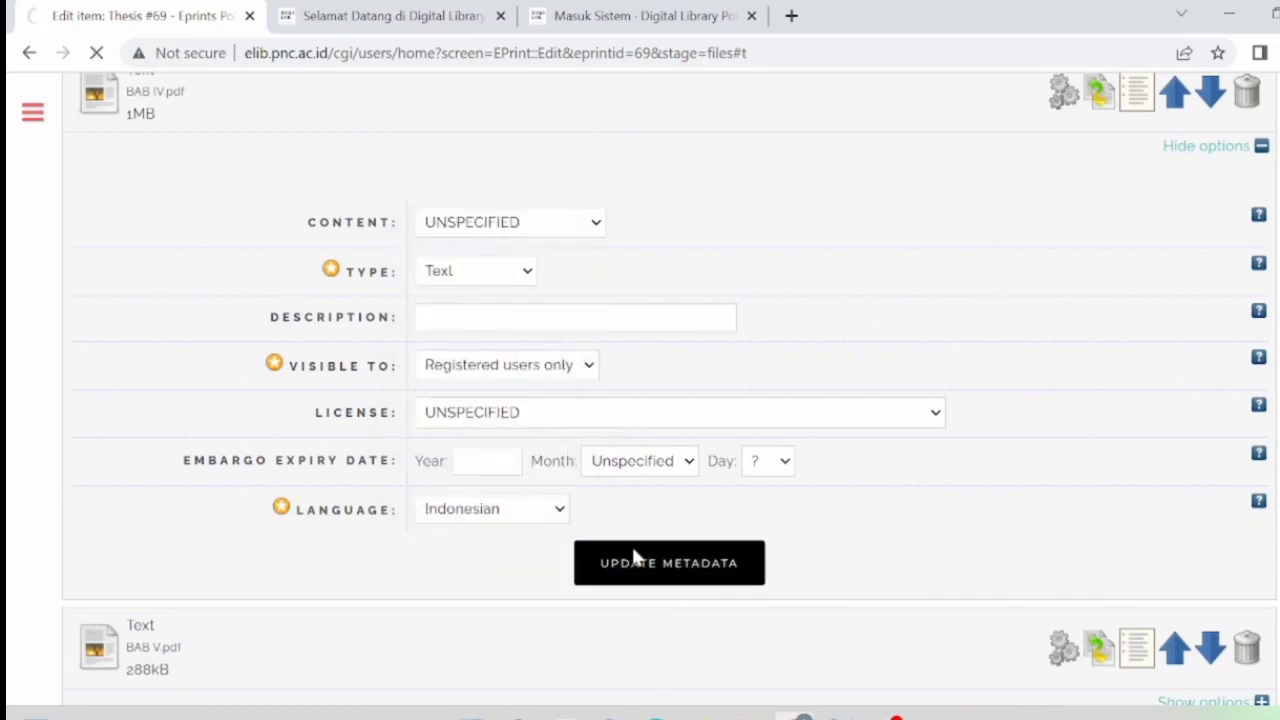
# Make the BAB V.pdf document visible to registered users only, set its language to Indonesian and update its metadata.
pyautogui.scroll(-3, 820, 636)
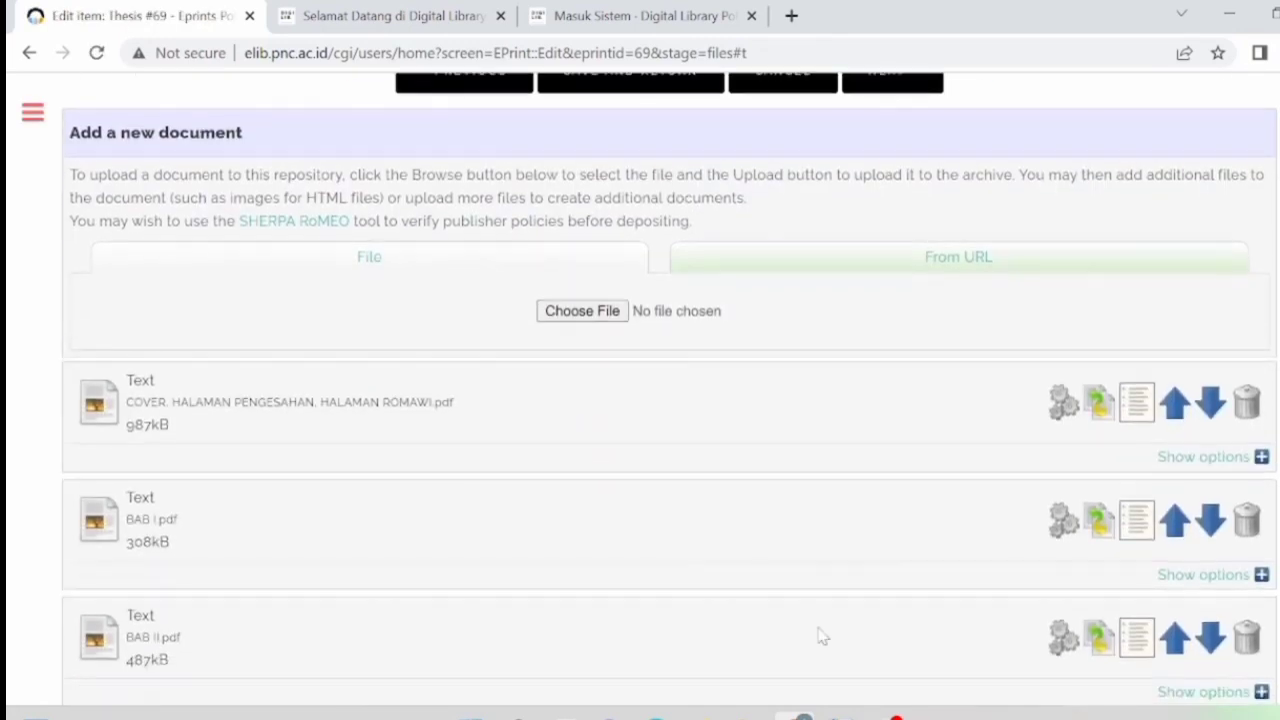
pyautogui.scroll(-5, 820, 636)
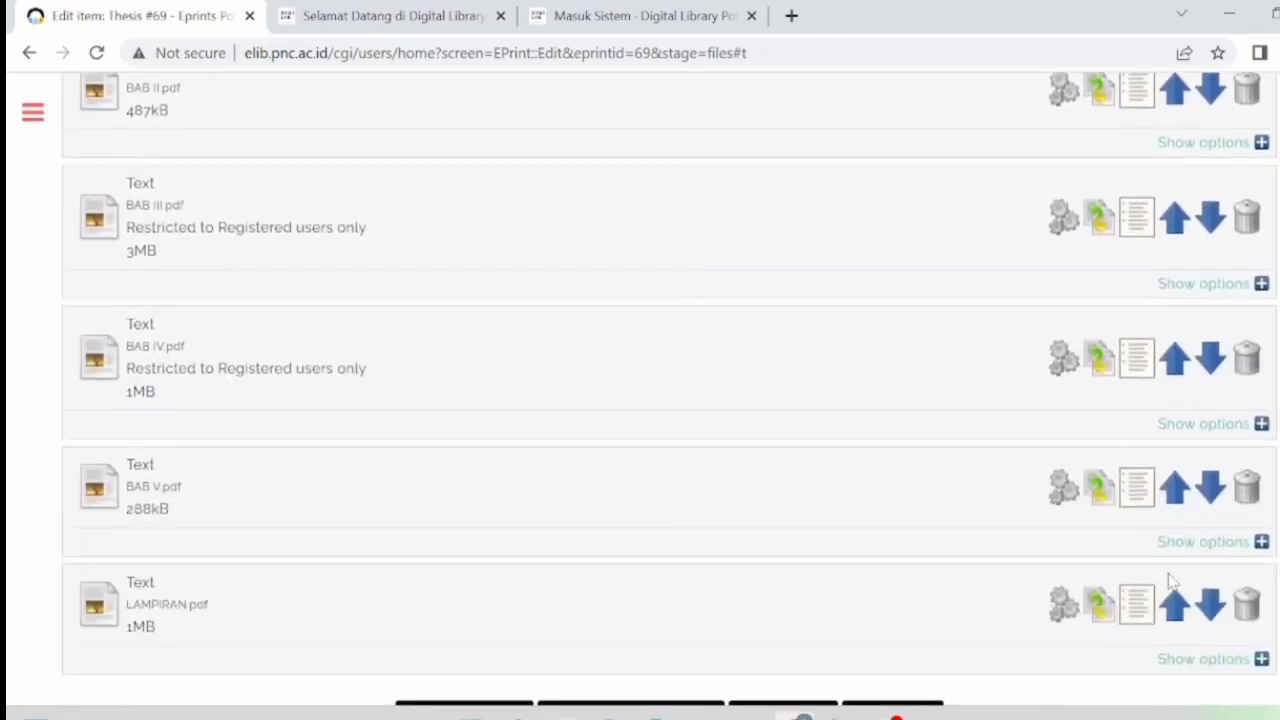
pyautogui.click(1261, 542)
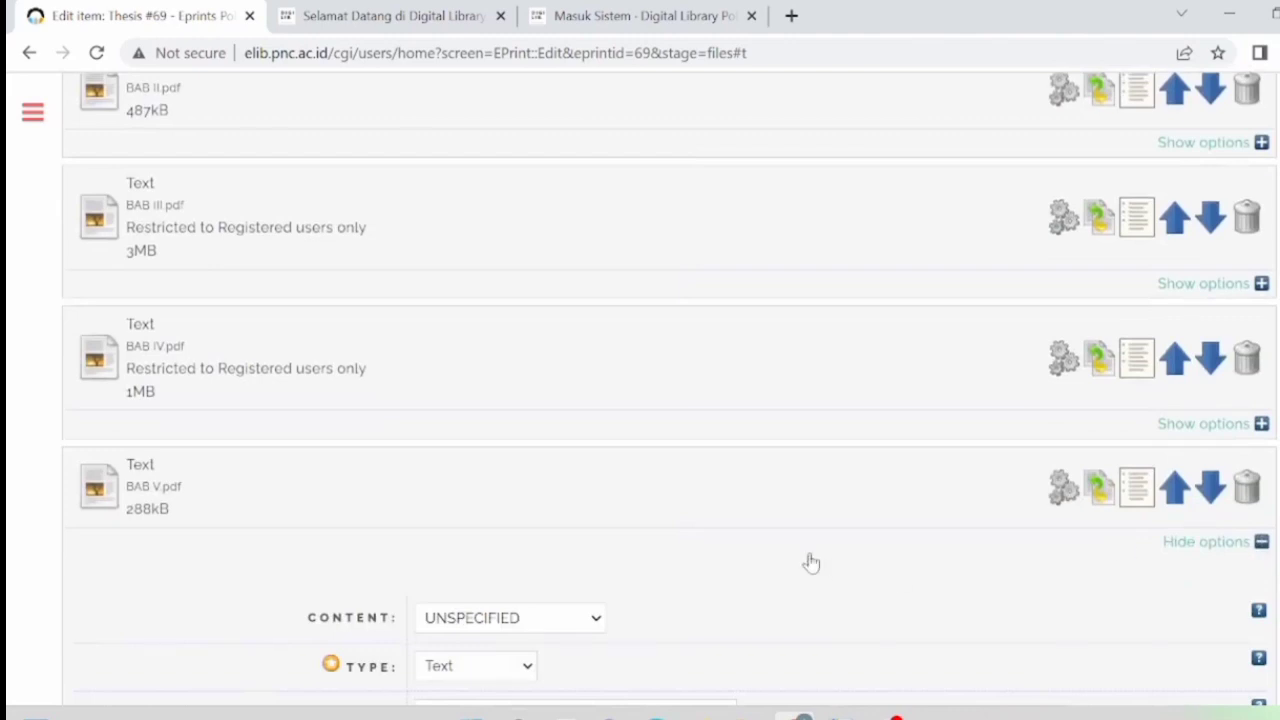
pyautogui.scroll(-4, 811, 563)
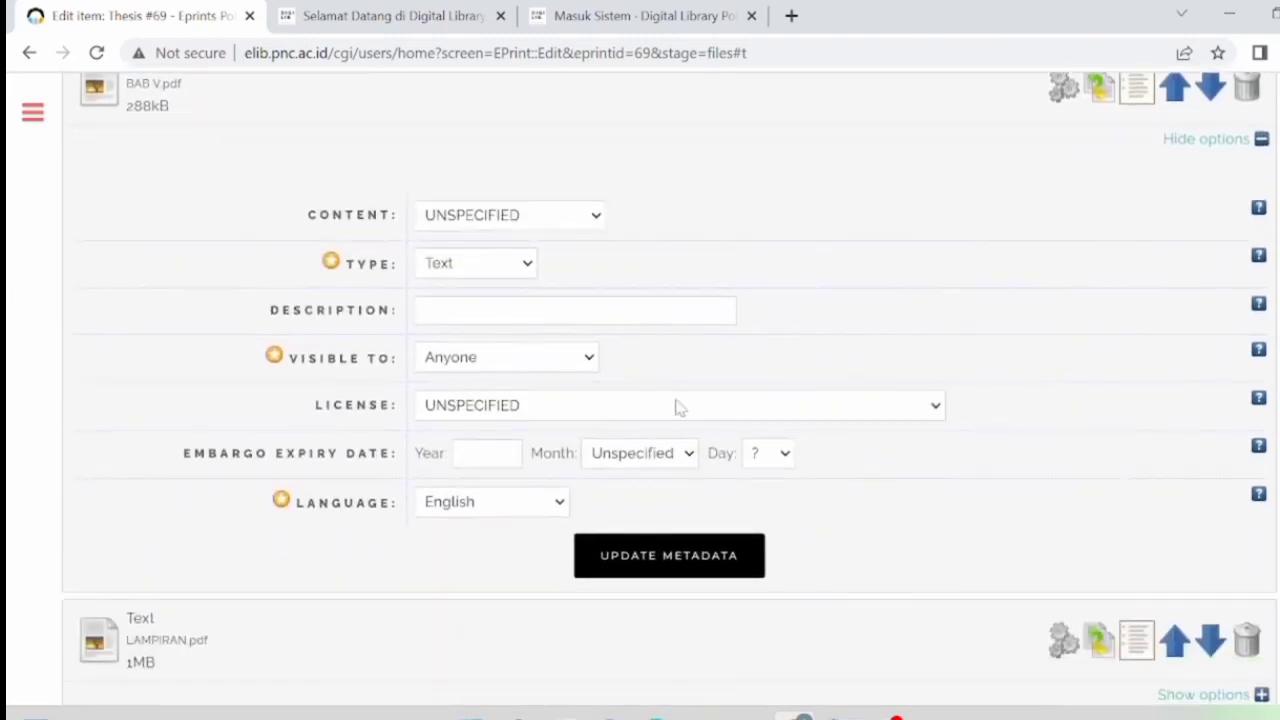
pyautogui.click(580, 357)
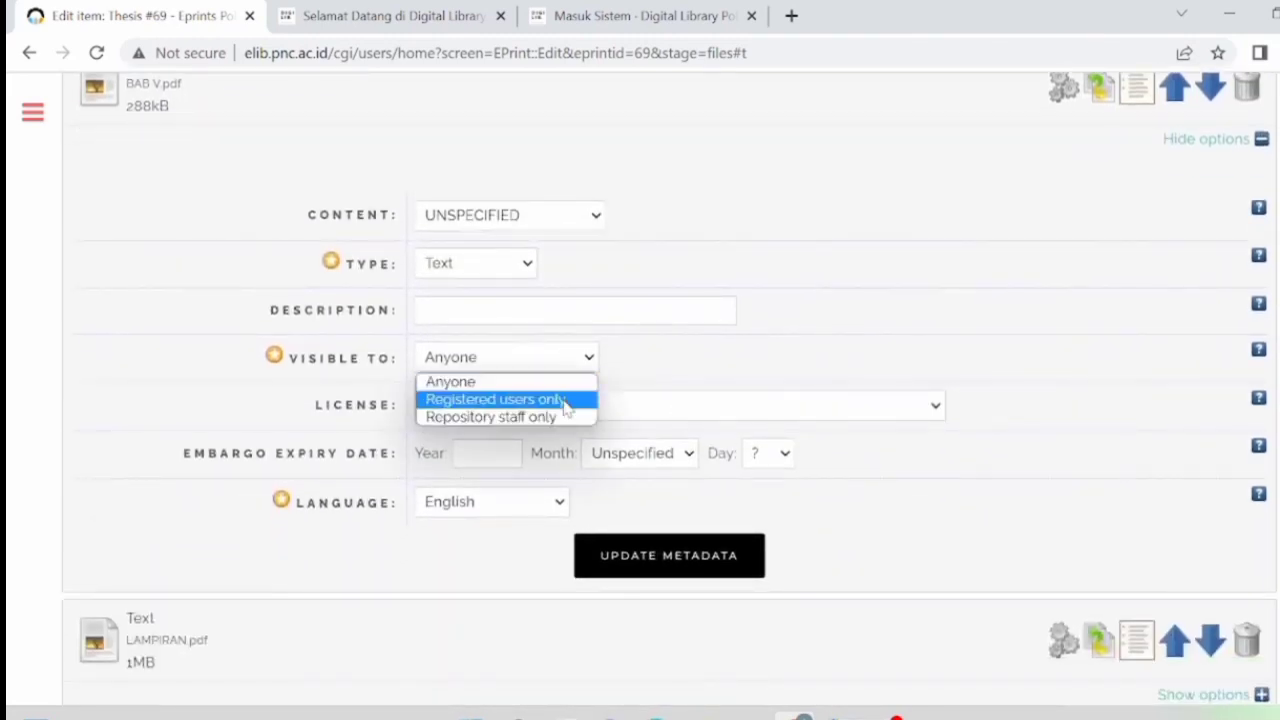
pyautogui.click(565, 399)
pyautogui.click(556, 503)
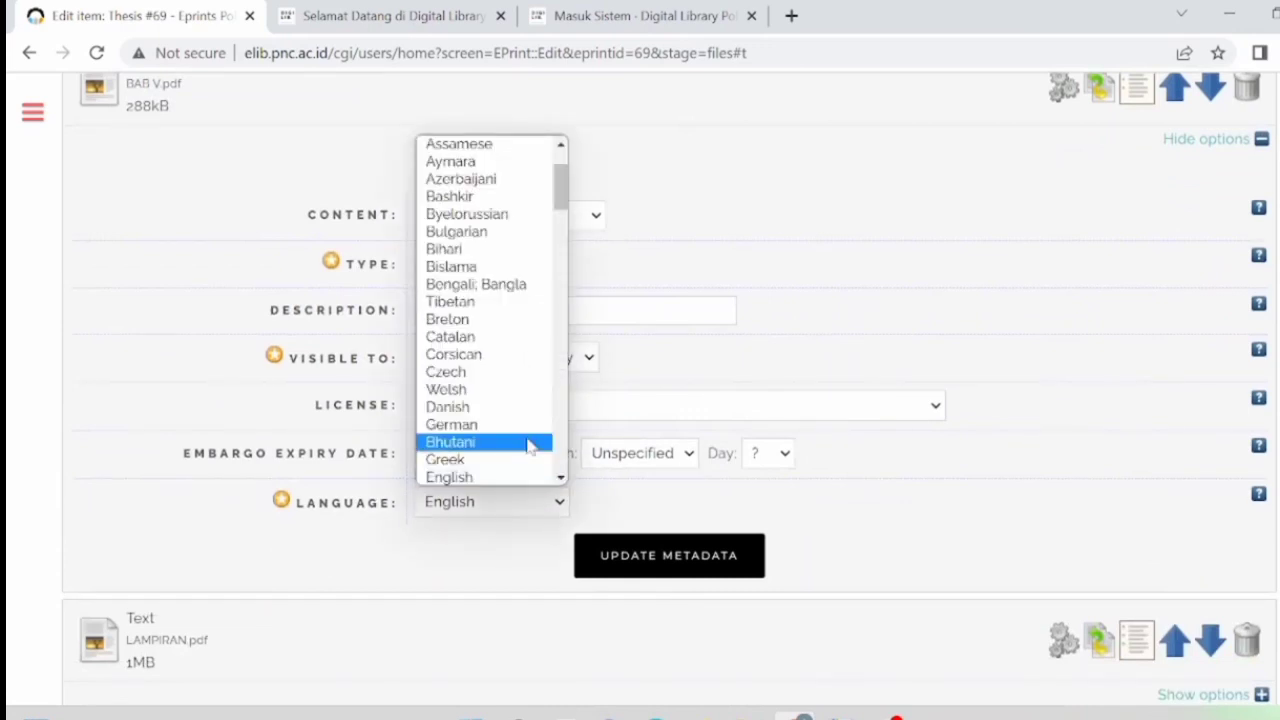
pyautogui.scroll(-6, 530, 446)
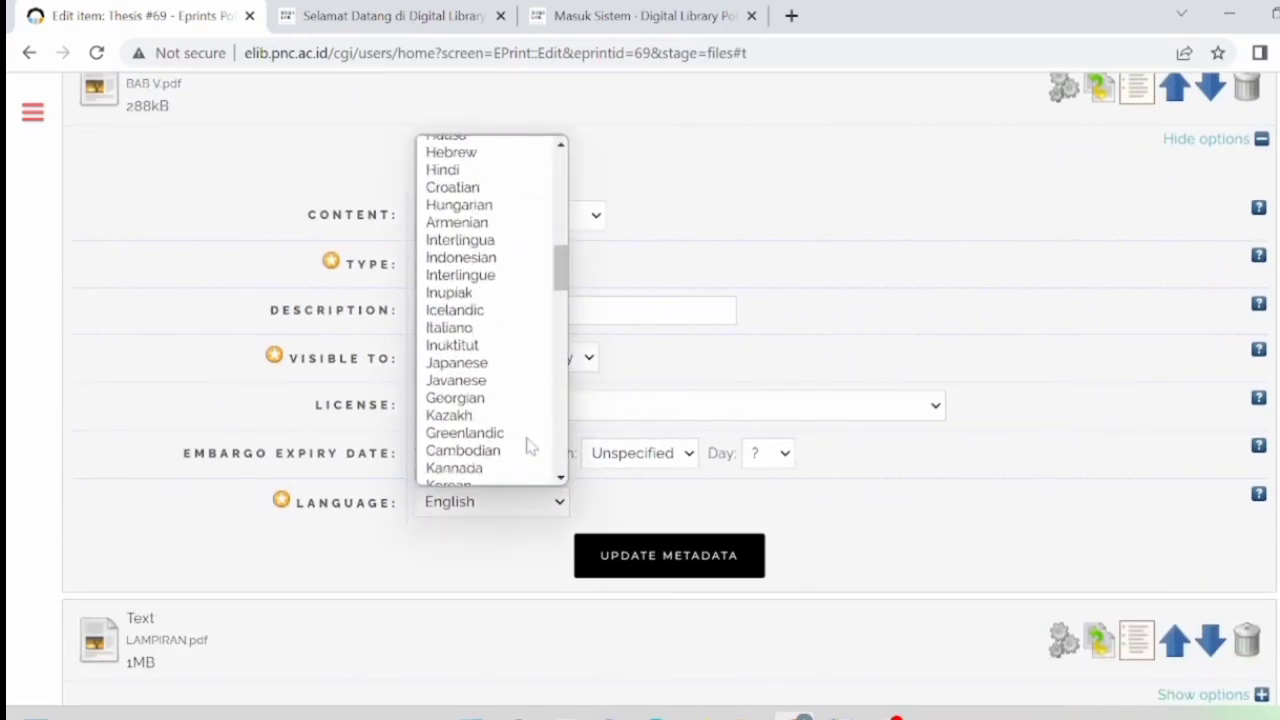
pyautogui.click(485, 257)
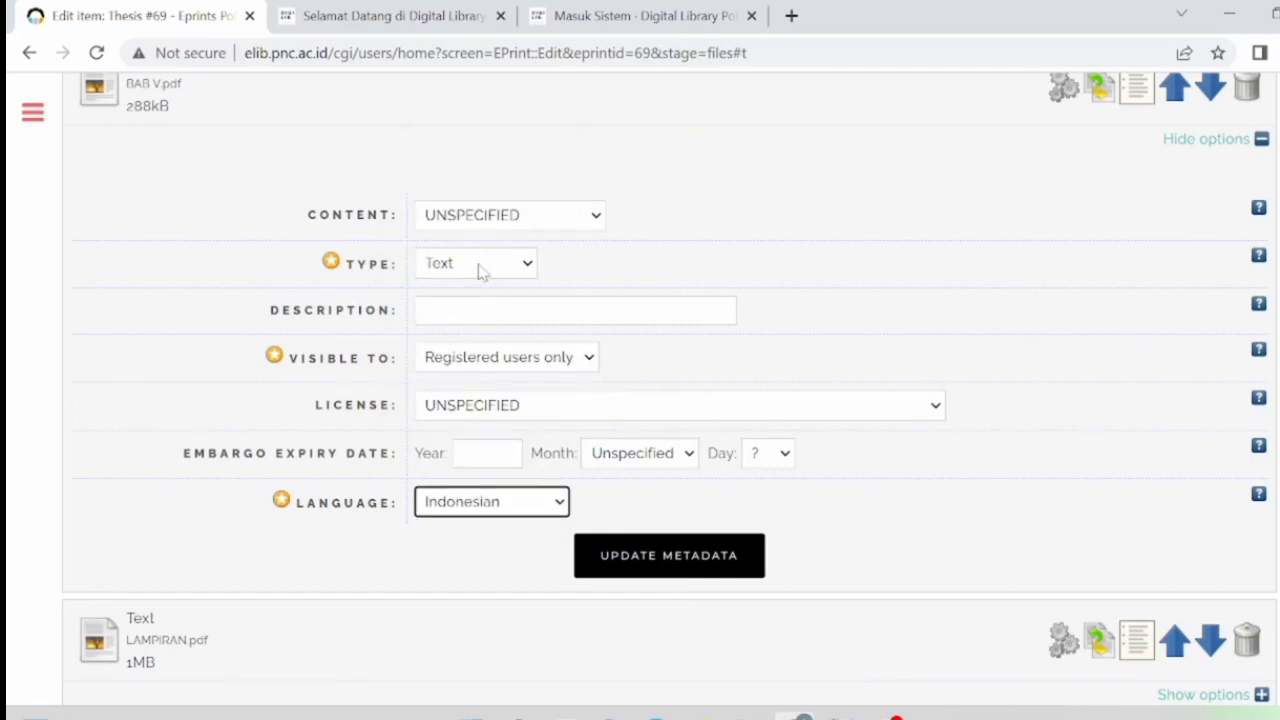
pyautogui.click(664, 569)
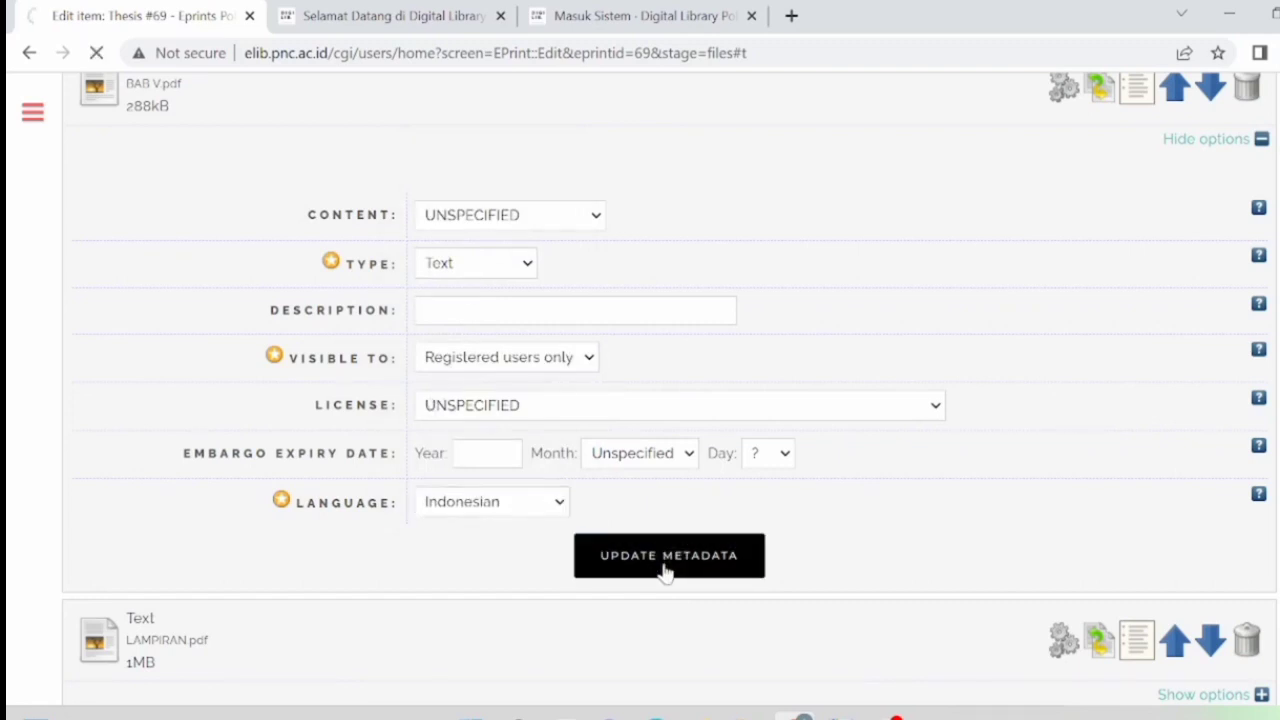
# Continue to the Details stage of the thesis item and begin its title with "TUGAS AKHIR :".
pyautogui.scroll(-10, 665, 572)
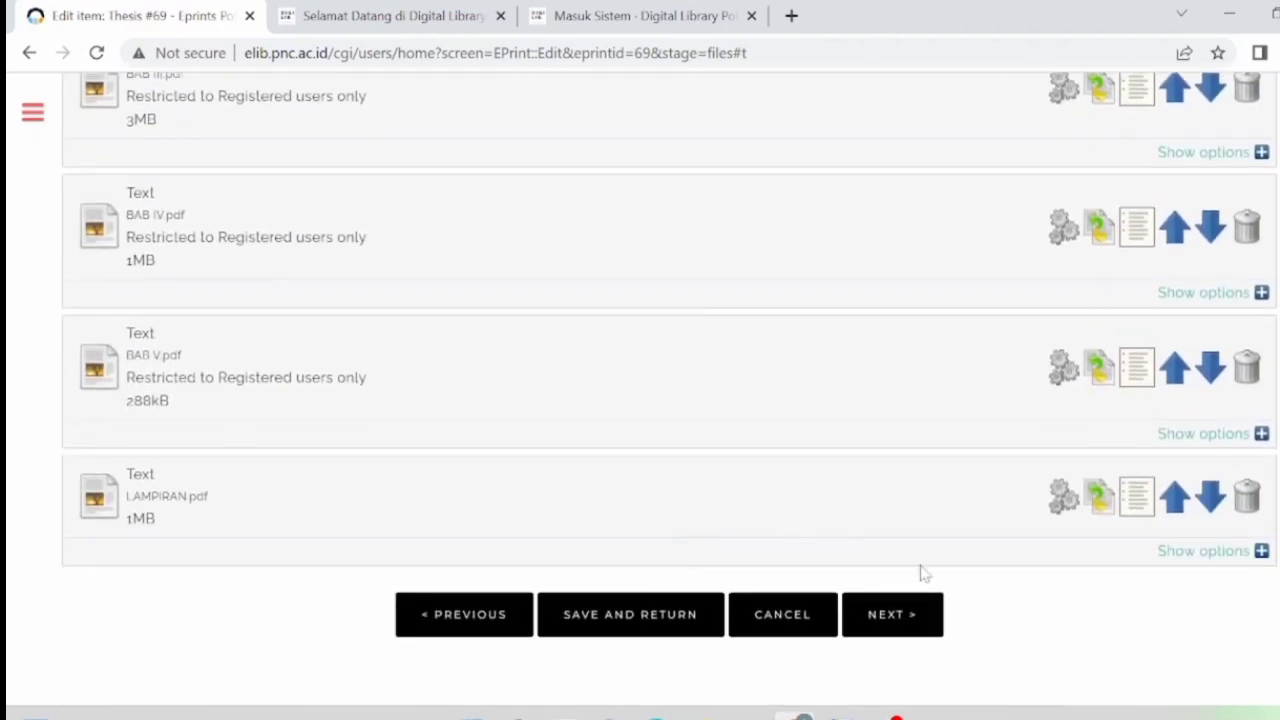
pyautogui.click(925, 625)
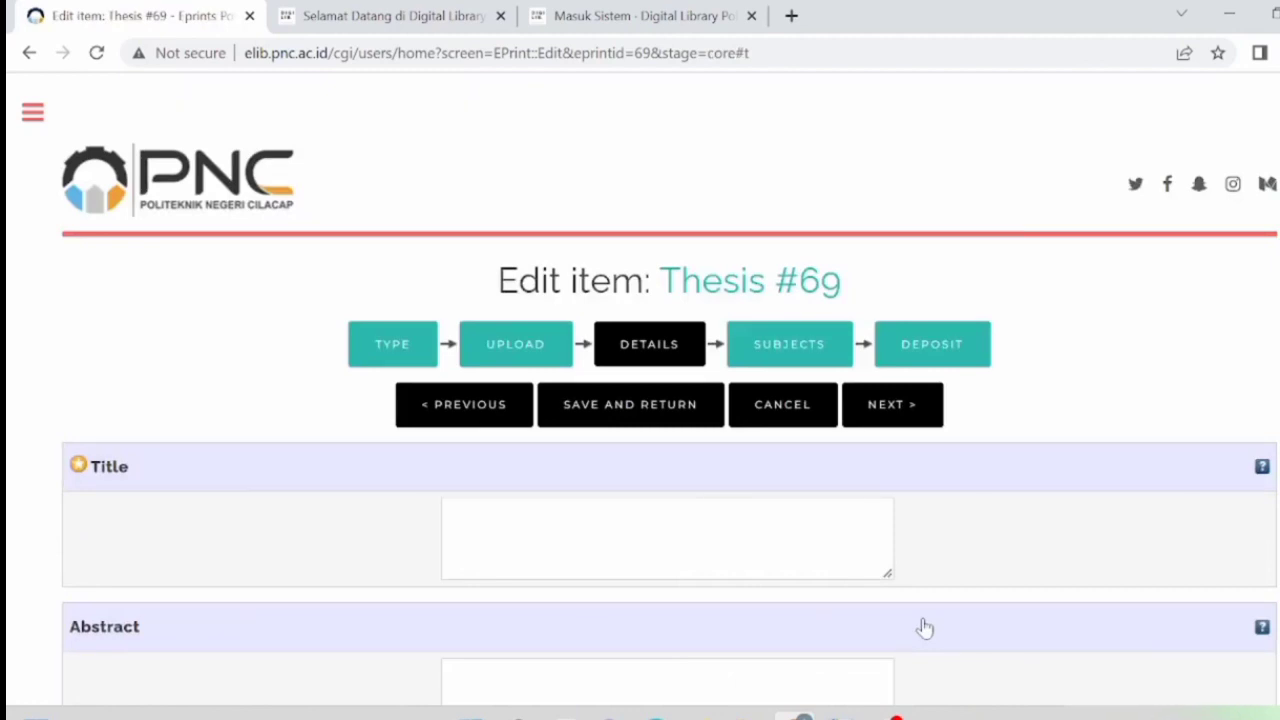
pyautogui.scroll(-2, 925, 628)
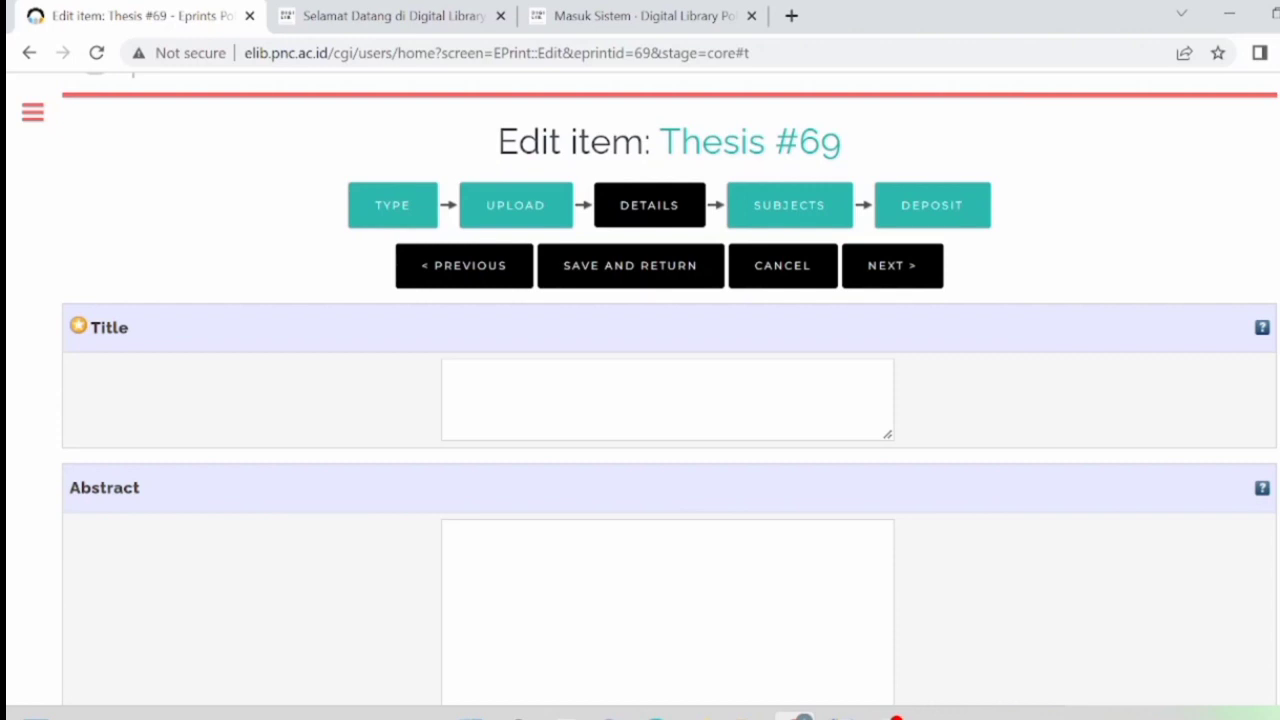
pyautogui.click(449, 377)
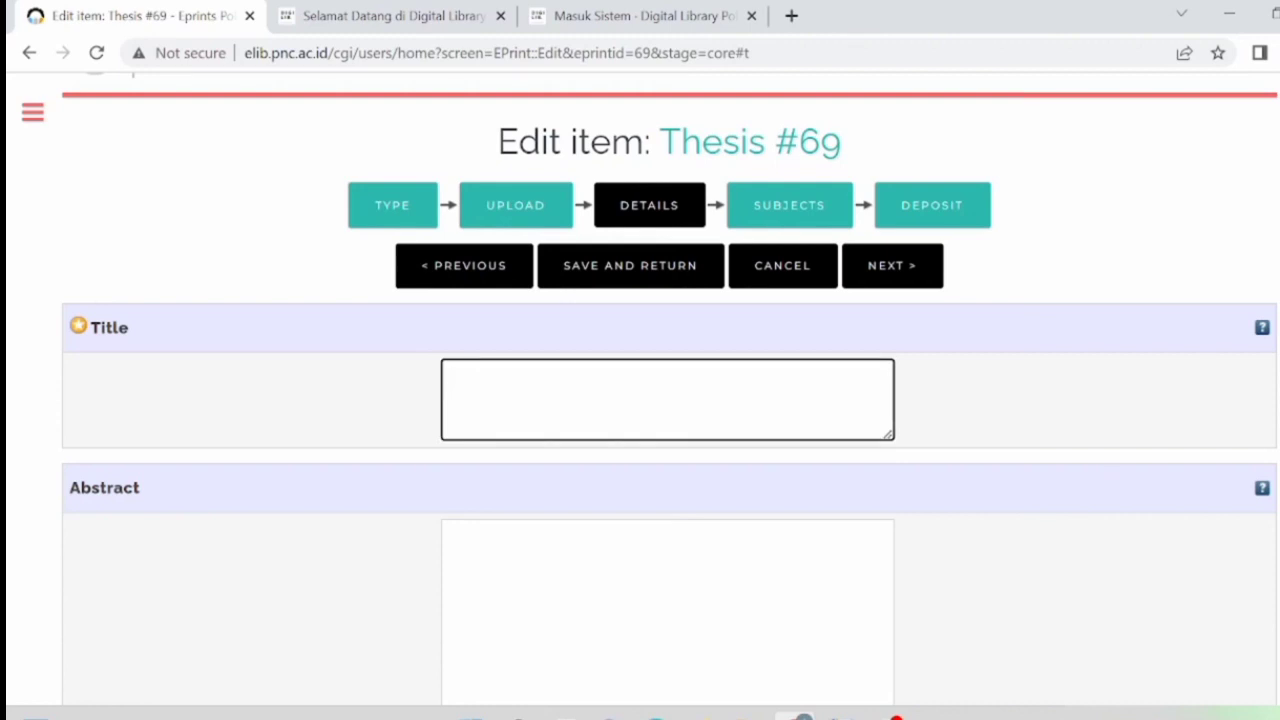
pyautogui.write('T')
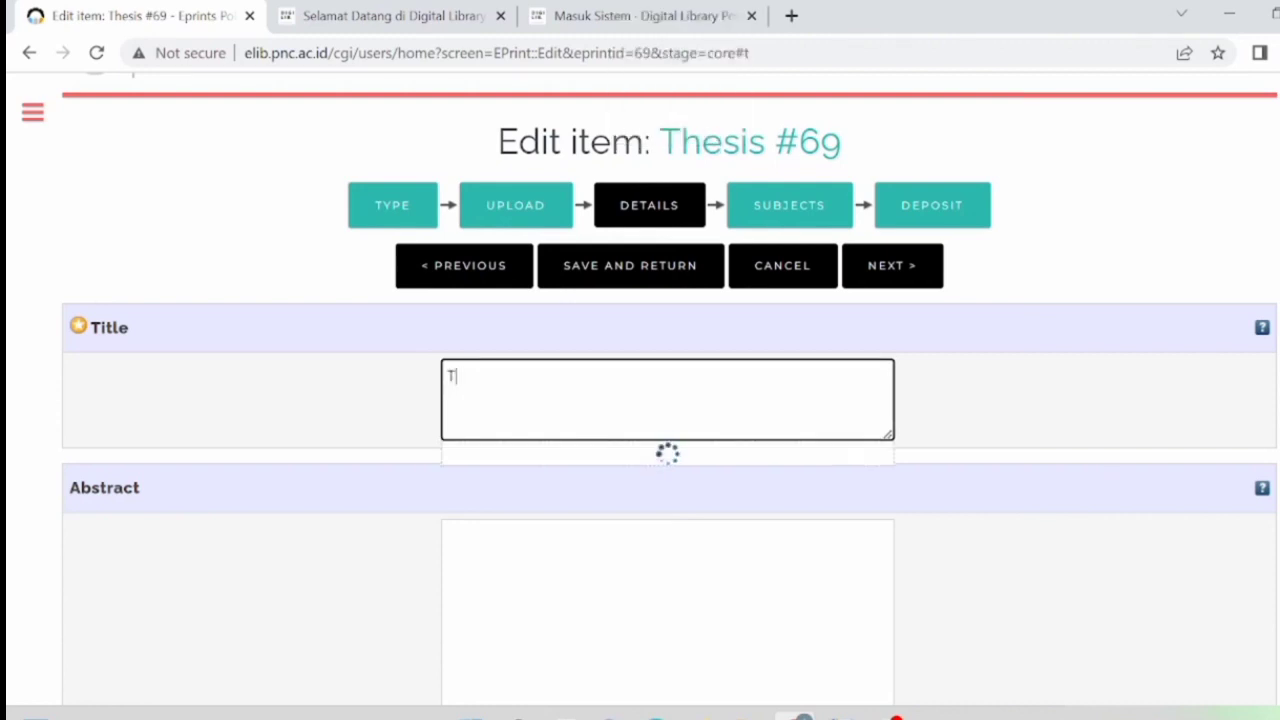
pyautogui.write('UGAS A')
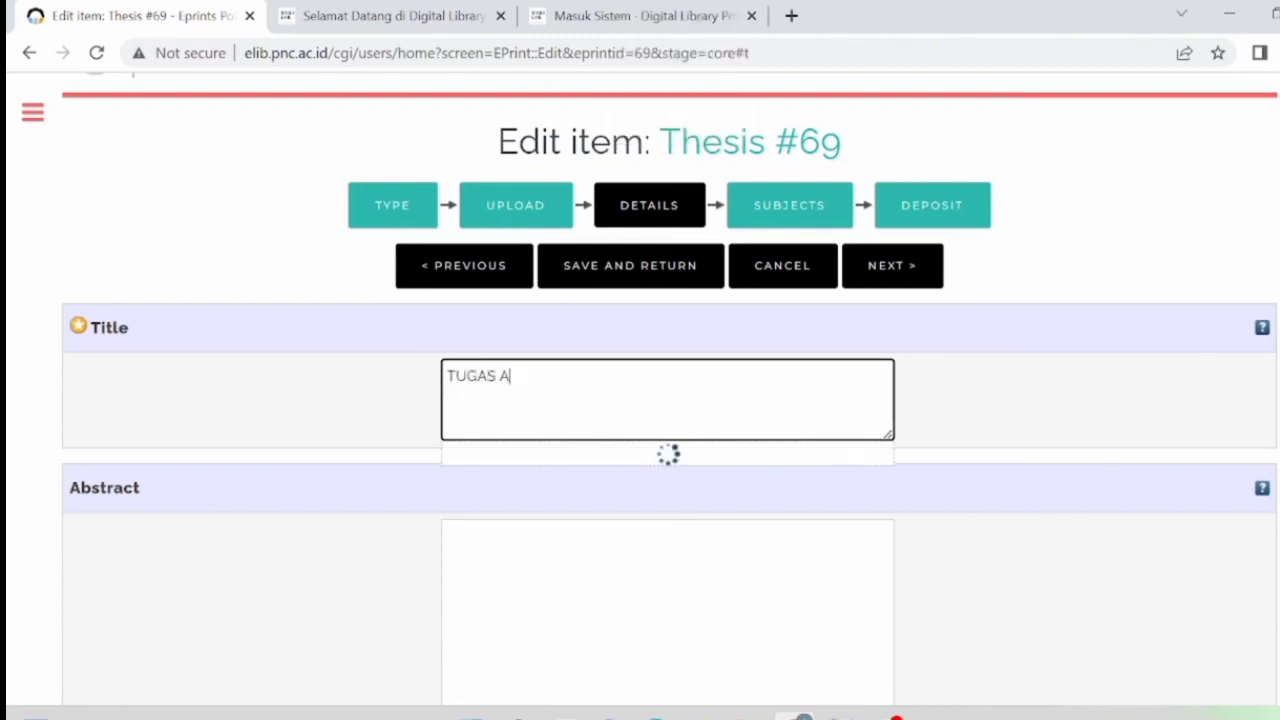
pyautogui.write('KHIR :')
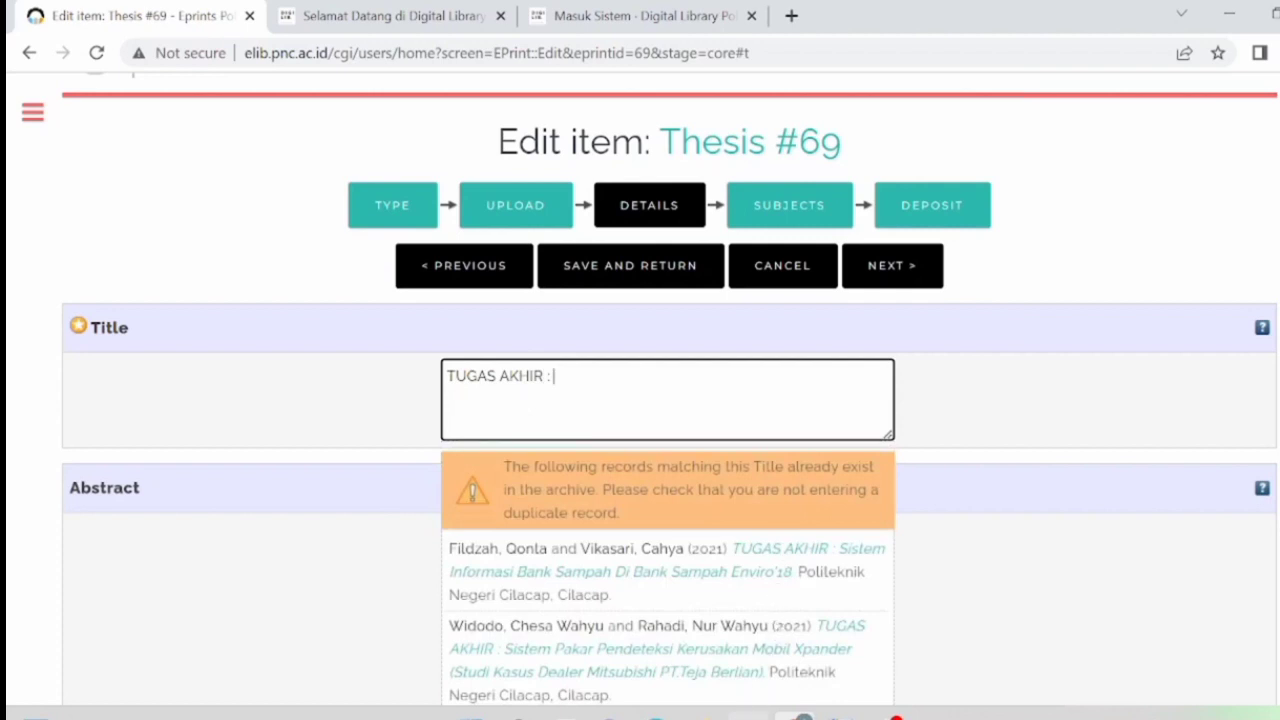
# Switch to File Explorer and open the COVER, HALAMAN PENGESAHAN, HALAMAN ROMAWI PDF from the thesis folder.
pyautogui.moveTo(748, 715)
pyautogui.click(728, 668)
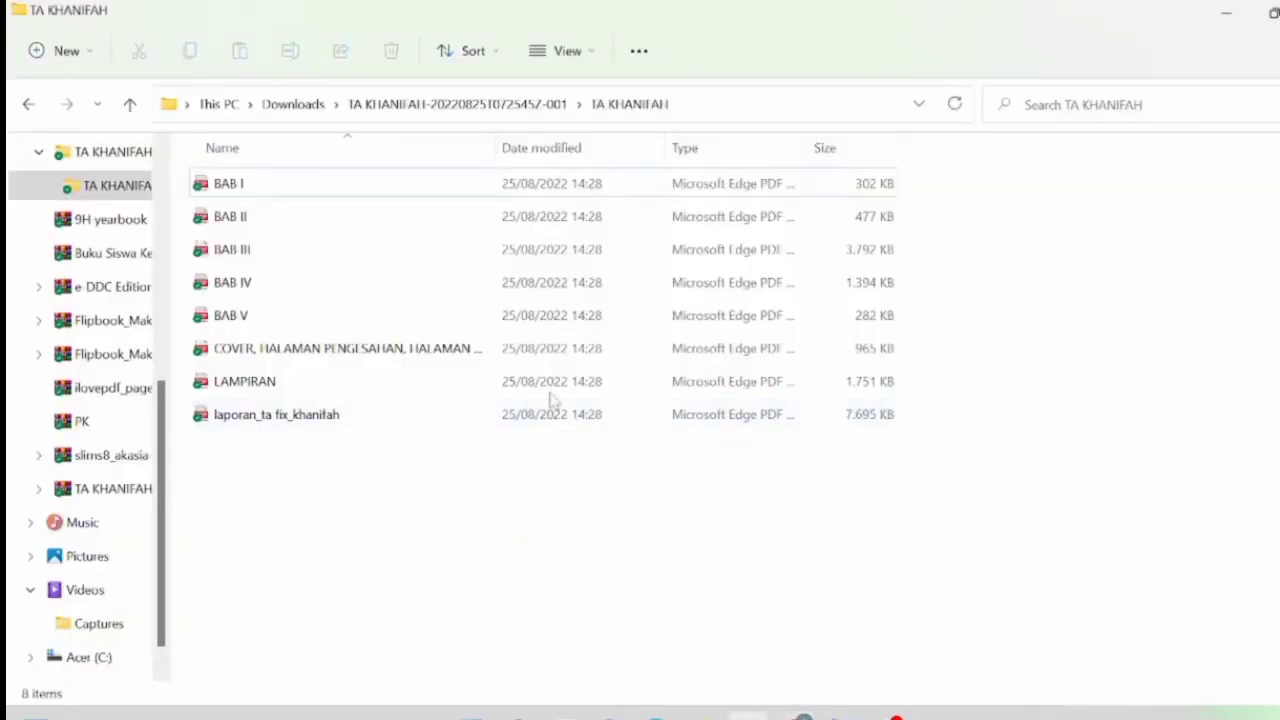
pyautogui.click(521, 347)
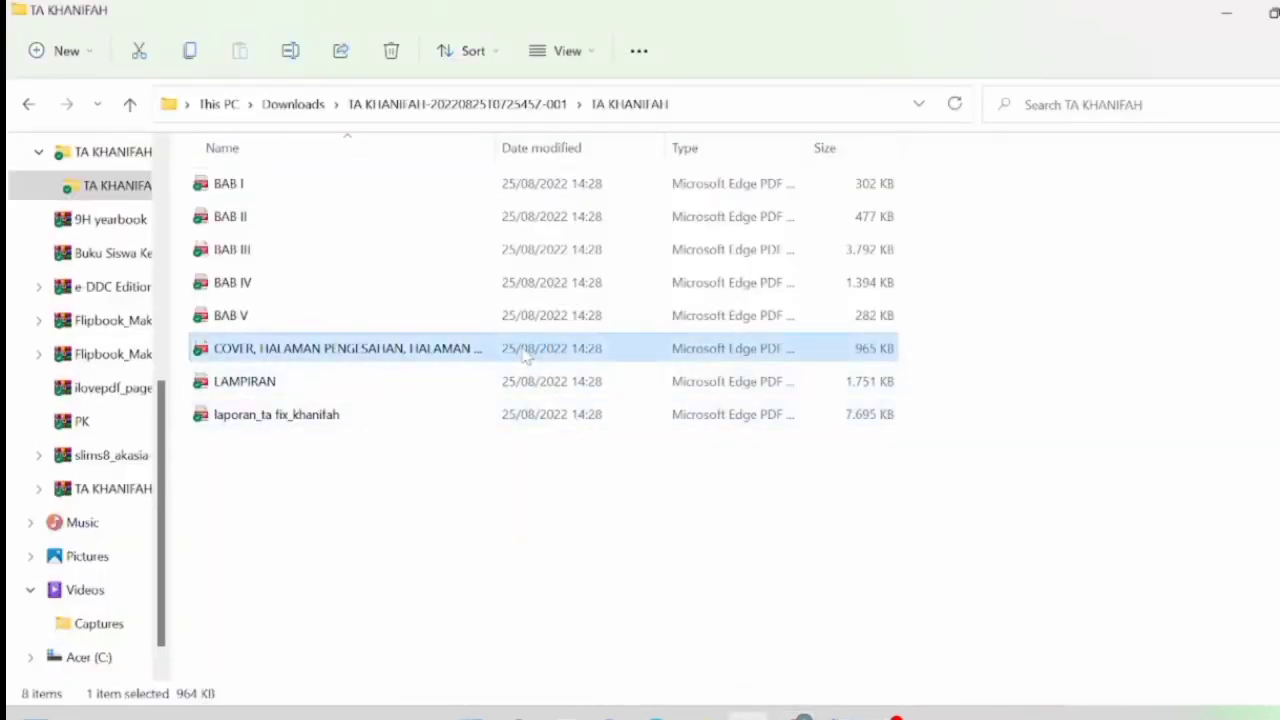
pyautogui.doubleClick(524, 356)
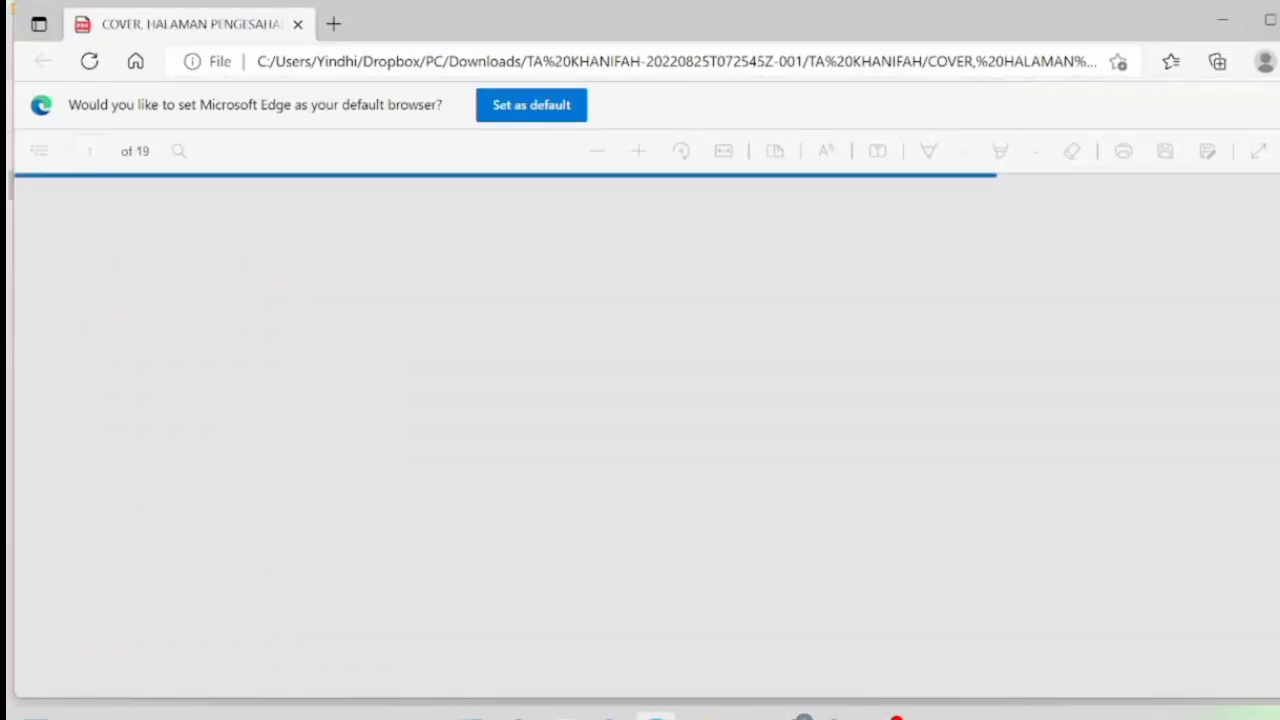
# Copy the Indonesian title and its case-study subtitle, "SISTEM INFORMASI LPK BERBASIS WEB (STUDI KASUS: LPK BAHASA KOREA URI SARANG KEPUDANG)", from the PDF's page 2.
pyautogui.scroll(10, 916, 420)
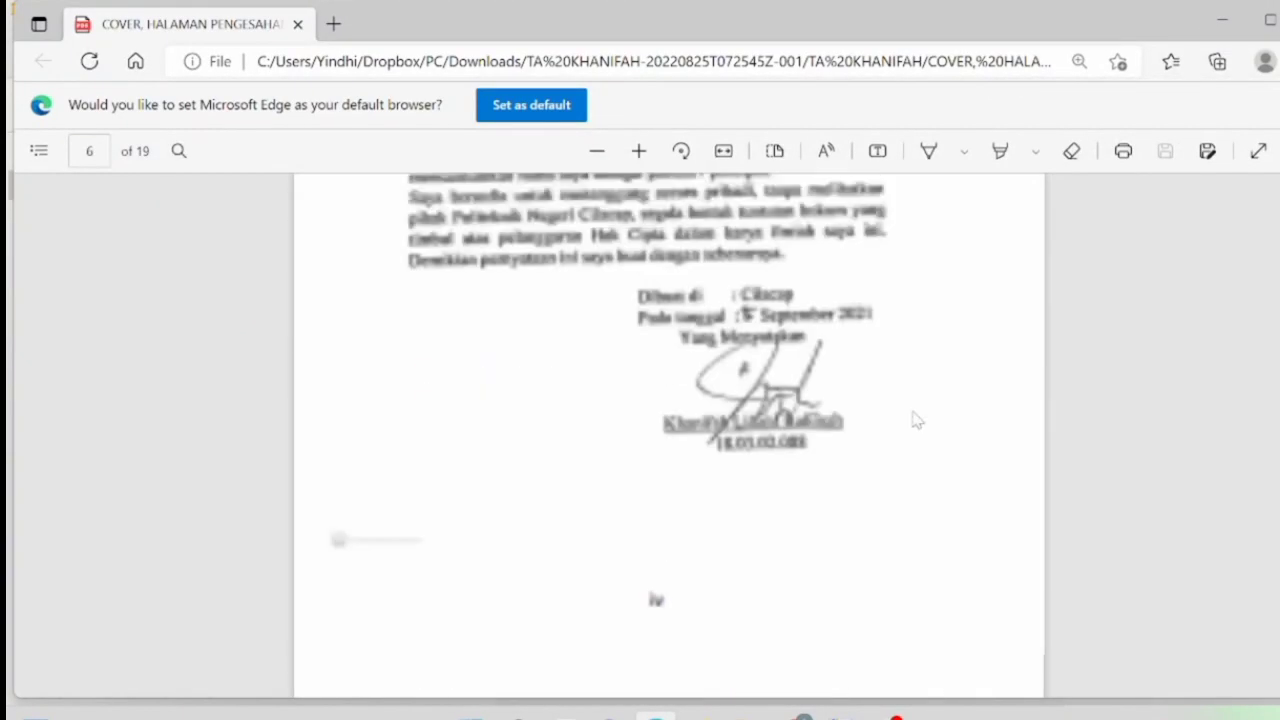
pyautogui.scroll(5, 916, 420)
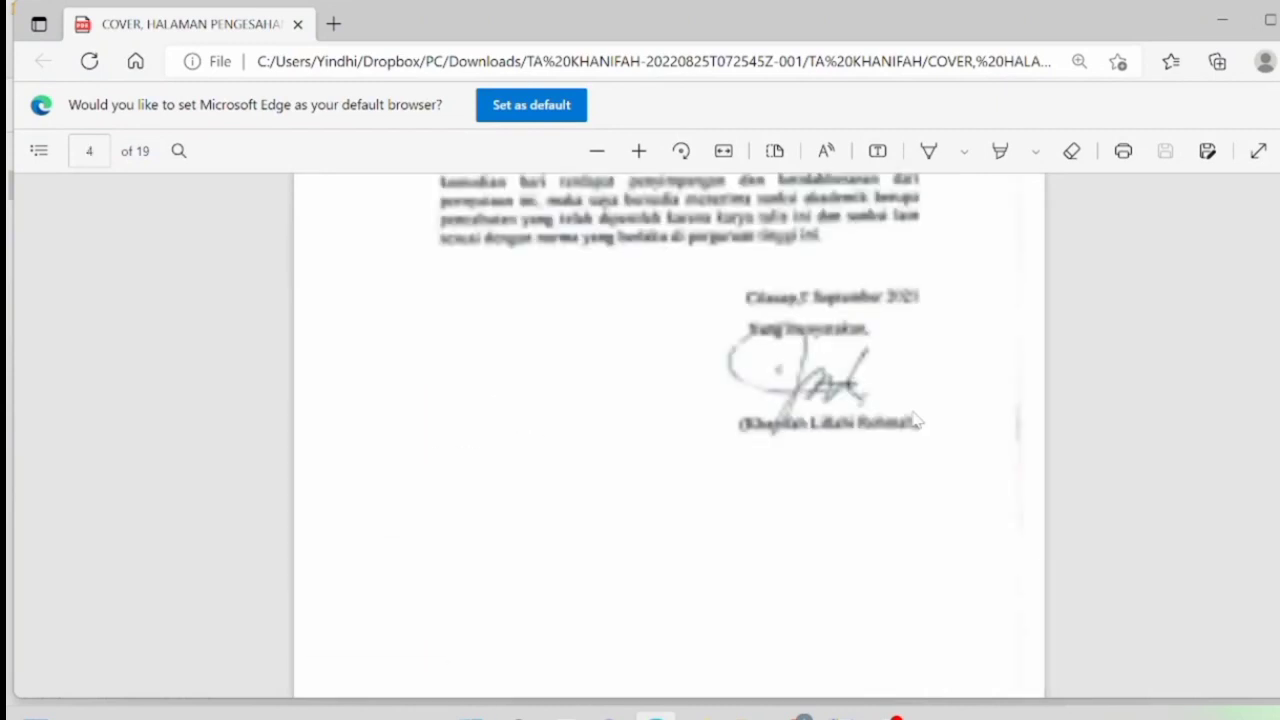
pyautogui.scroll(5, 916, 420)
pyautogui.scroll(3, 916, 420)
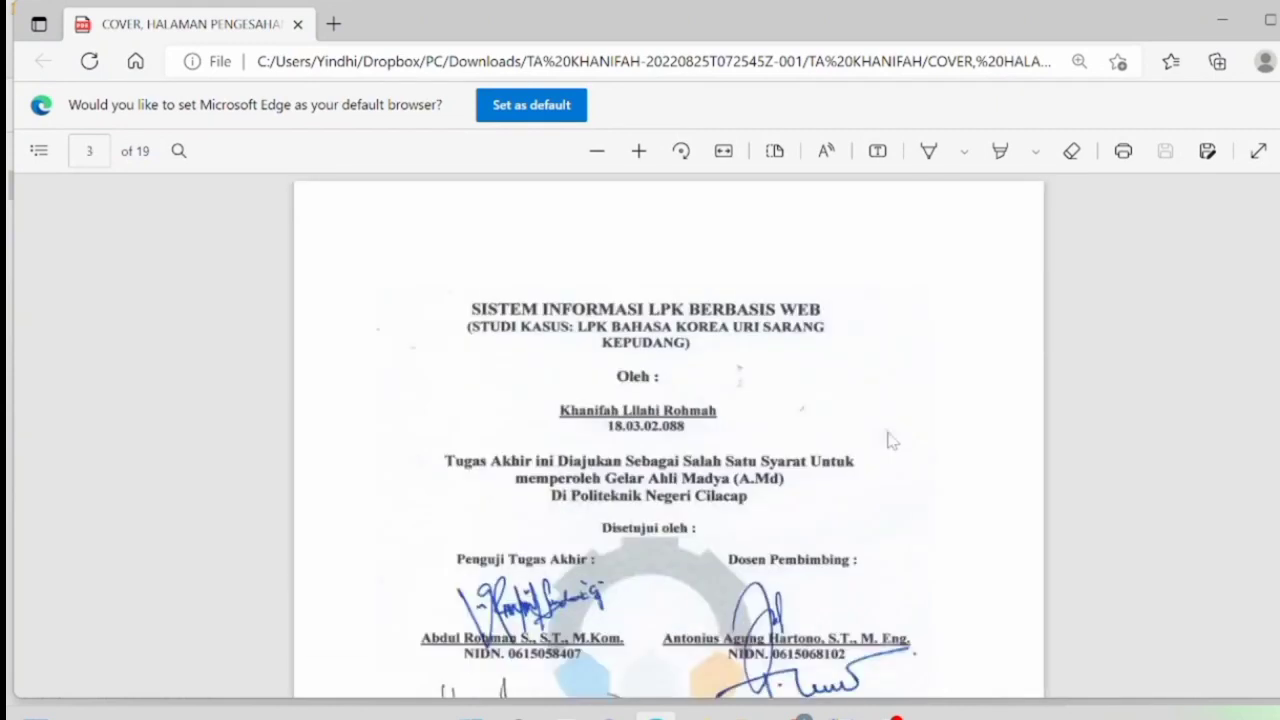
pyautogui.click(656, 715)
pyautogui.moveTo(656, 714)
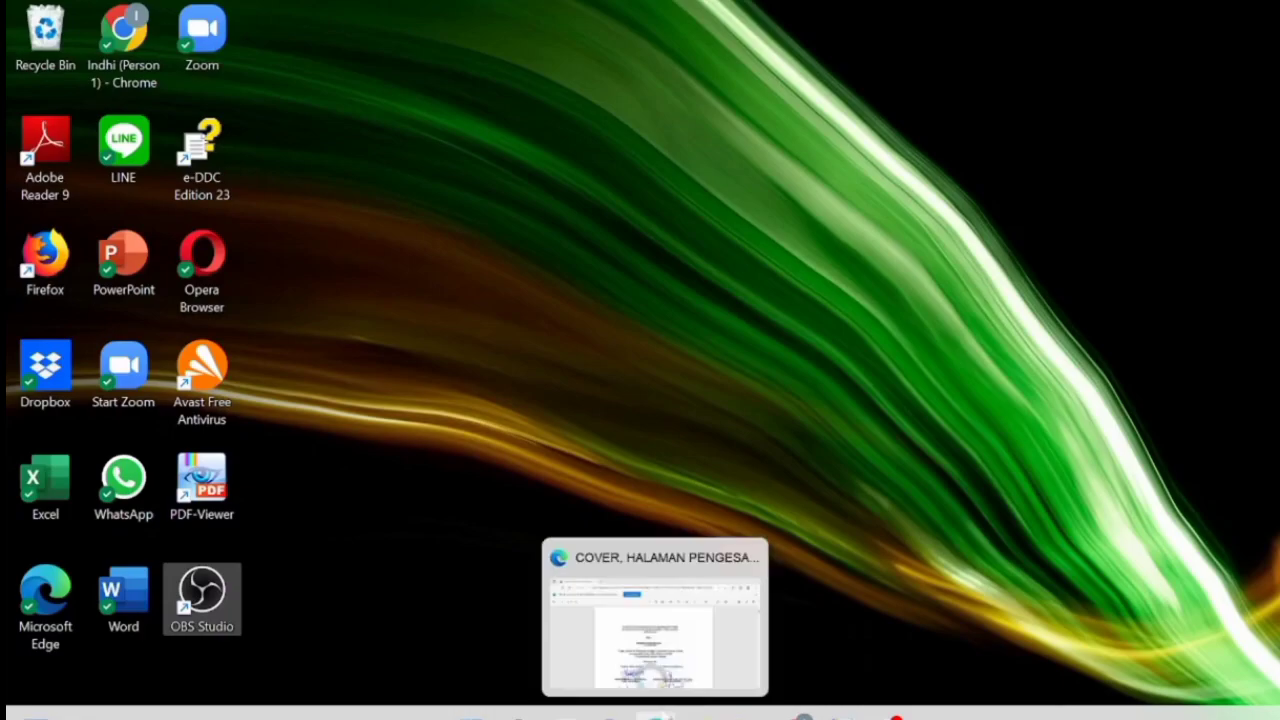
pyautogui.click(657, 650)
pyautogui.scroll(10, 688, 353)
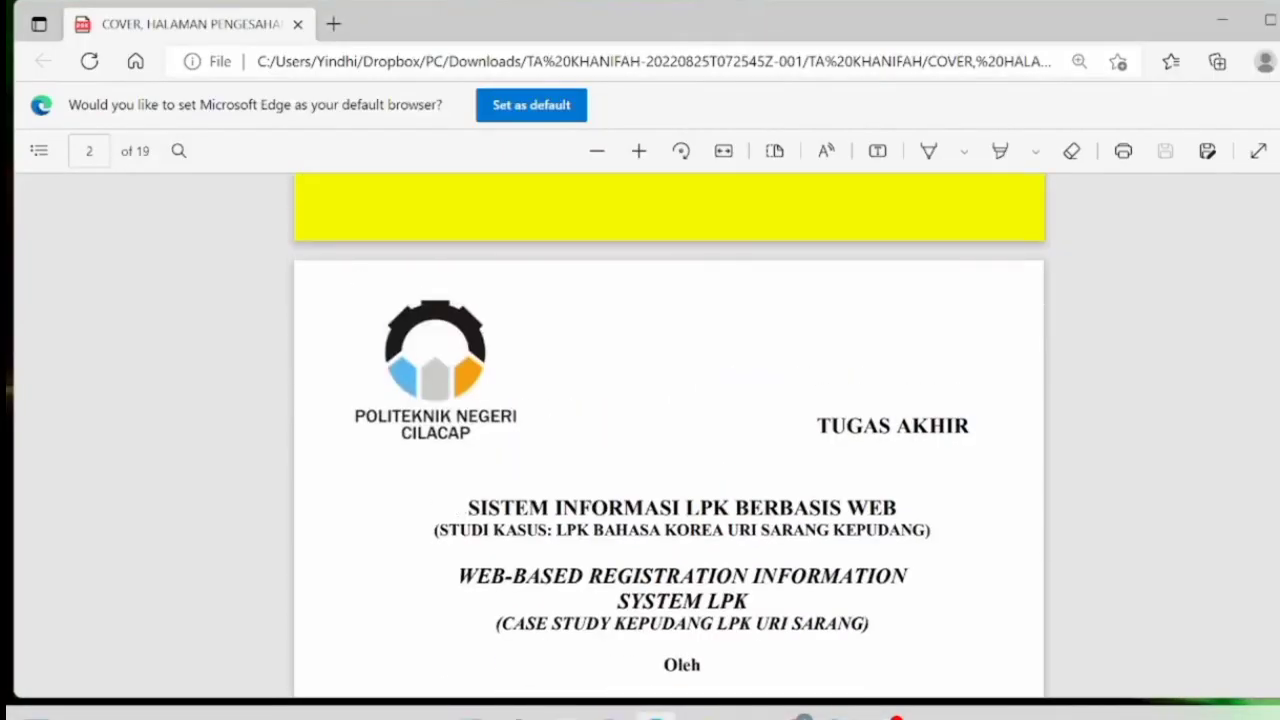
pyautogui.moveTo(467, 507); pyautogui.dragTo(930, 530)
pyautogui.hotkey('ctrl', 'c')
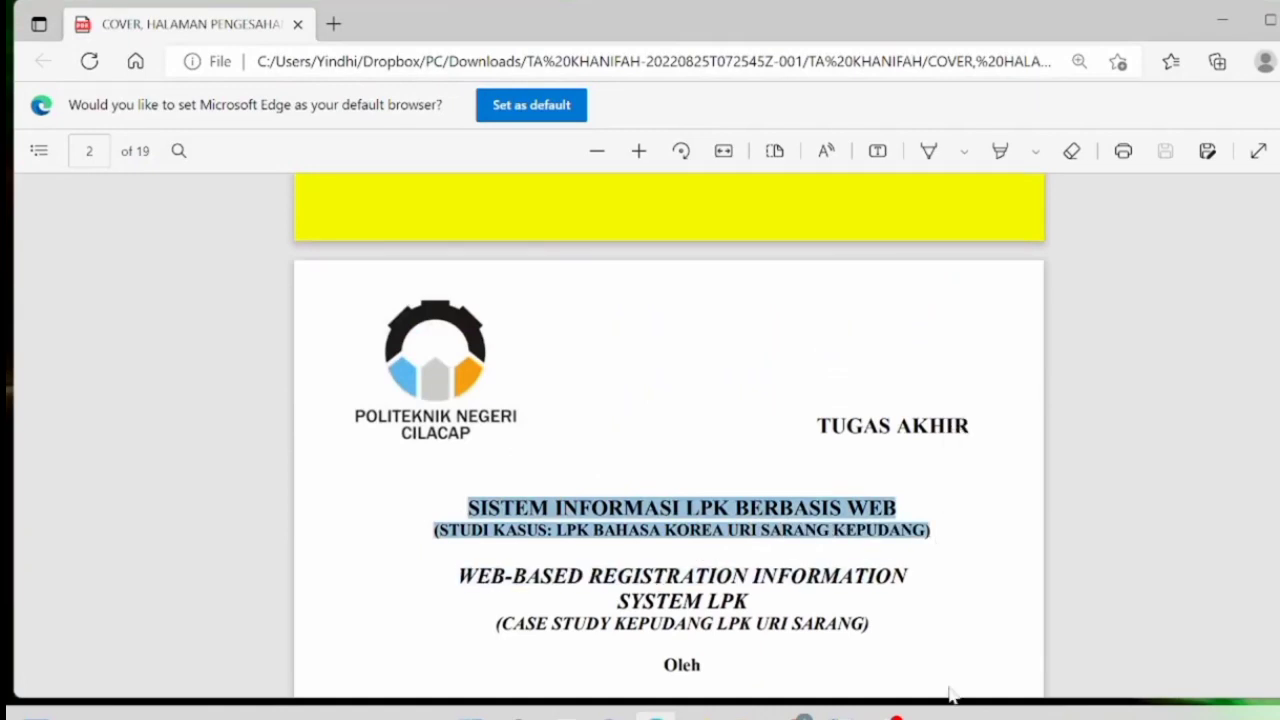
# Switch to Chrome and paste the copied title after "TUGAS AKHIR :" in the thesis item's Title field.
pyautogui.moveTo(840, 714)
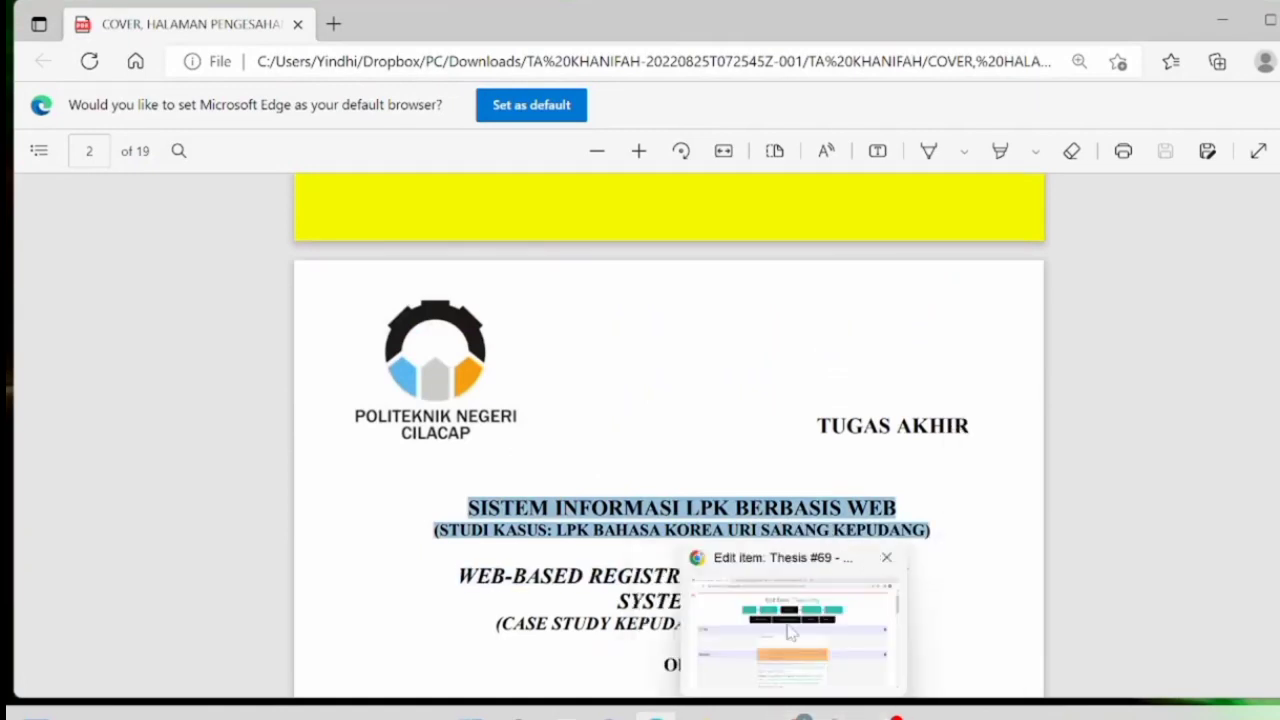
pyautogui.click(797, 714)
pyautogui.hotkey('ctrl', 'v')
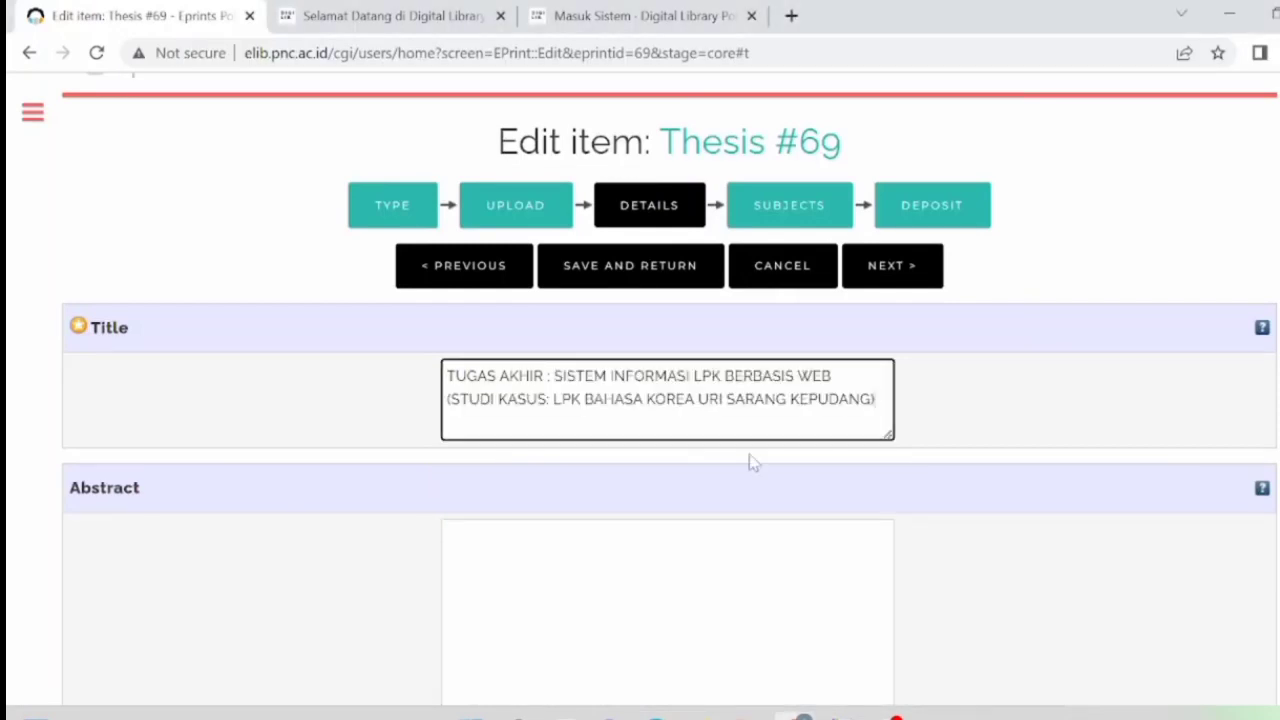
# Make the empty Abstract field ready for entry, switch back to the thesis PDF in Edge and look for the abstract.
pyautogui.scroll(-3, 752, 462)
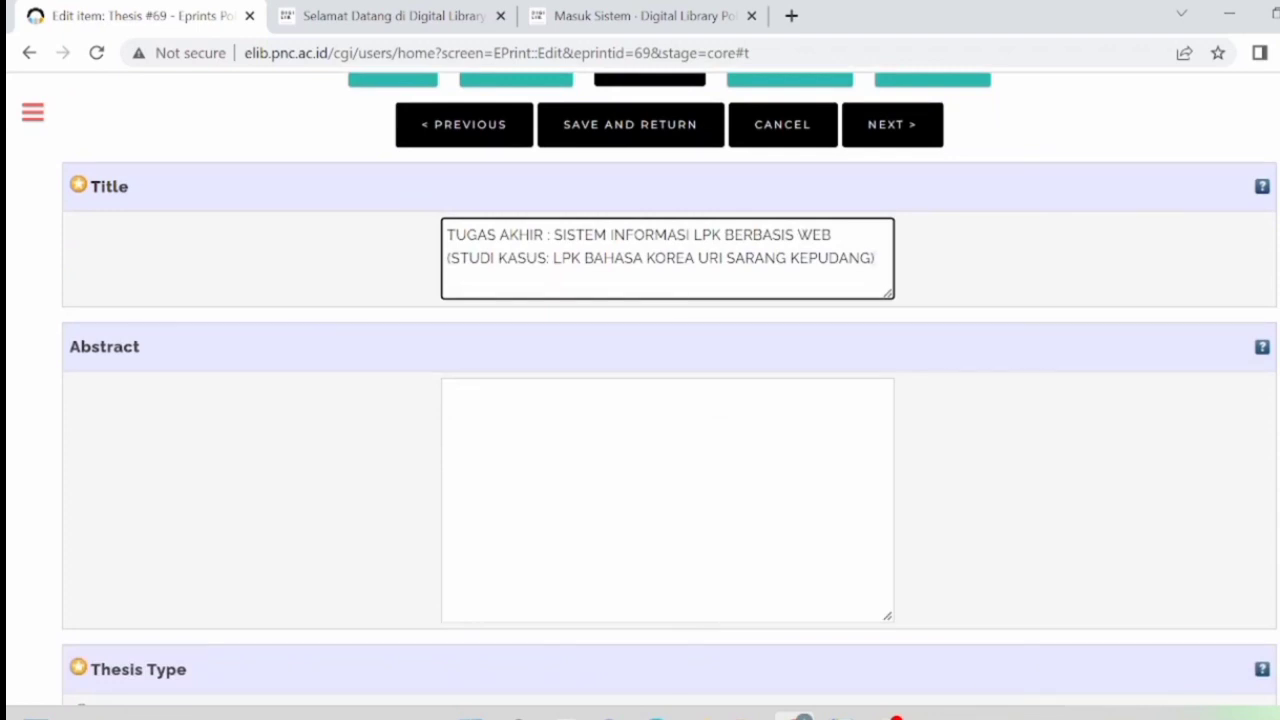
pyautogui.click(448, 396)
pyautogui.moveTo(655, 712)
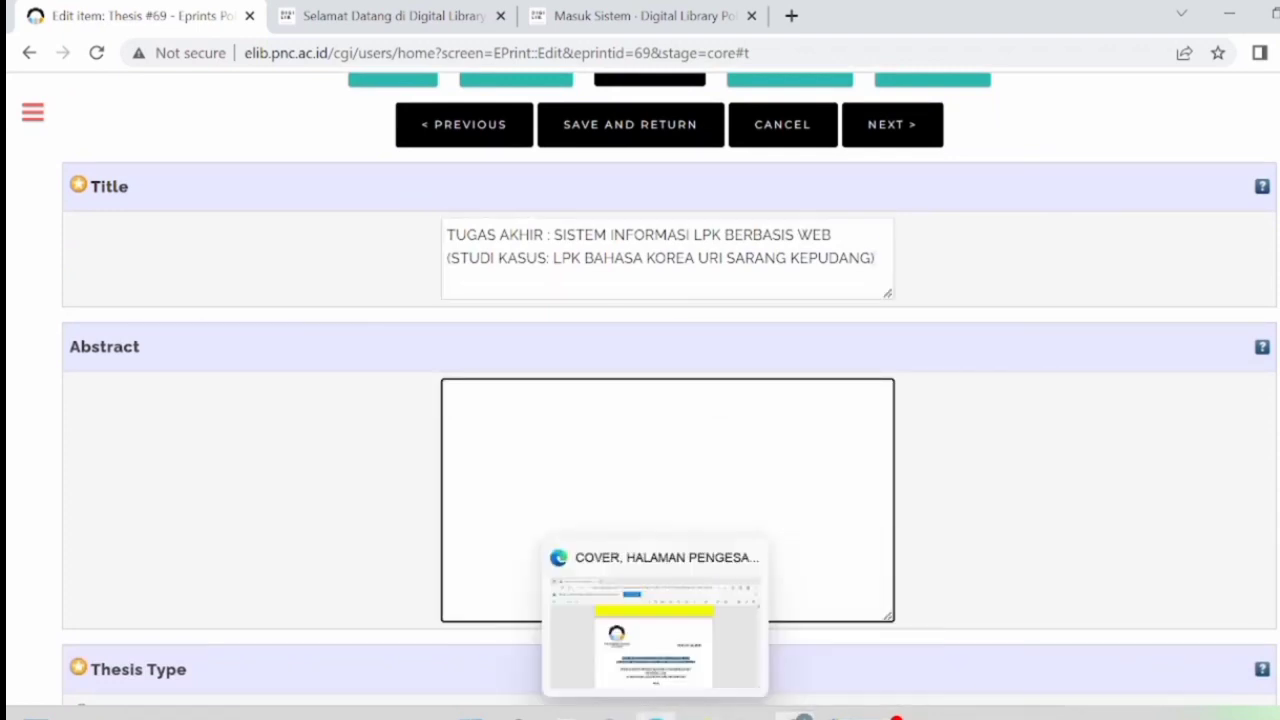
pyautogui.click(640, 652)
pyautogui.scroll(-10, 668, 436)
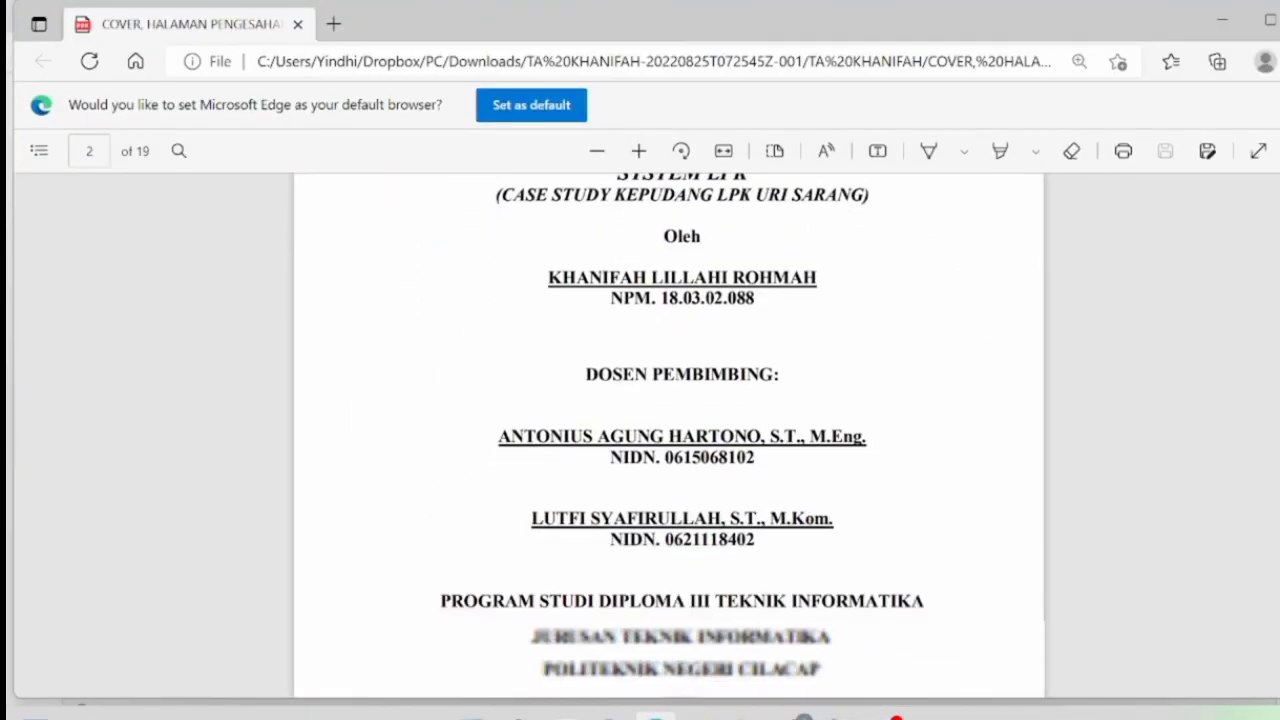
pyautogui.scroll(-6, 630, 667)
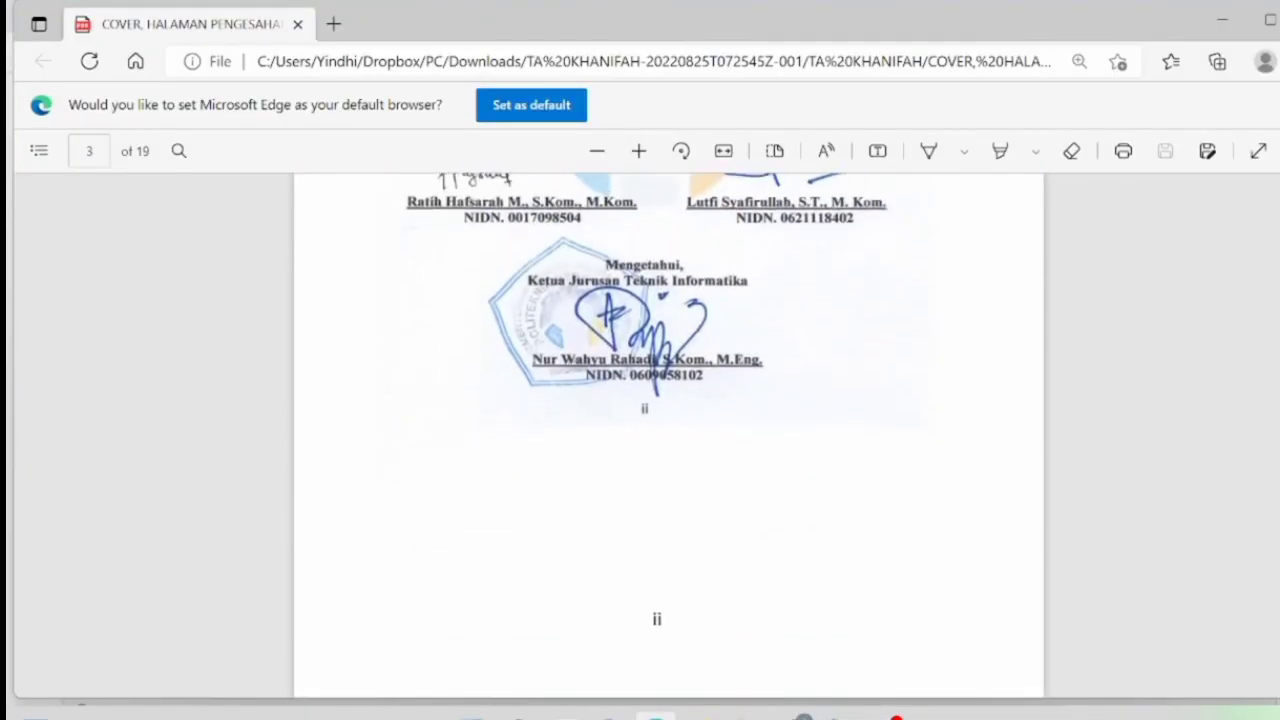
pyautogui.press('super+Tab')
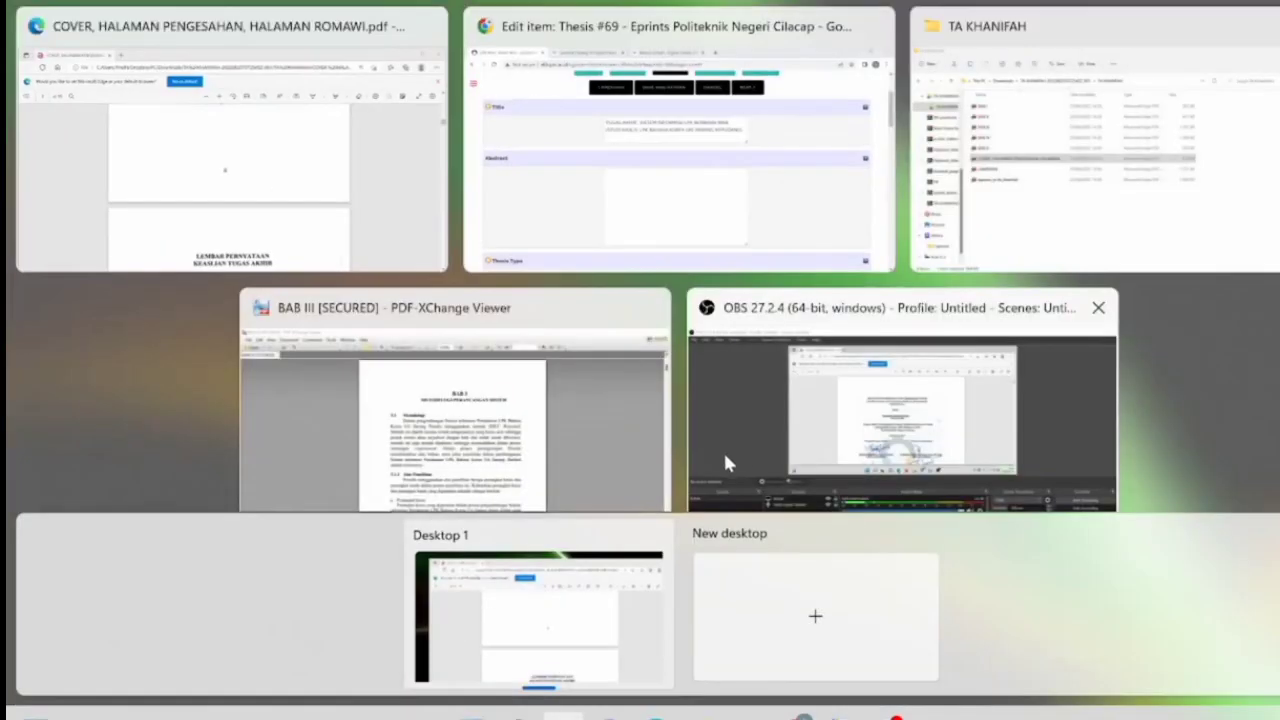
pyautogui.click(584, 392)
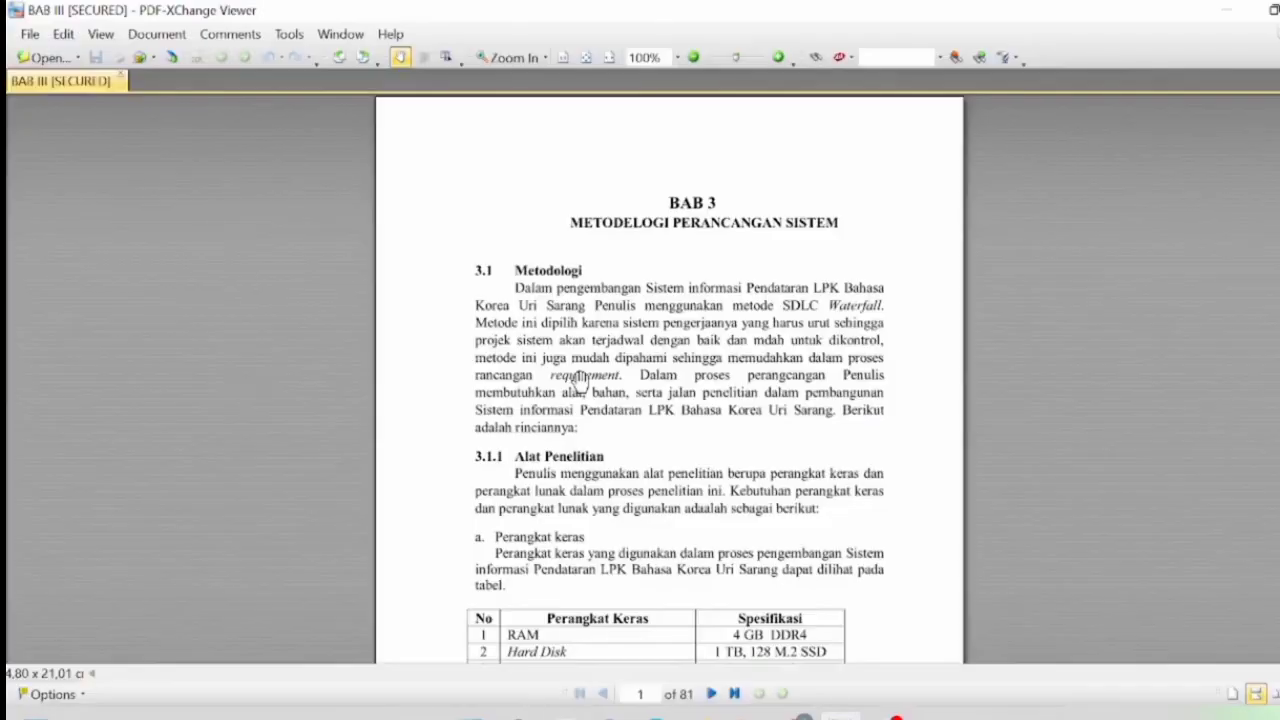
pyautogui.moveTo(662, 676)
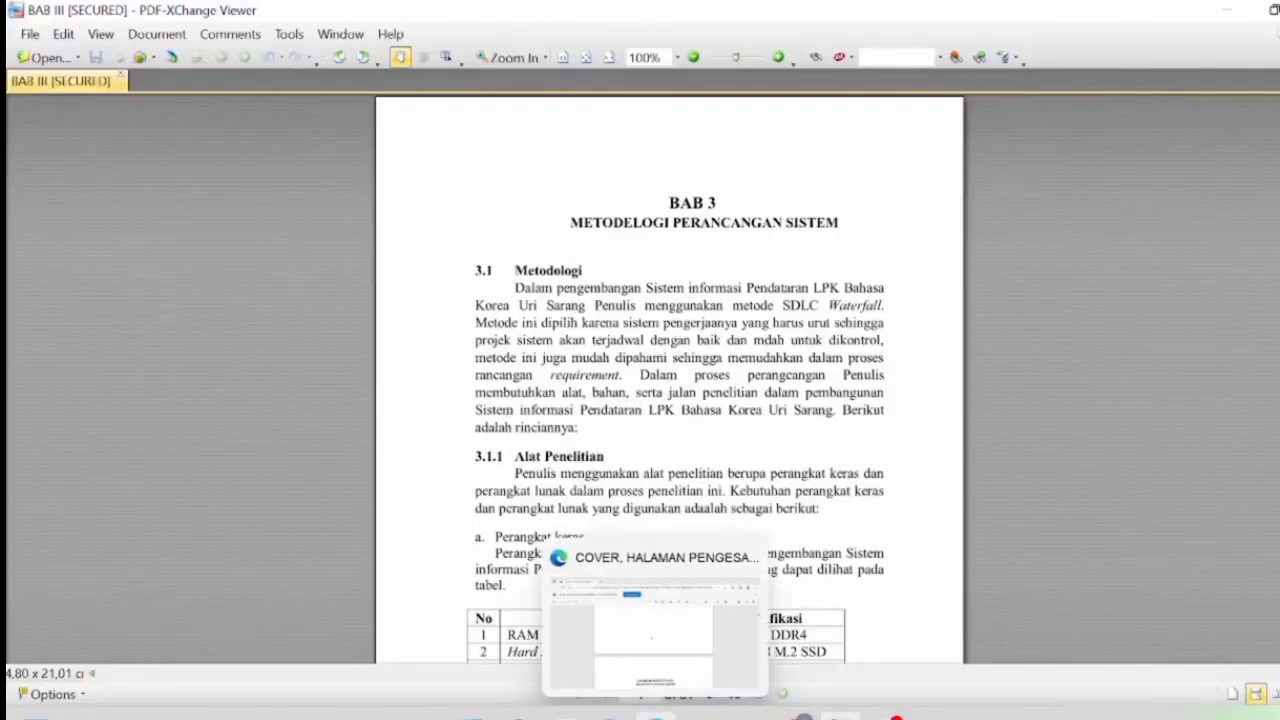
pyautogui.click(636, 606)
# Copy the abstract paragraph without its keywords from the PDF's ABSTRAK page and paste it into the Abstract field in Chrome.
pyautogui.scroll(-15, 636, 606)
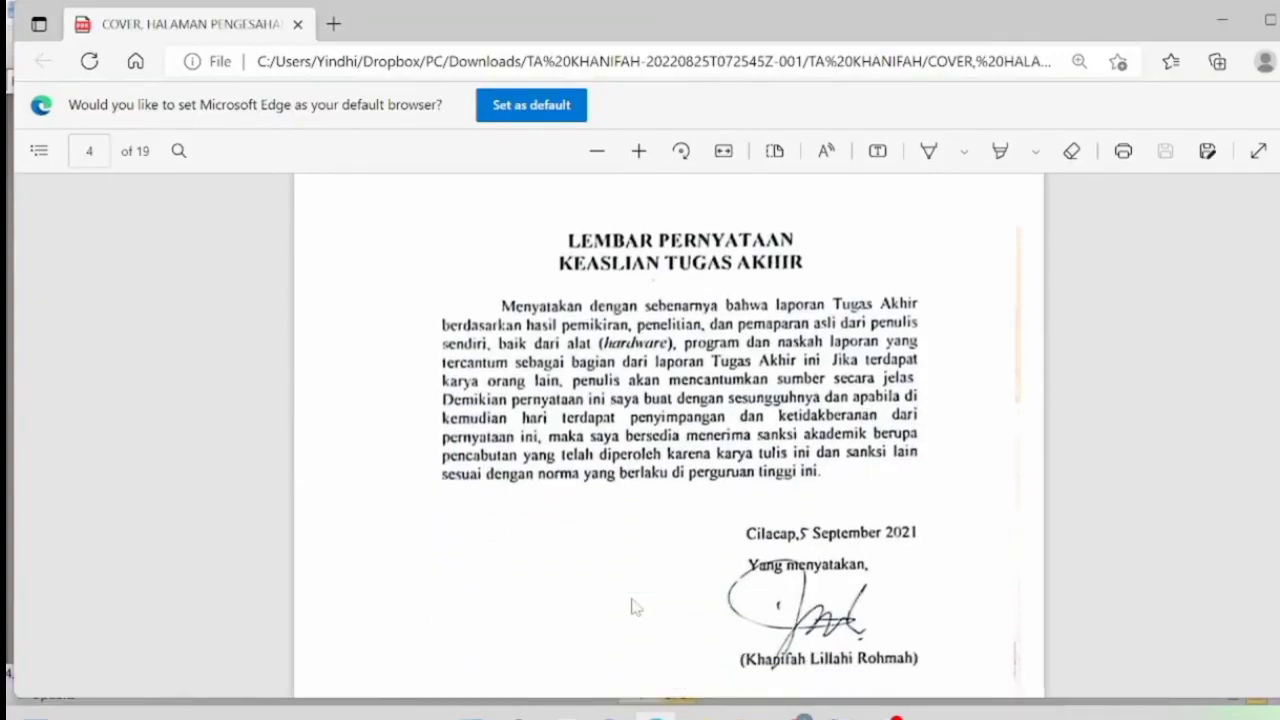
pyautogui.press('super+Tab')
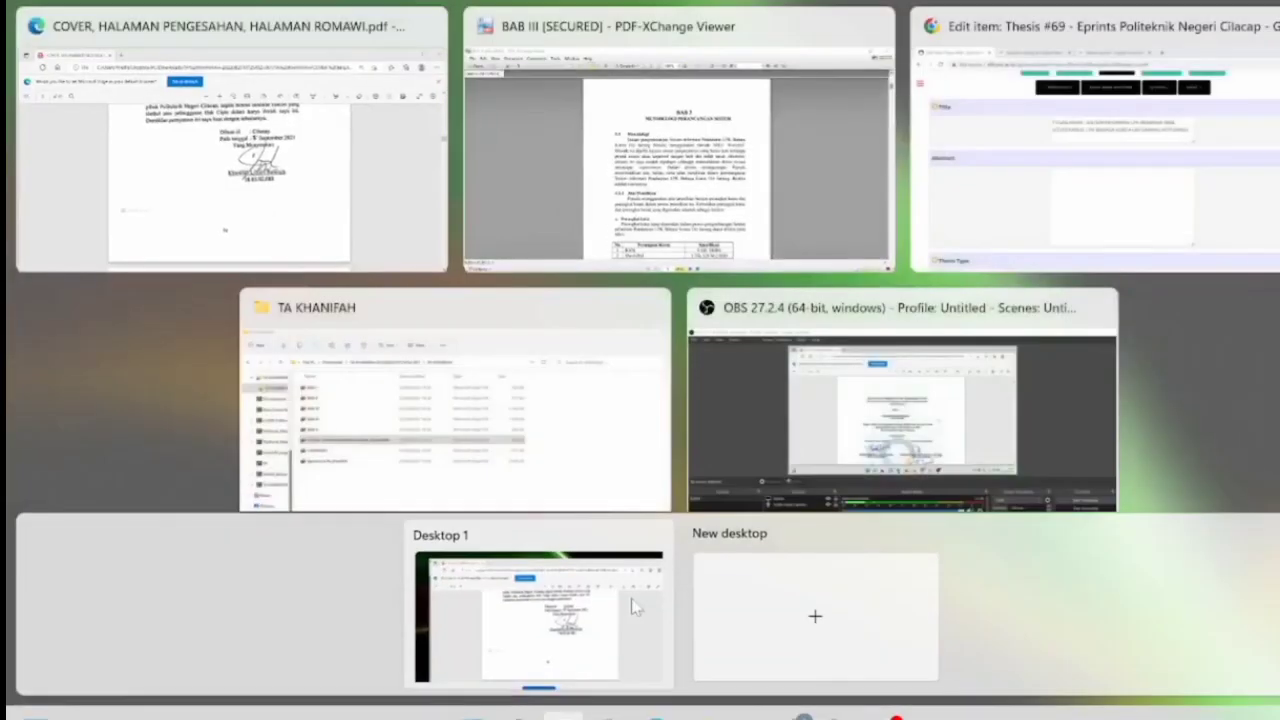
pyautogui.click(311, 160)
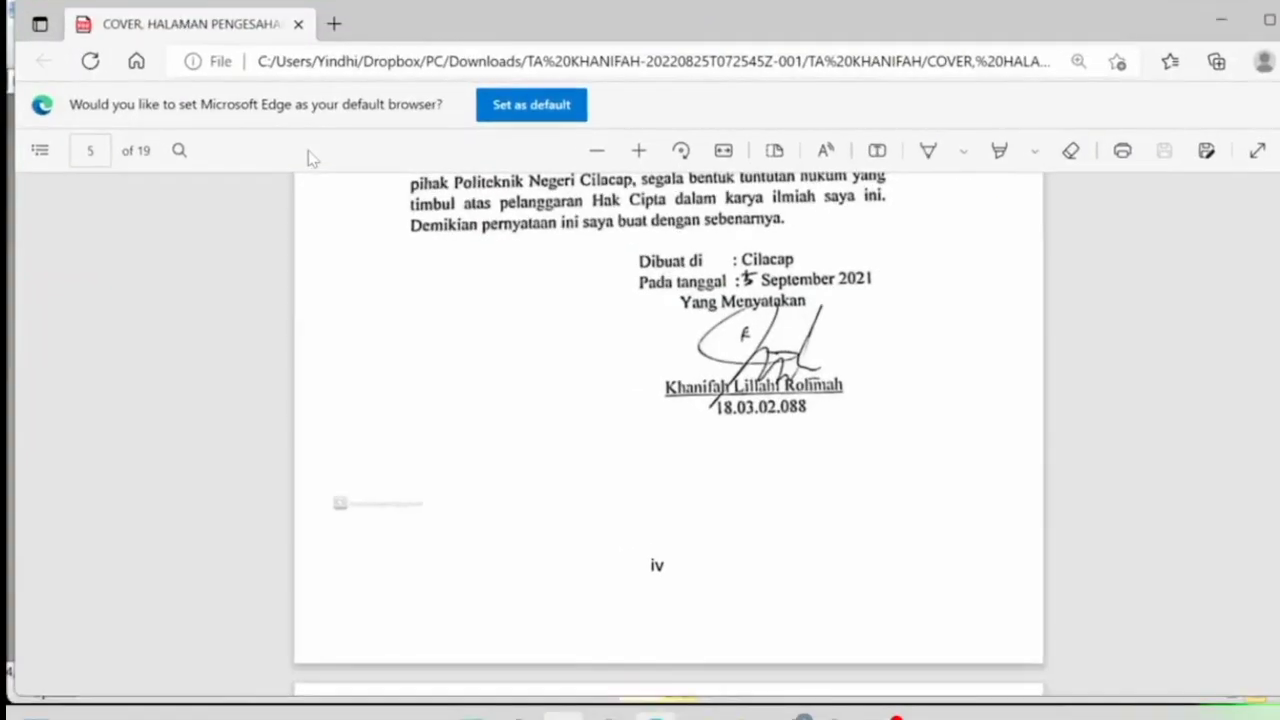
pyautogui.scroll(-5, 580, 398)
pyautogui.scroll(-2, 582, 398)
pyautogui.scroll(2, 582, 398)
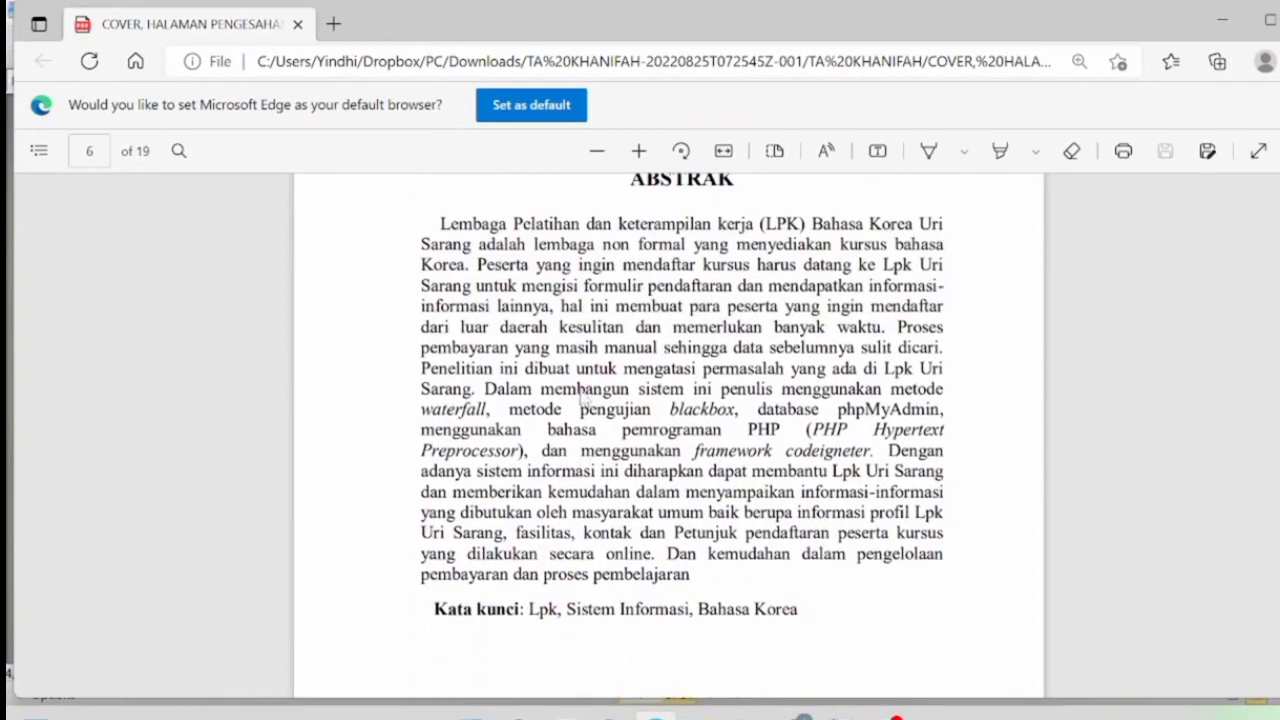
pyautogui.moveTo(440, 235); pyautogui.dragTo(693, 592)
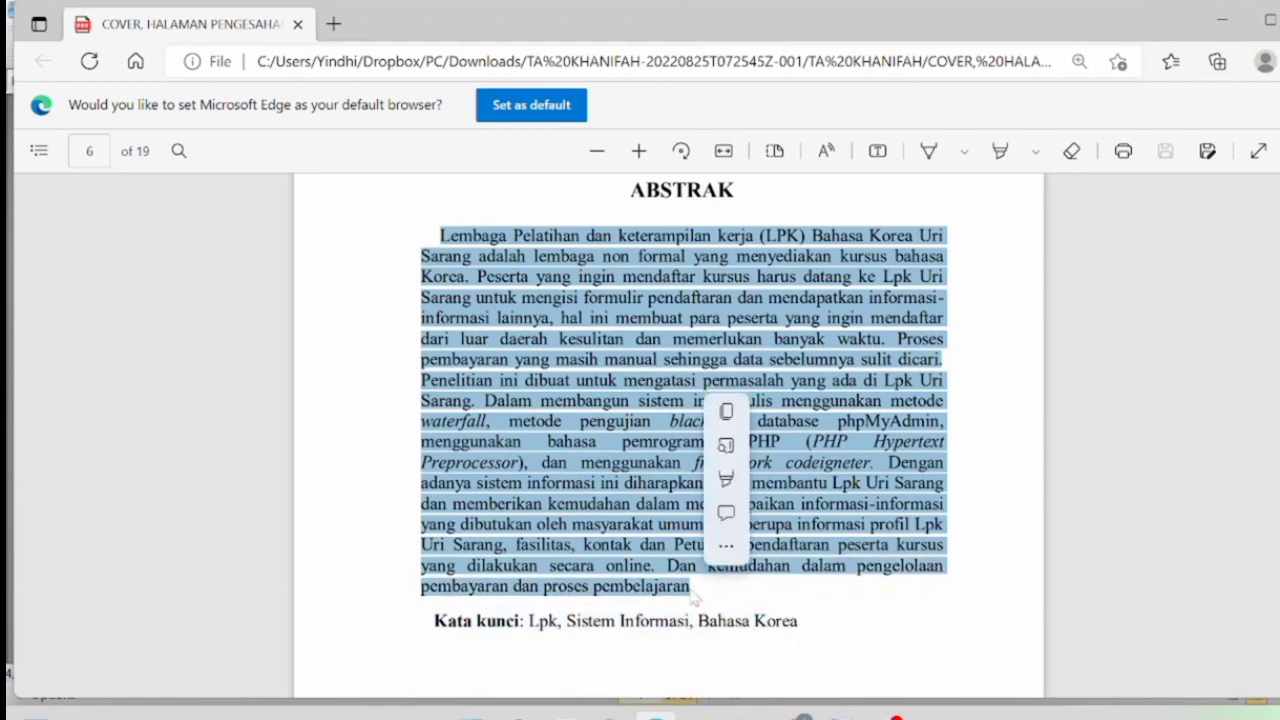
pyautogui.hotkey('ctrl', 'c')
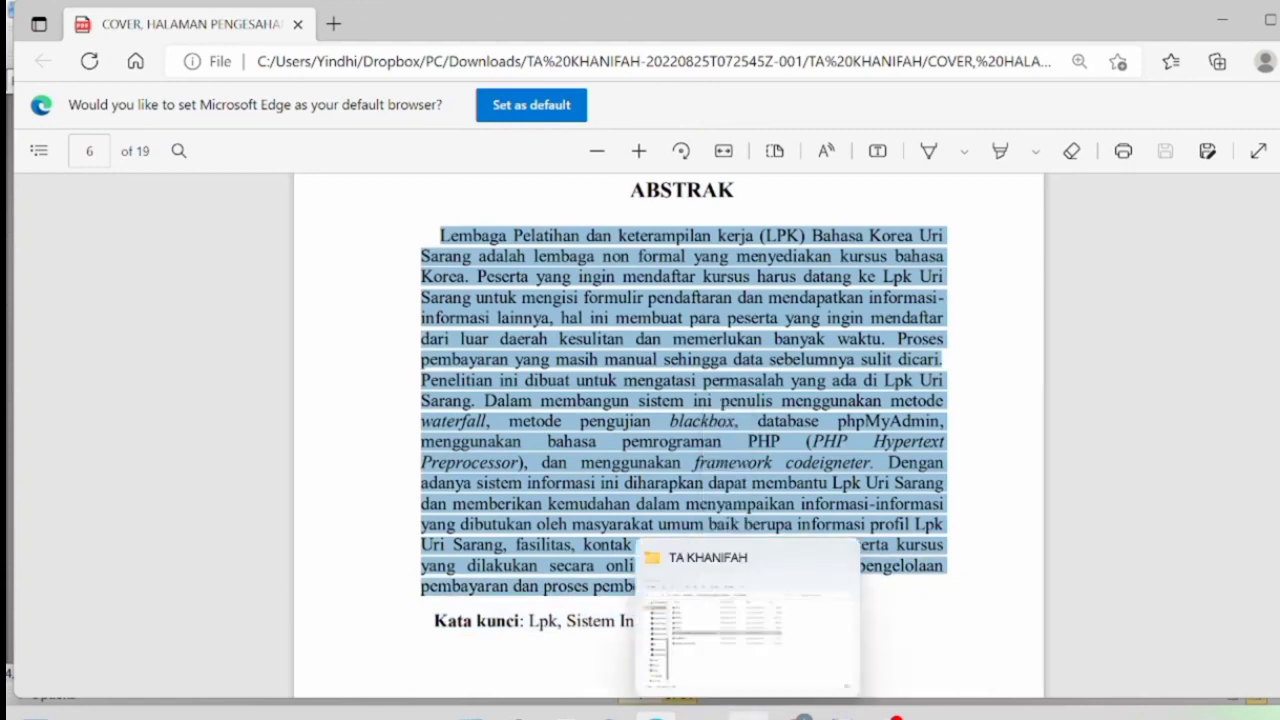
pyautogui.click(773, 648)
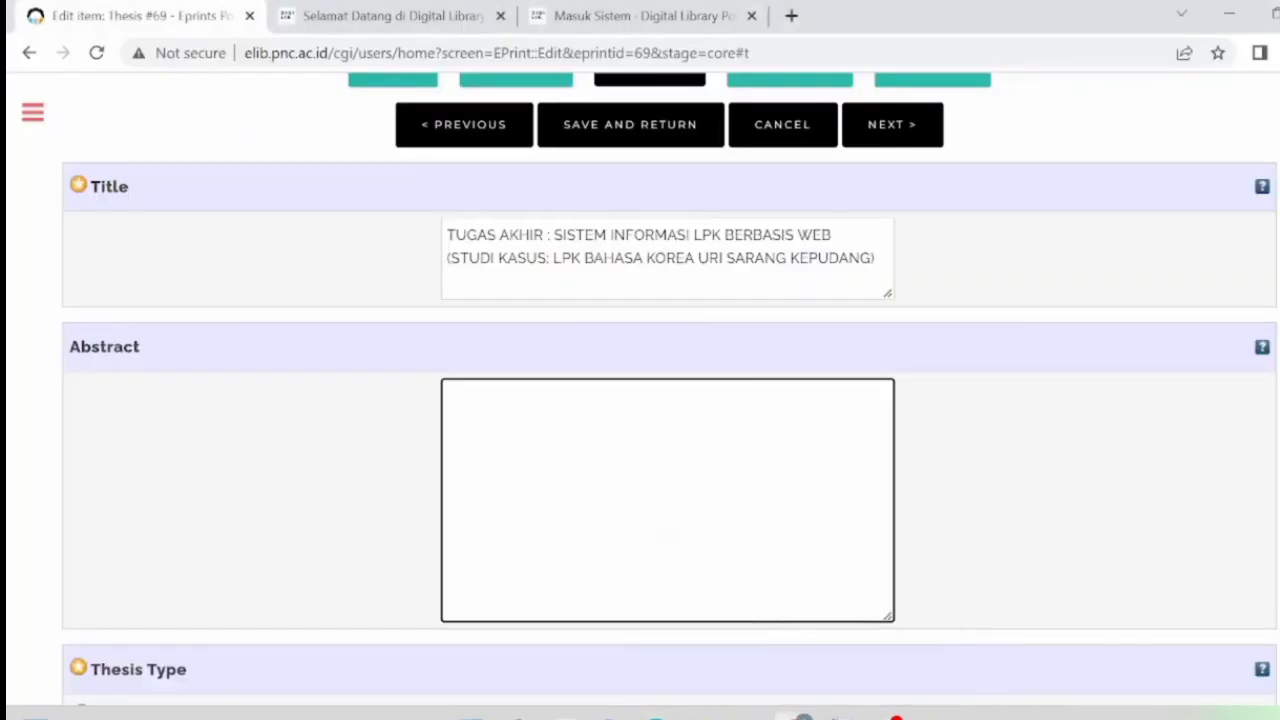
pyautogui.hotkey('ctrl', 'v')
# Set the thesis type to Diploma and the thesis name to Other.
pyautogui.scroll(-3, 975, 573)
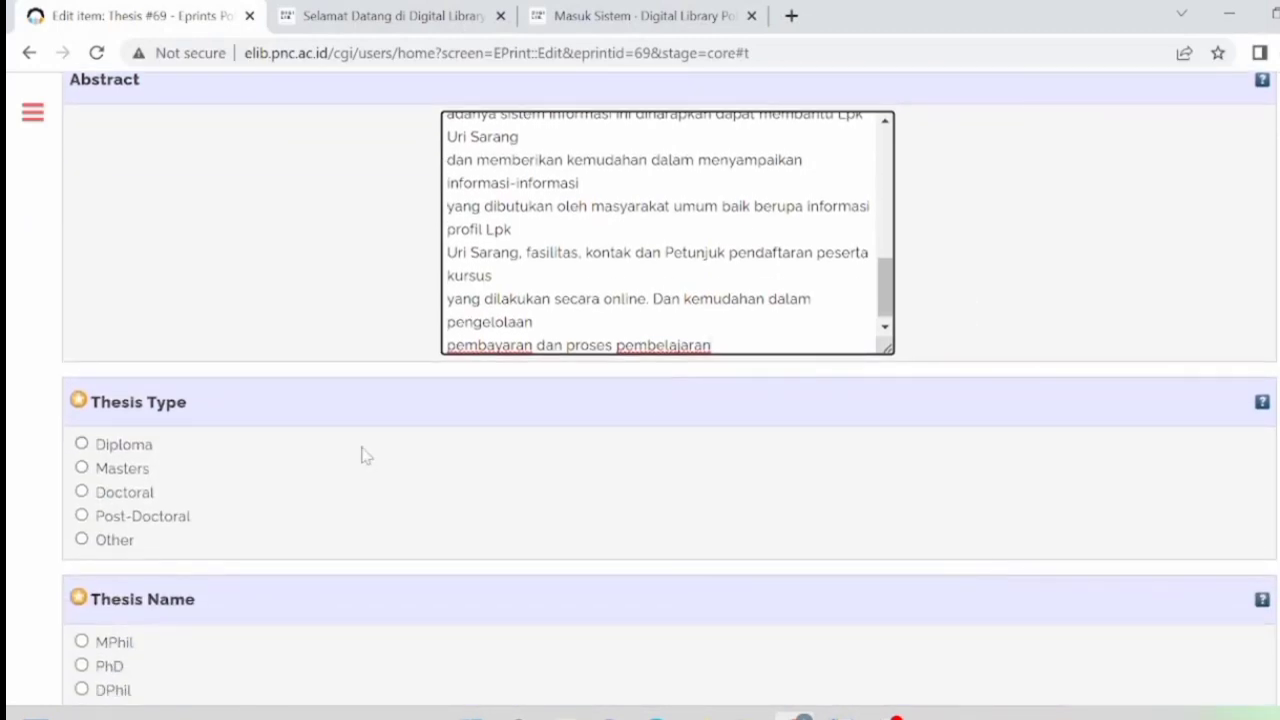
pyautogui.click(102, 445)
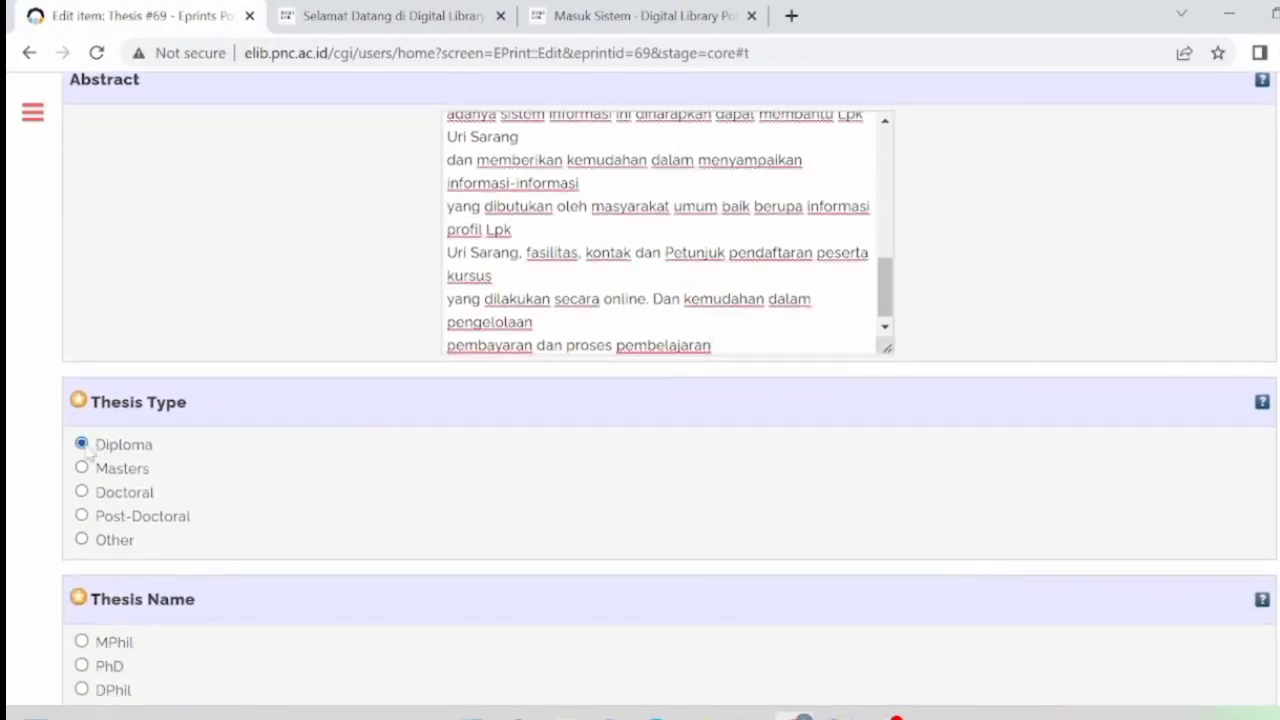
pyautogui.scroll(-2, 408, 574)
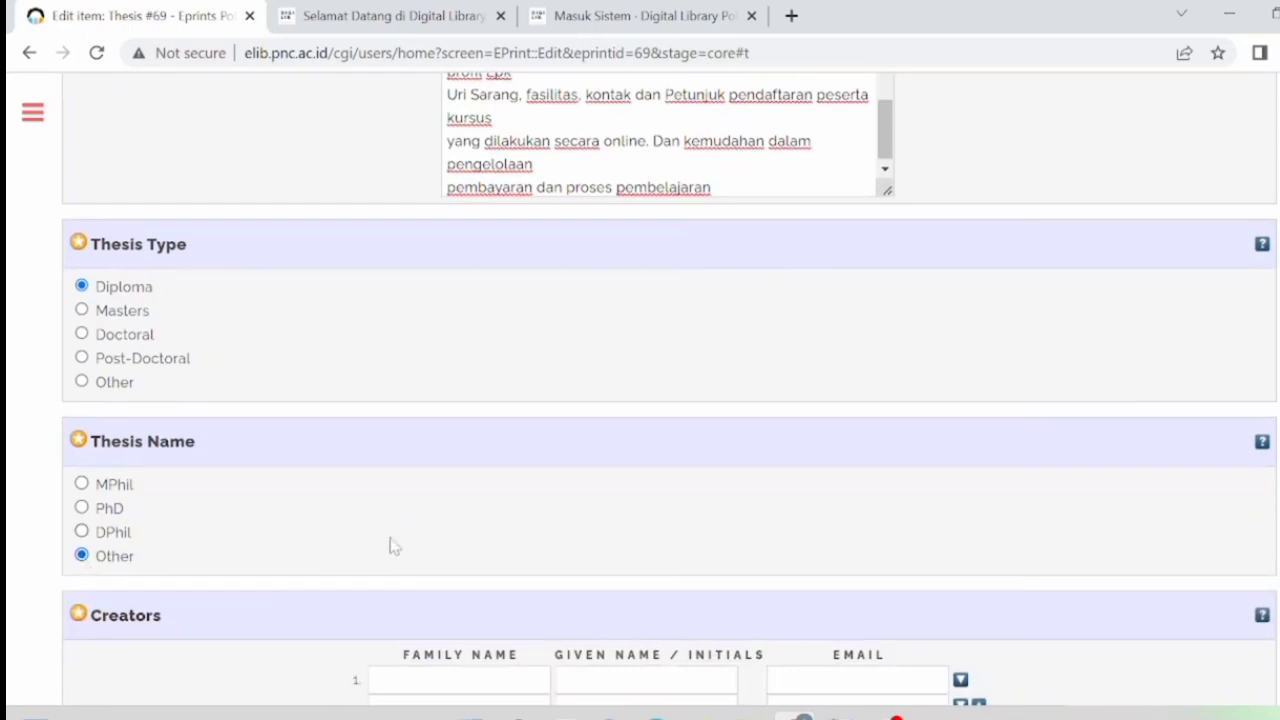
# Make the first creator's family name ready for entry and switch to Edge to find the author's name on the PDF's page 2.
pyautogui.scroll(-3, 395, 545)
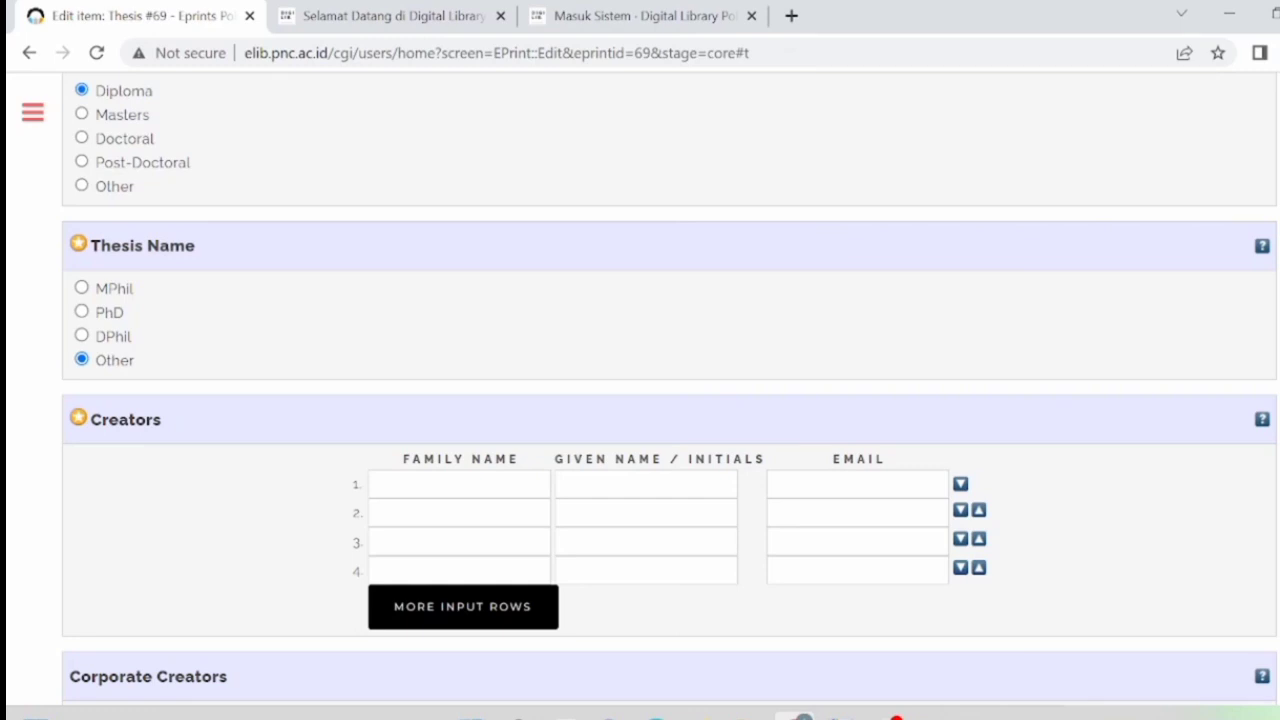
pyautogui.click(459, 484)
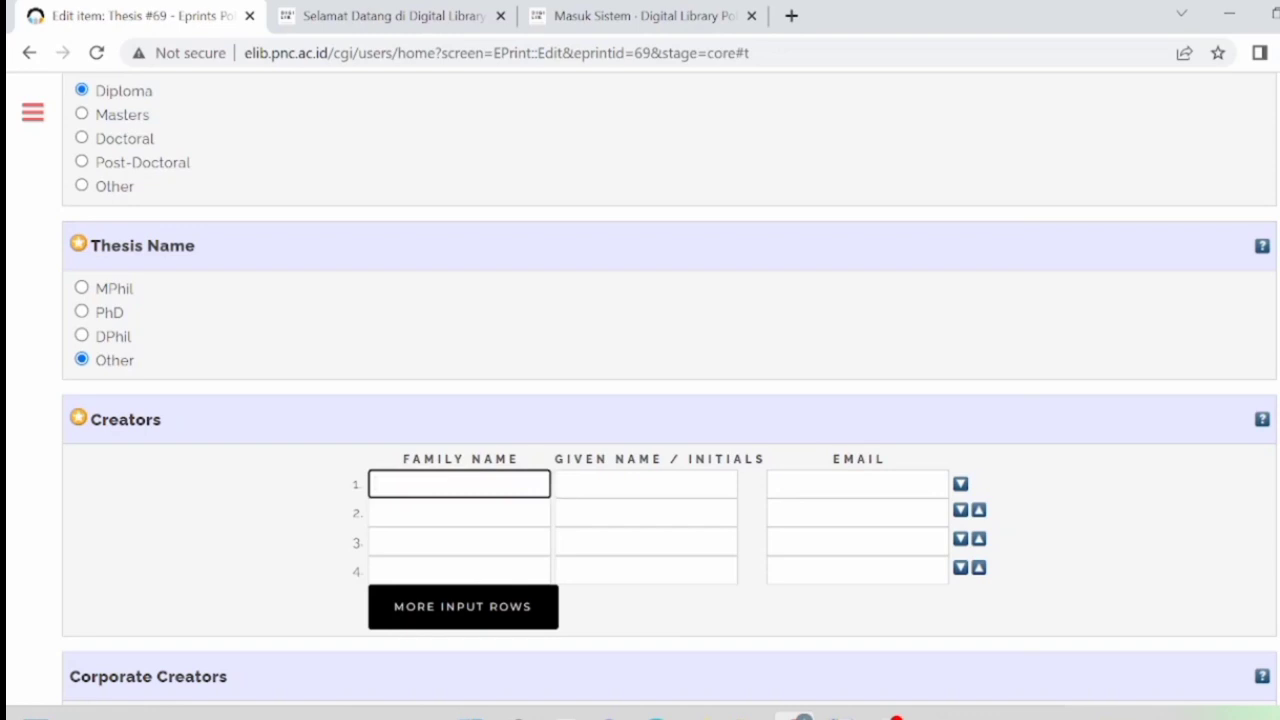
pyautogui.moveTo(800, 716)
pyautogui.moveTo(840, 716)
pyautogui.moveTo(655, 716)
pyautogui.click(645, 630)
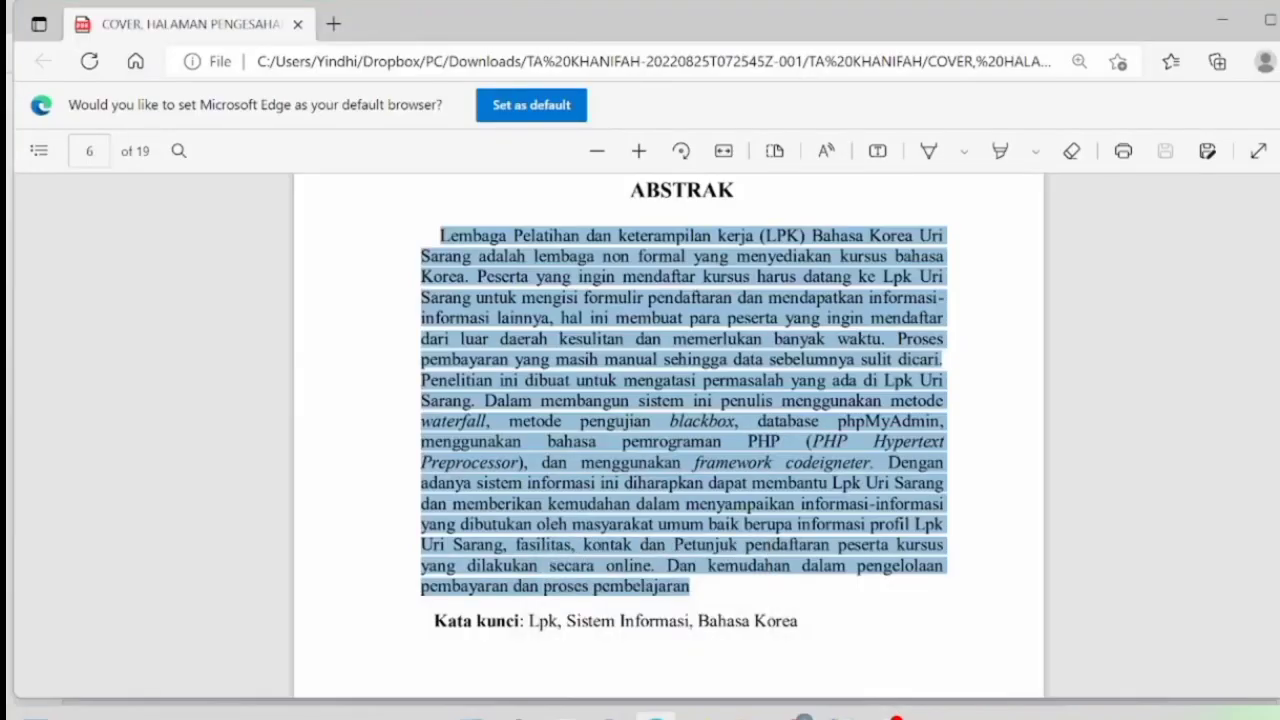
pyautogui.scroll(8, 668, 435)
pyautogui.scroll(15, 668, 435)
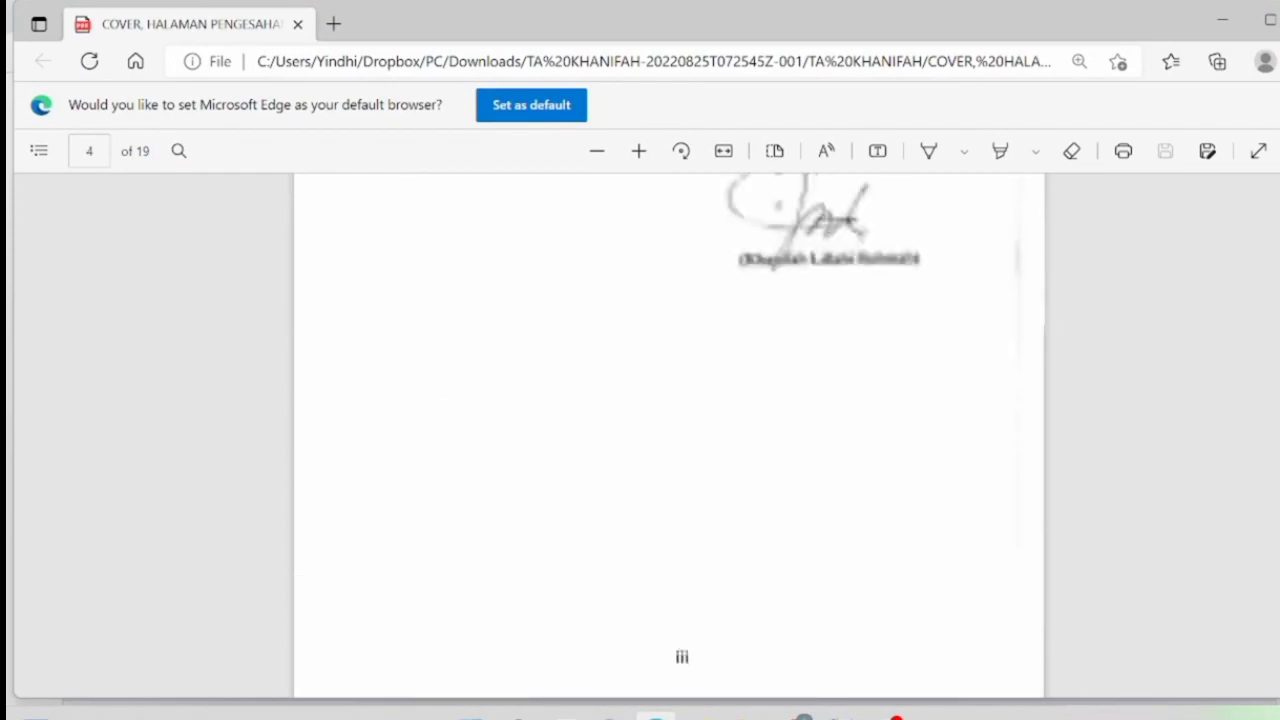
pyautogui.scroll(15, 668, 435)
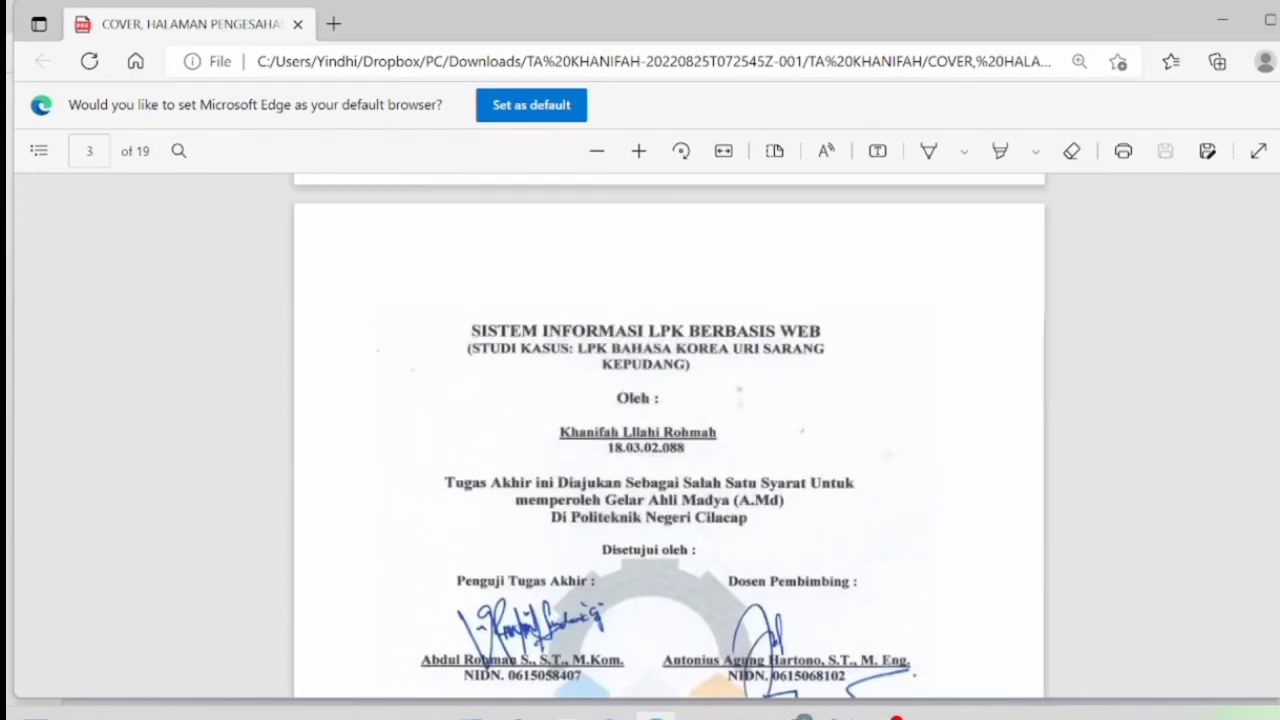
pyautogui.scroll(1, 668, 435)
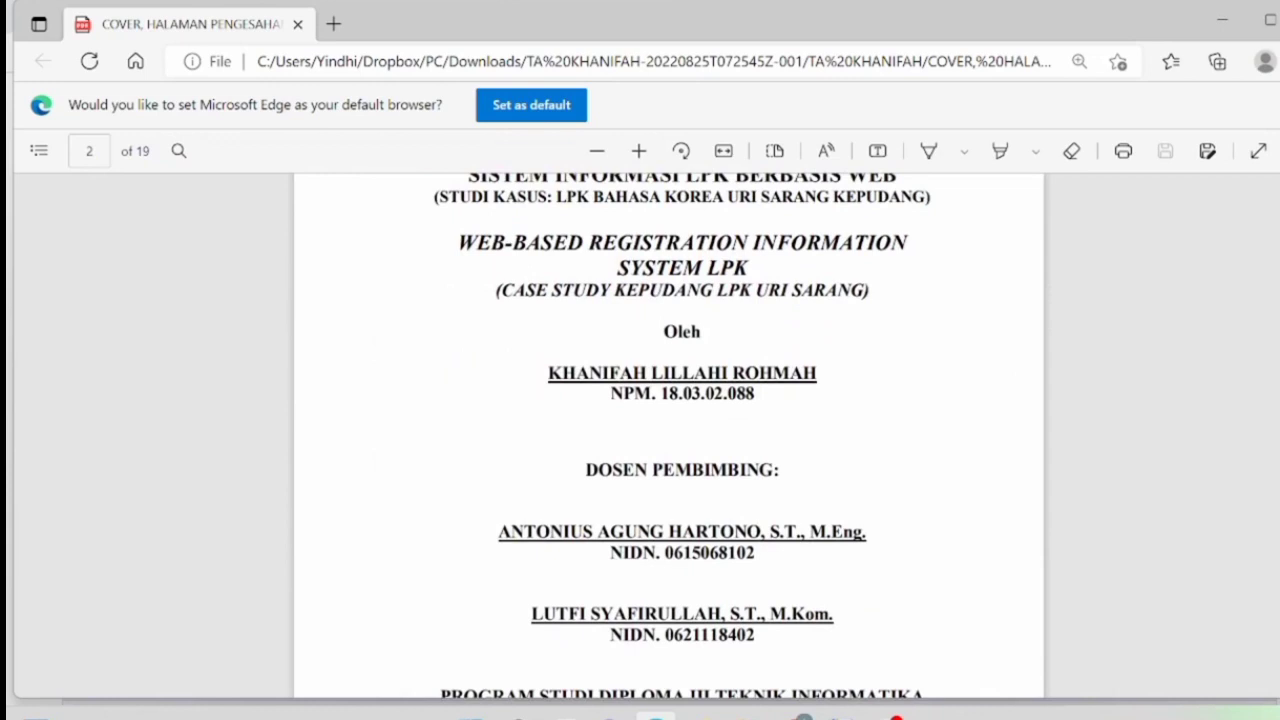
pyautogui.moveTo(818, 373); pyautogui.dragTo(745, 373)
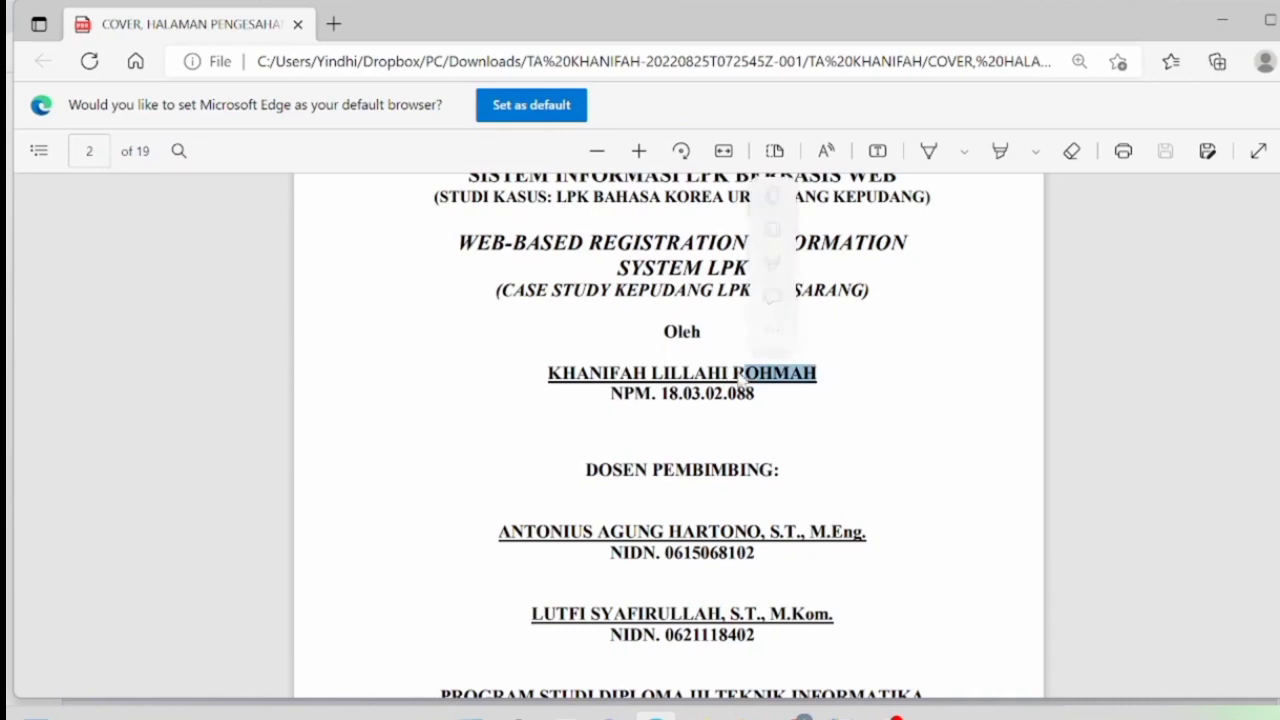
pyautogui.click(876, 458)
pyautogui.scroll(1, 811, 333)
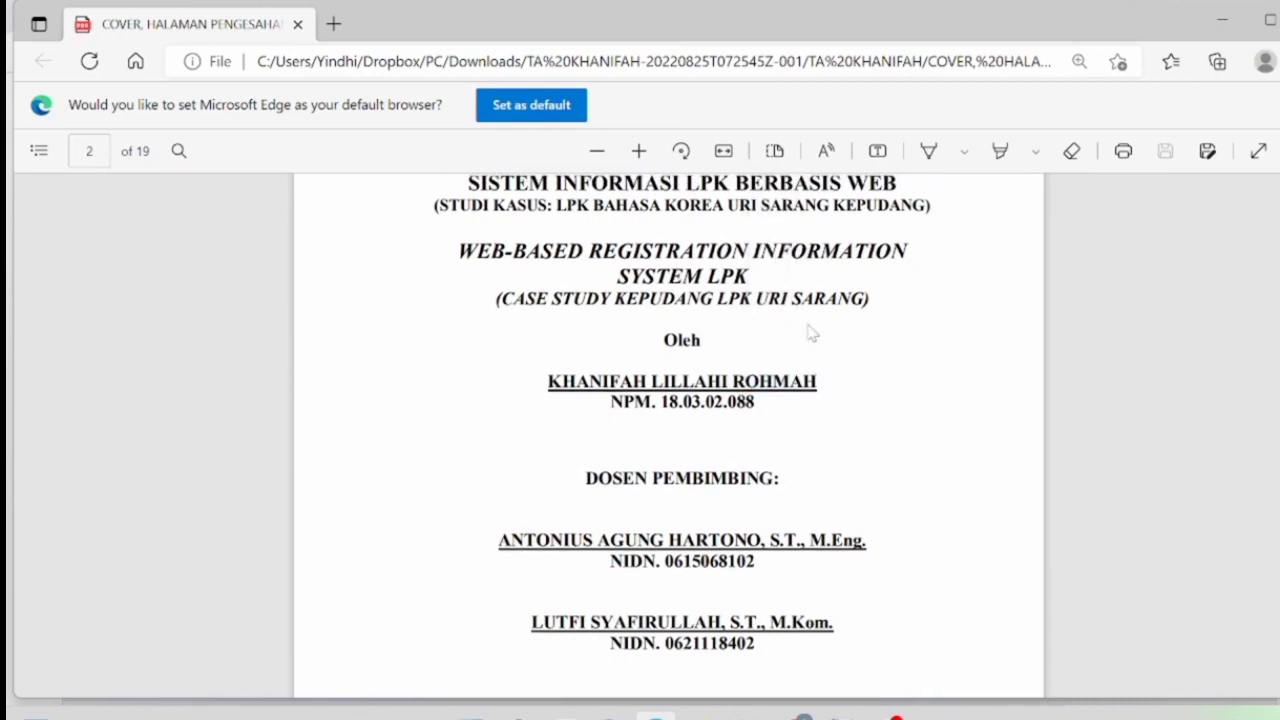
# Copy the thesis author's family name from the PDF page and paste it into the first creator's Family Name field in Chrome.
pyautogui.moveTo(816, 381); pyautogui.dragTo(728, 381)
pyautogui.hotkey('ctrl', 'c')
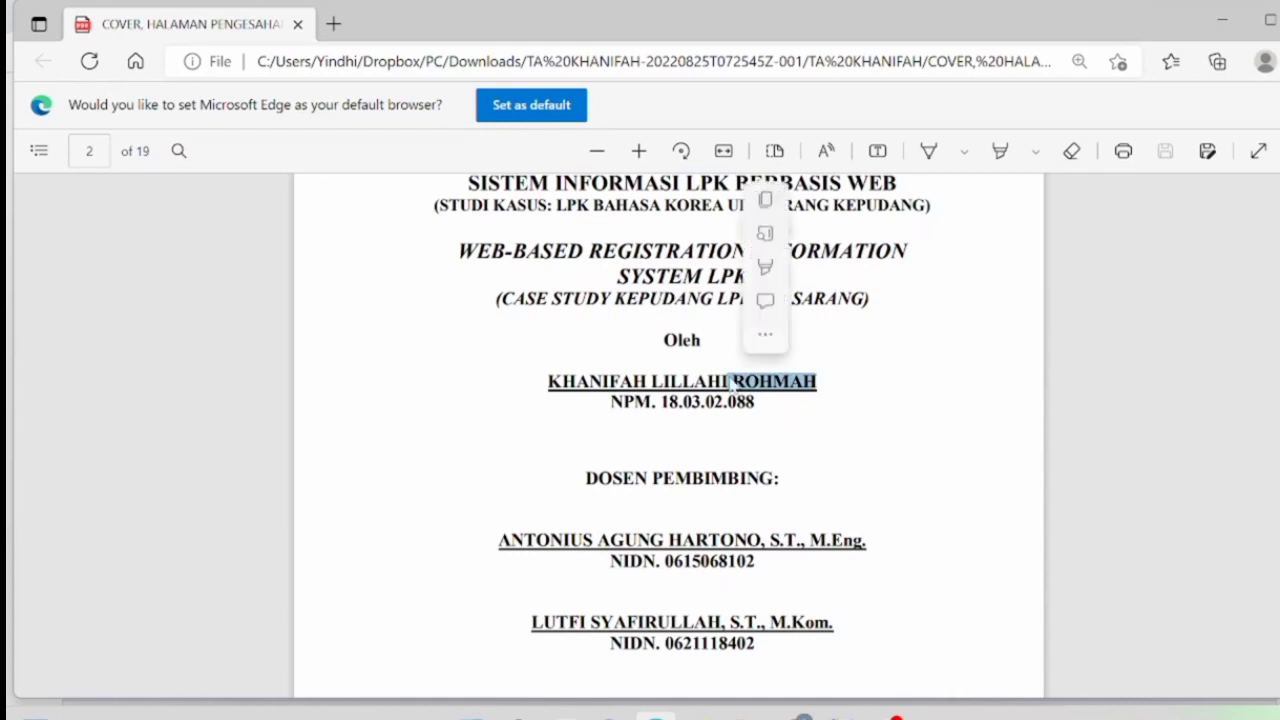
pyautogui.moveTo(840, 716)
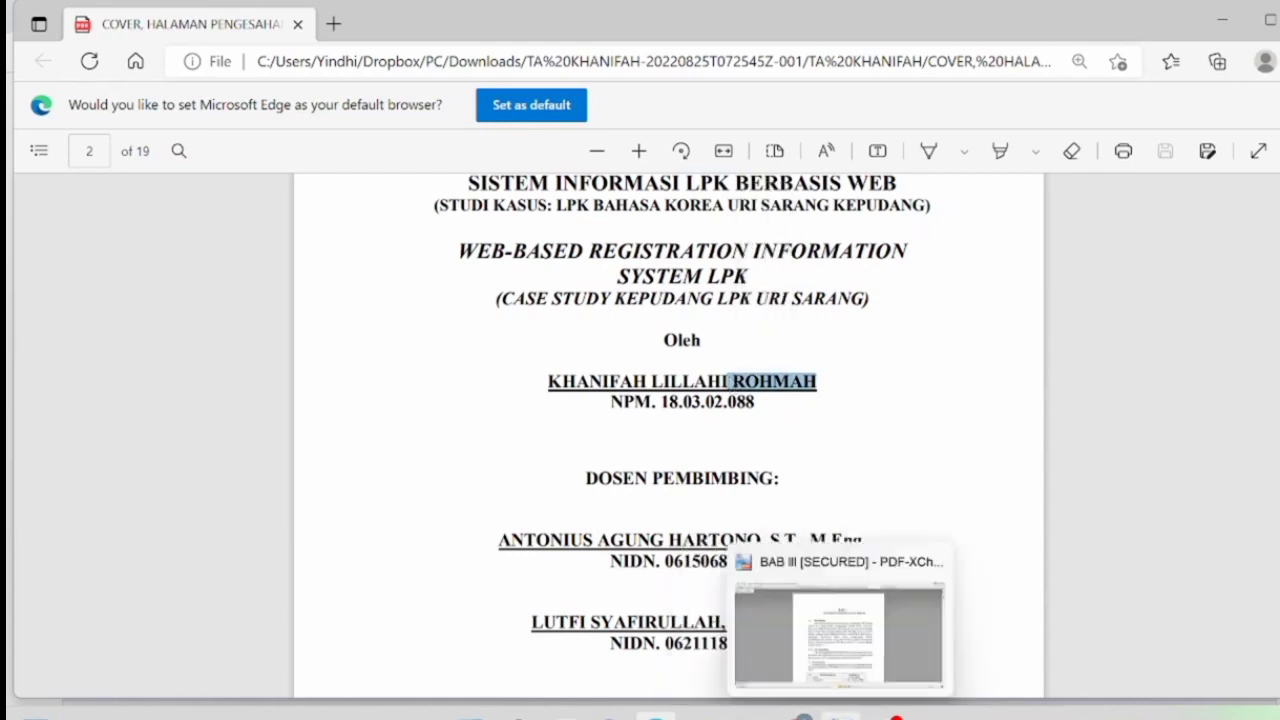
pyautogui.click(790, 712)
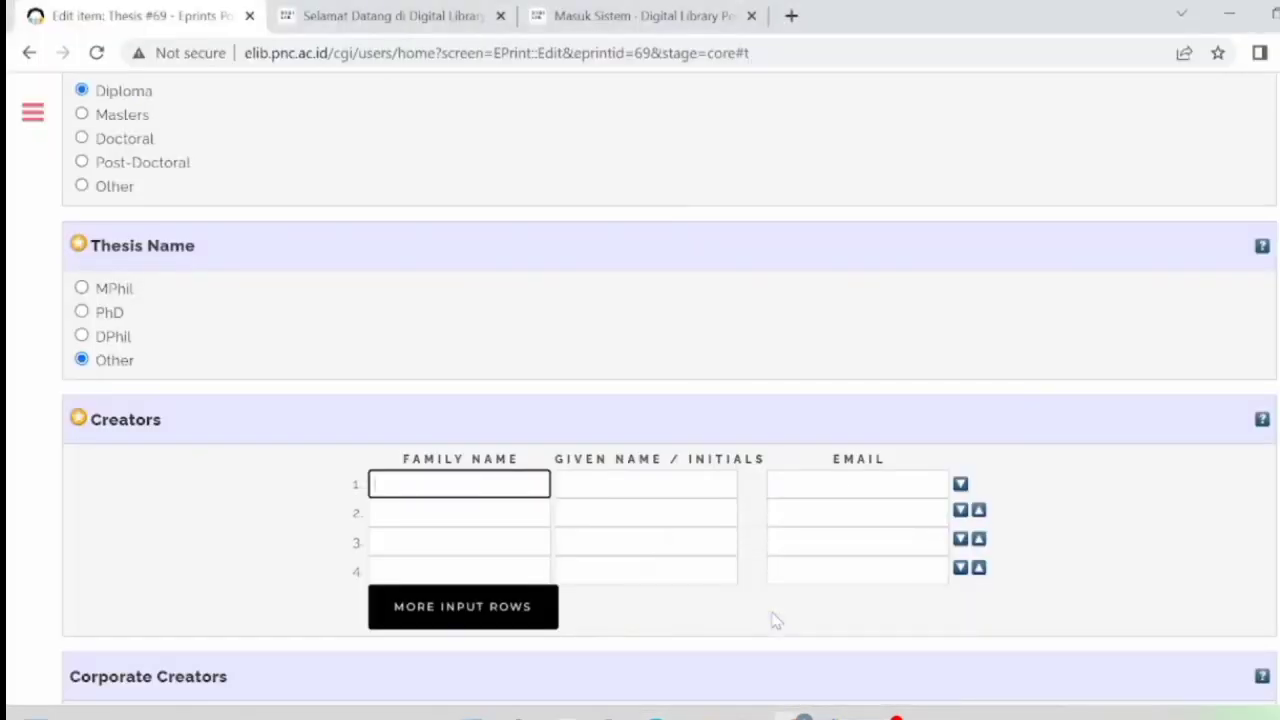
pyautogui.hotkey('ctrl', 'v')
# Copy the thesis author's given names from the PDF in Edge and paste them into the first creator's Given Name field in Chrome.
pyautogui.click(646, 484)
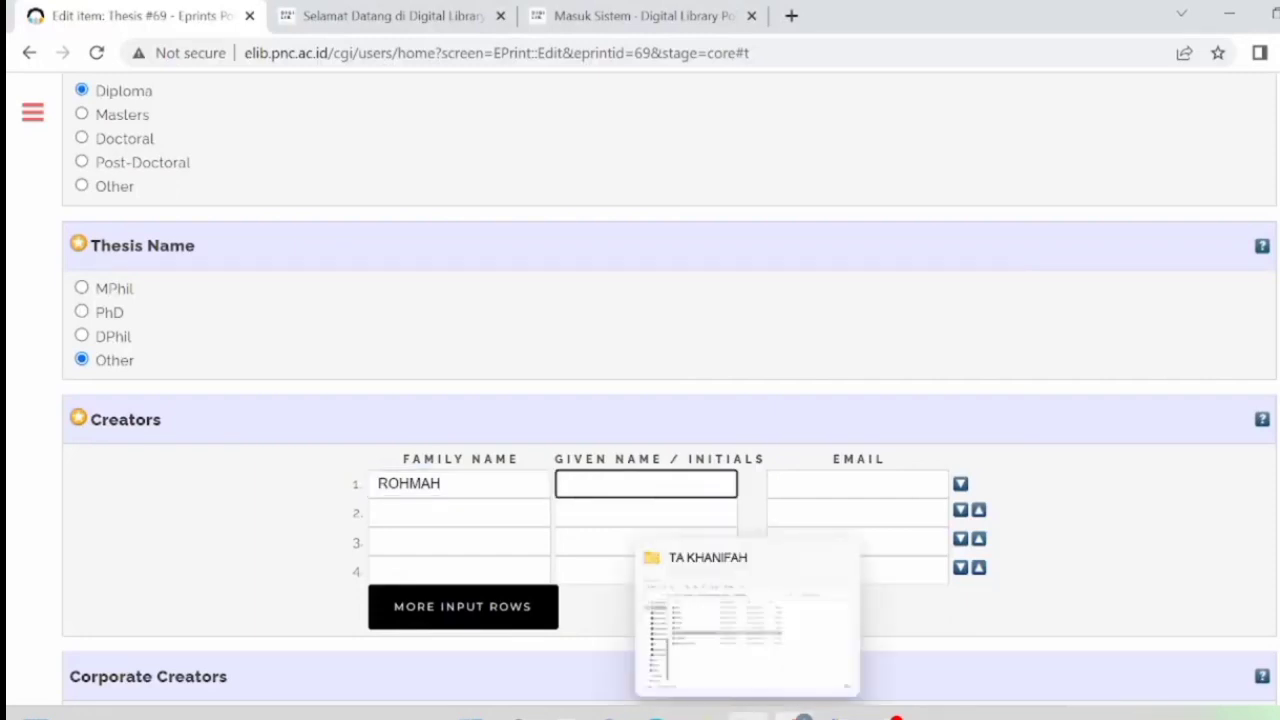
pyautogui.moveTo(845, 715)
pyautogui.moveTo(655, 715)
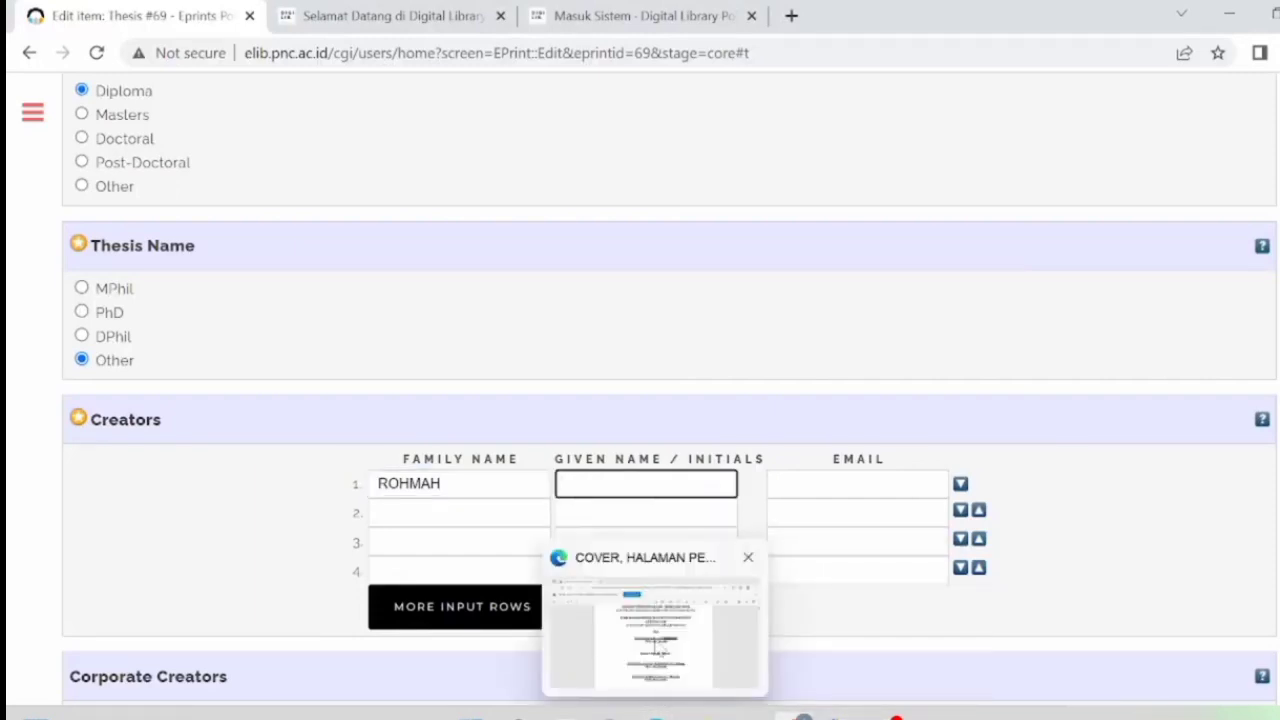
pyautogui.click(645, 630)
pyautogui.moveTo(548, 381); pyautogui.dragTo(728, 381)
pyautogui.hotkey('ctrl', 'c')
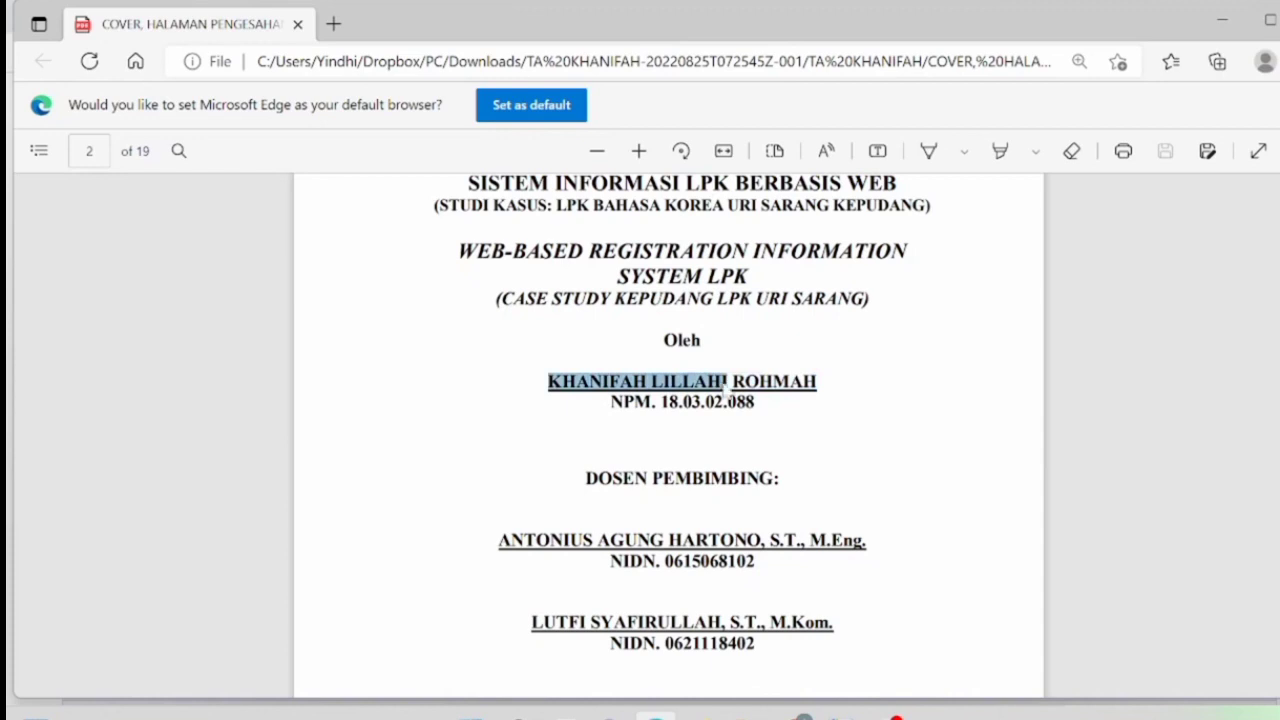
pyautogui.moveTo(816, 716)
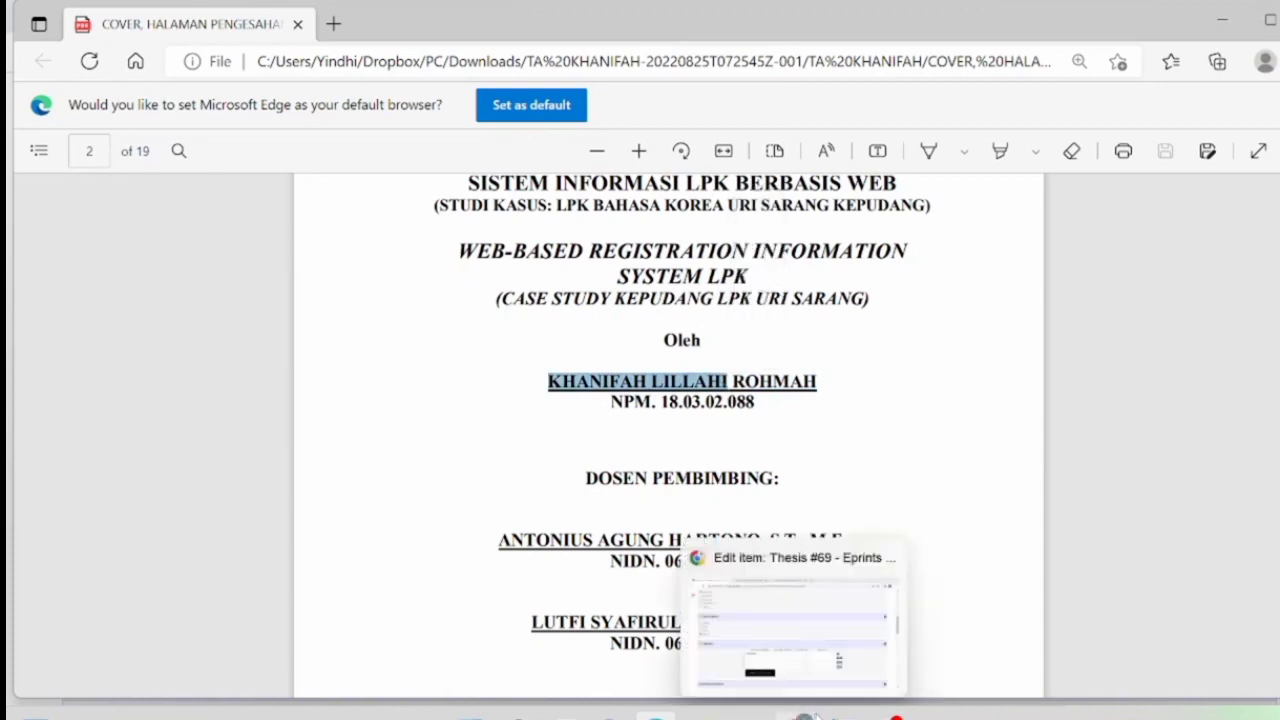
pyautogui.click(790, 640)
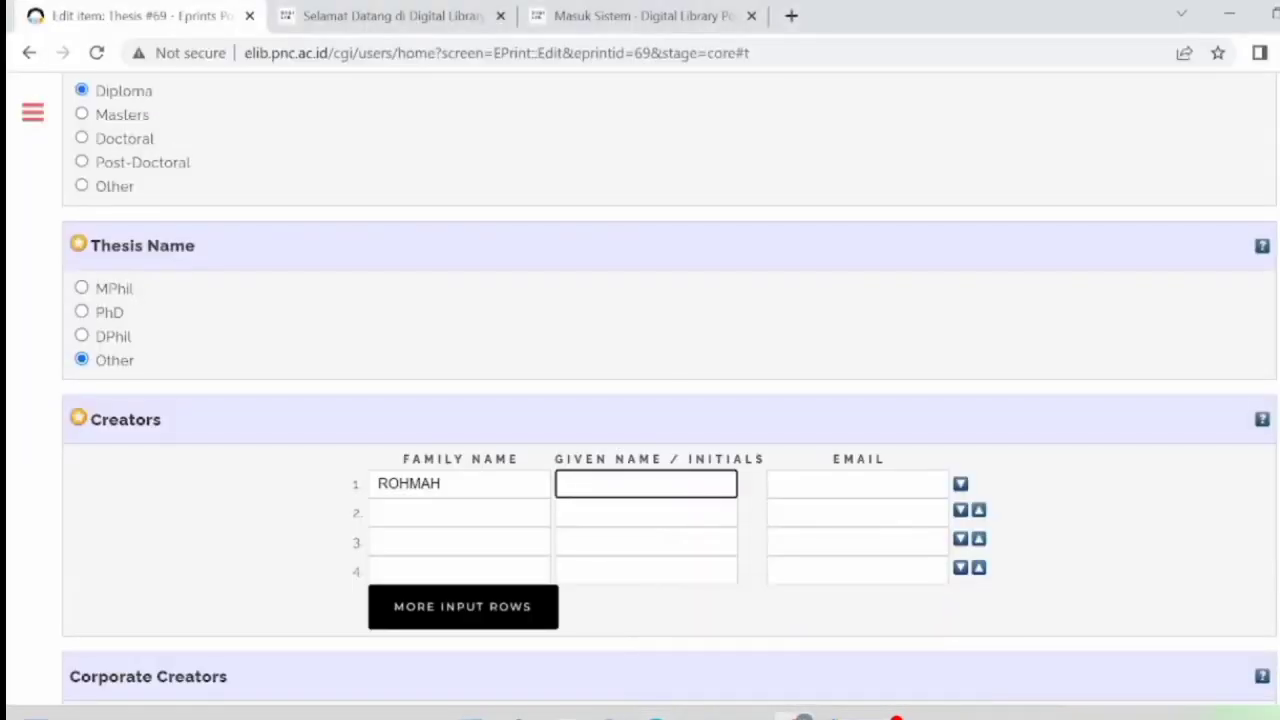
pyautogui.hotkey('ctrl', 'v')
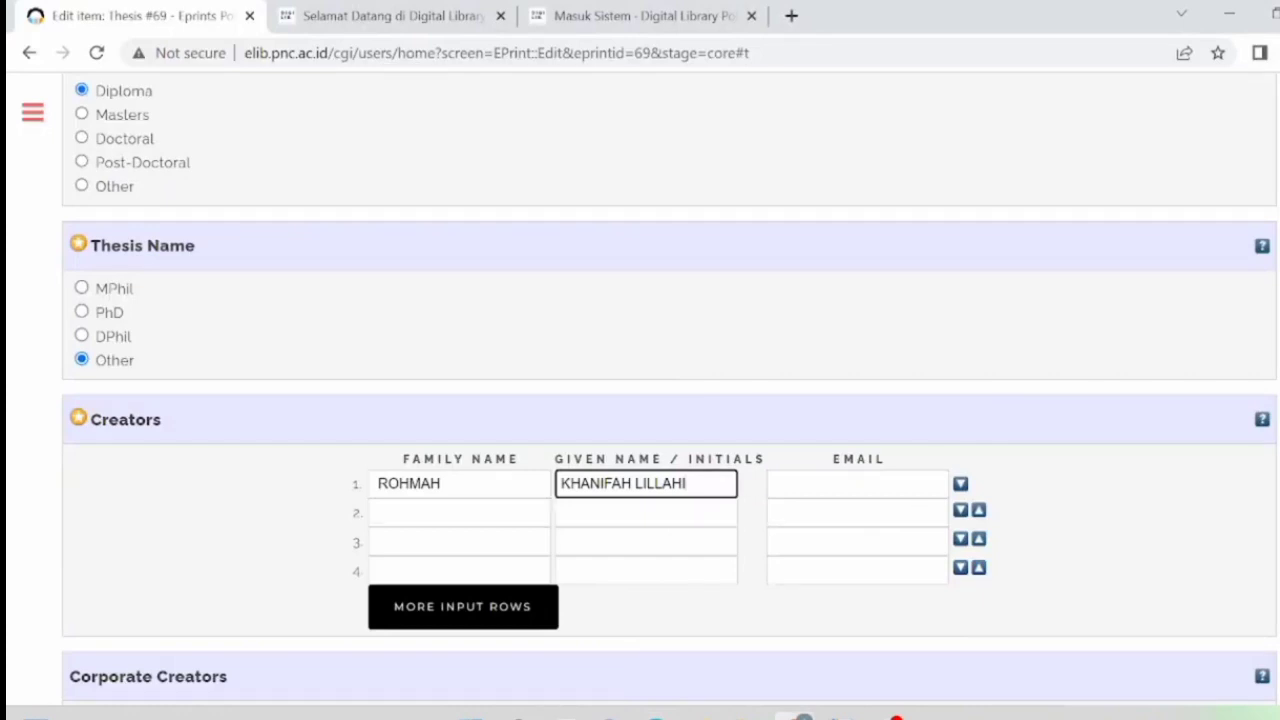
# Copy the first supervisor's family name from the PDF in Edge and paste it as the second creator's family name in Chrome.
pyautogui.click(459, 512)
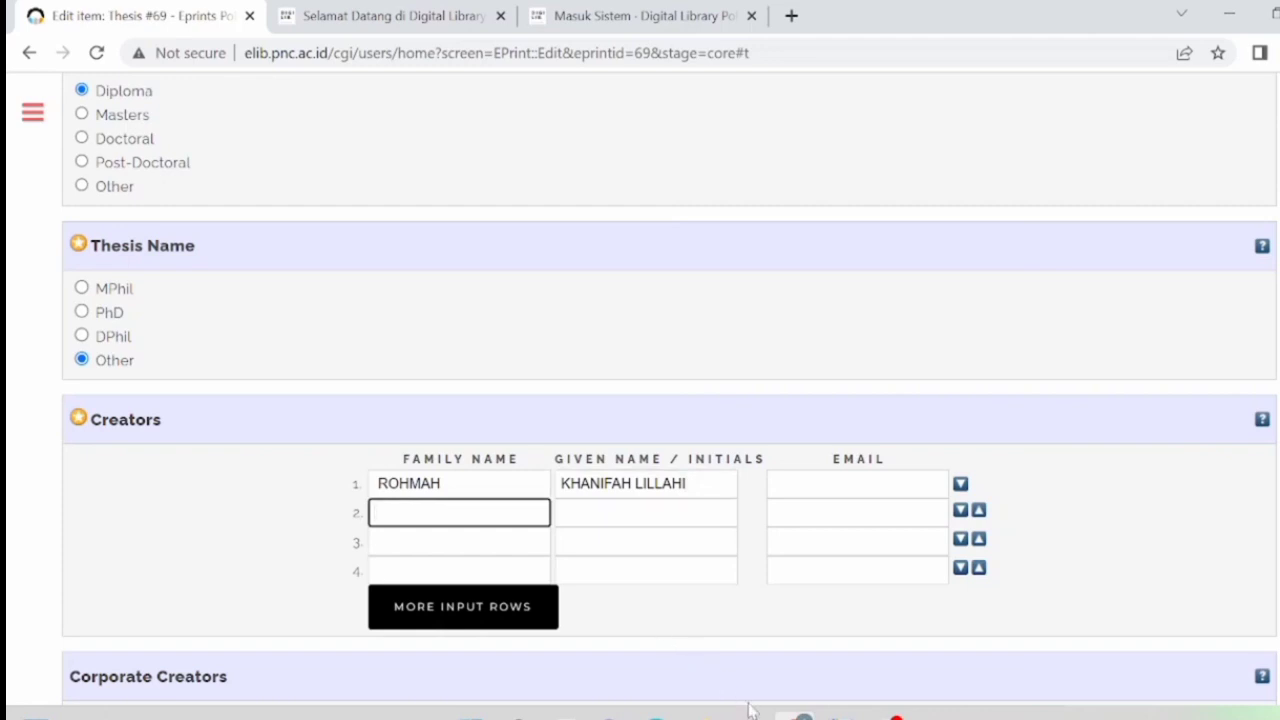
pyautogui.moveTo(655, 713)
pyautogui.click(665, 680)
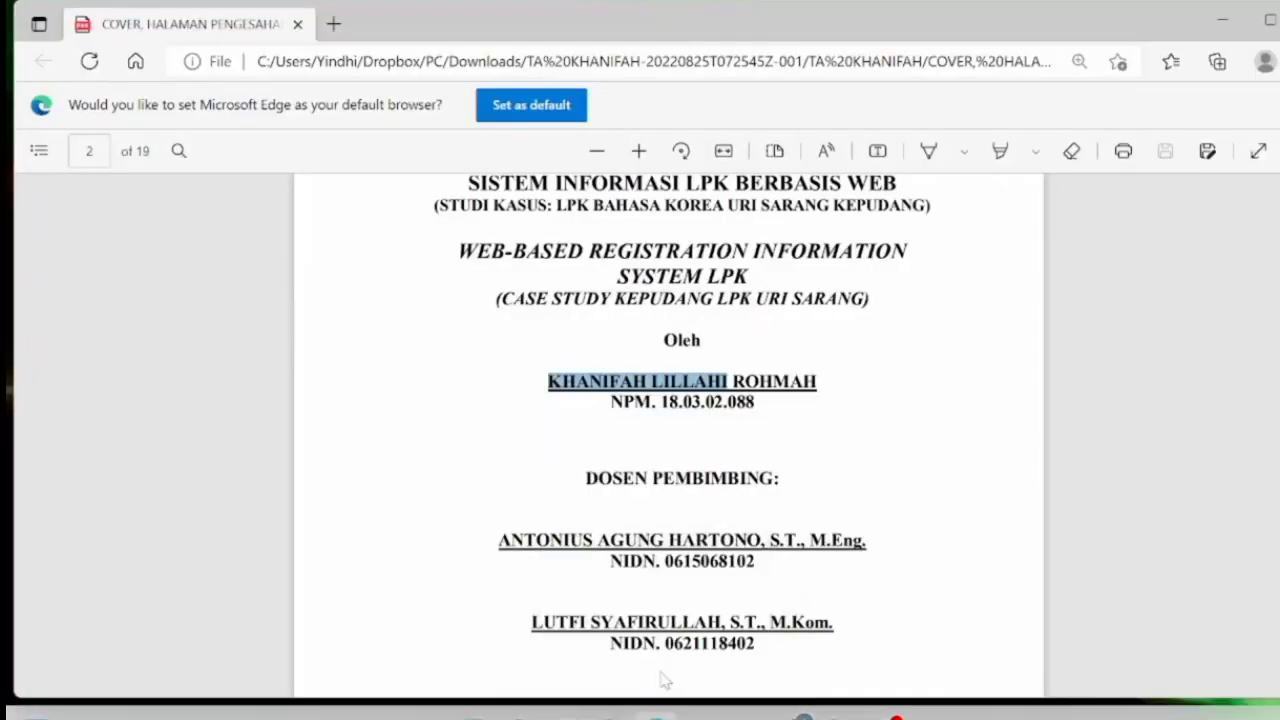
pyautogui.scroll(-2, 808, 458)
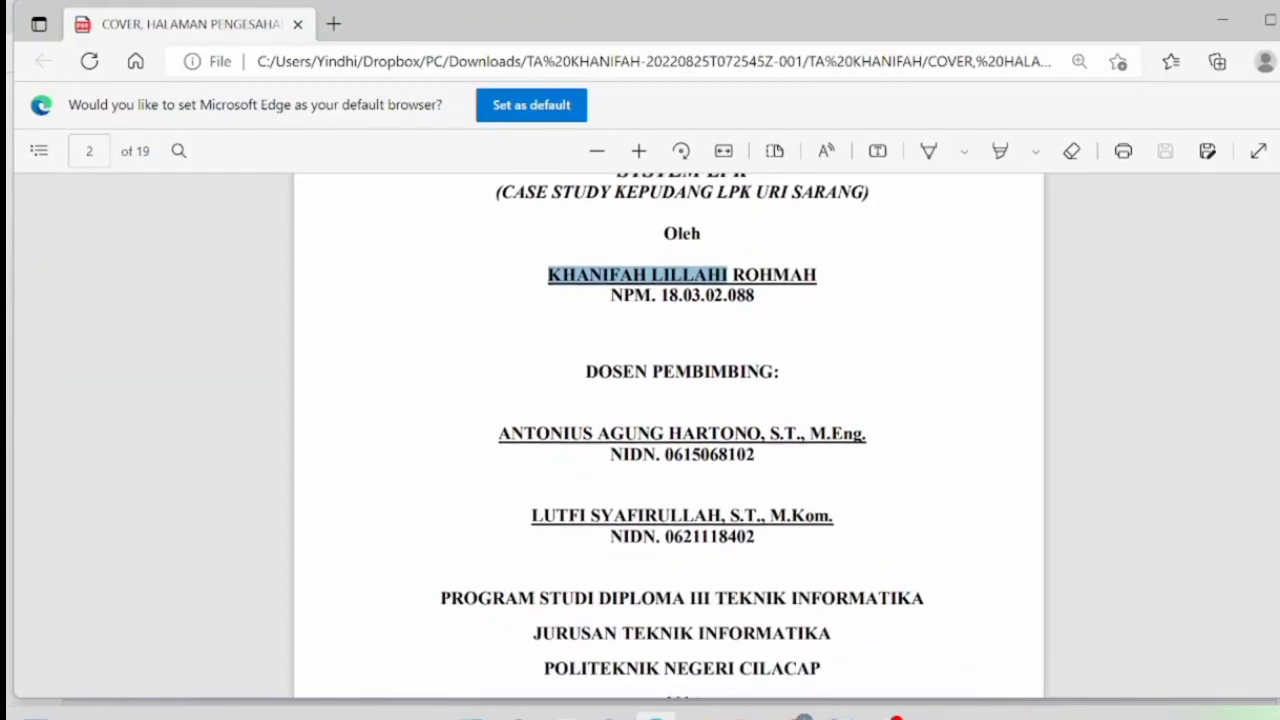
pyautogui.moveTo(766, 433); pyautogui.dragTo(664, 433)
pyautogui.hotkey('ctrl', 'c')
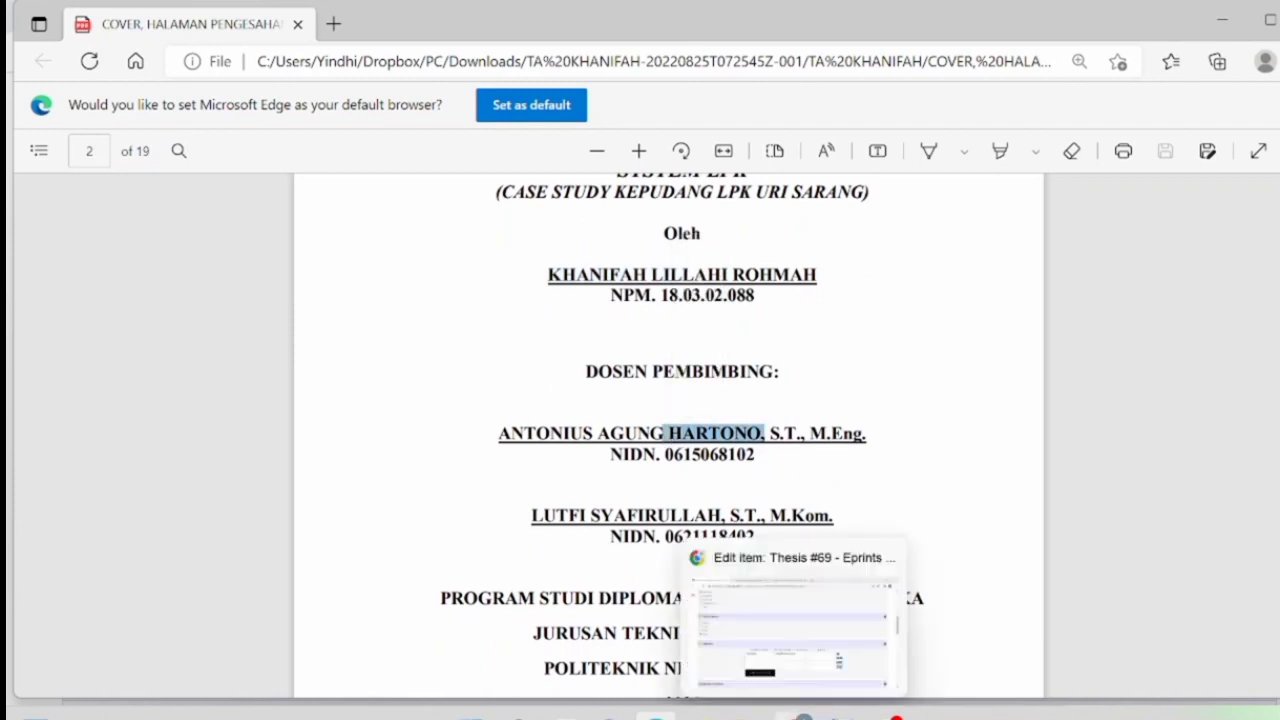
pyautogui.click(865, 625)
pyautogui.hotkey('ctrl', 'v')
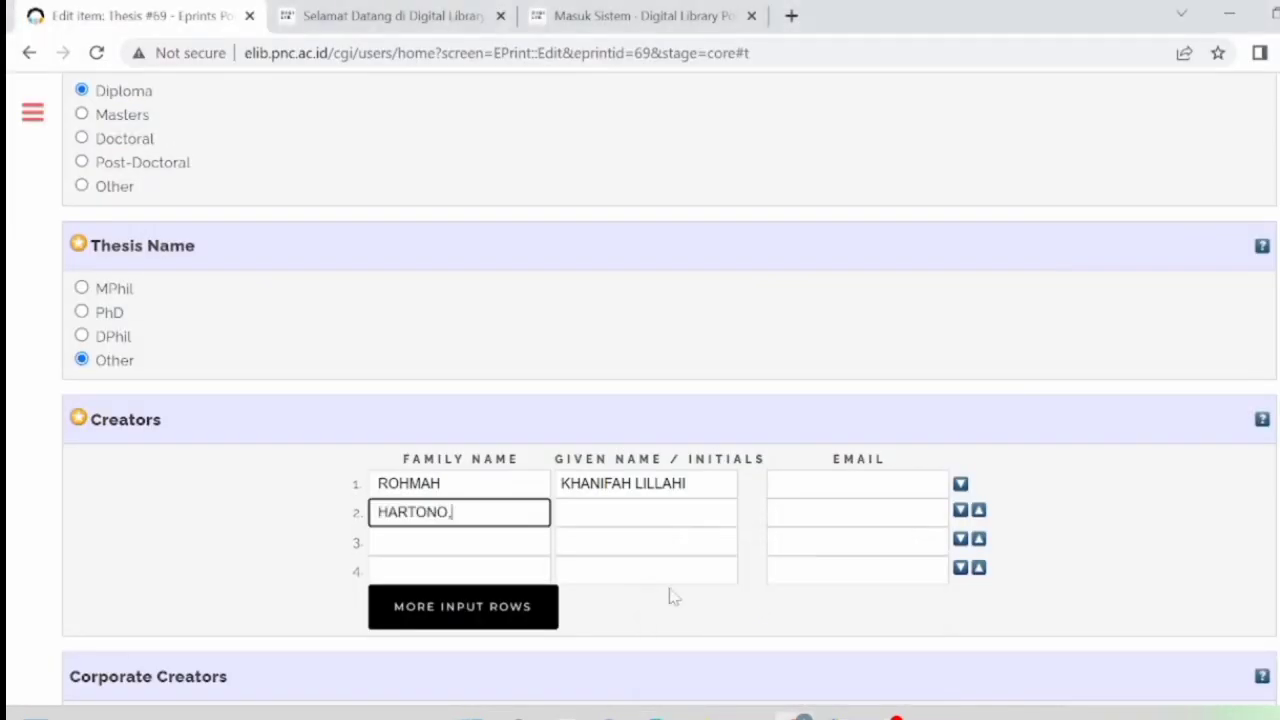
# Copy the first supervisor's given names from the PDF in Edge and paste them as the second creator's given name in Chrome.
pyautogui.click(645, 512)
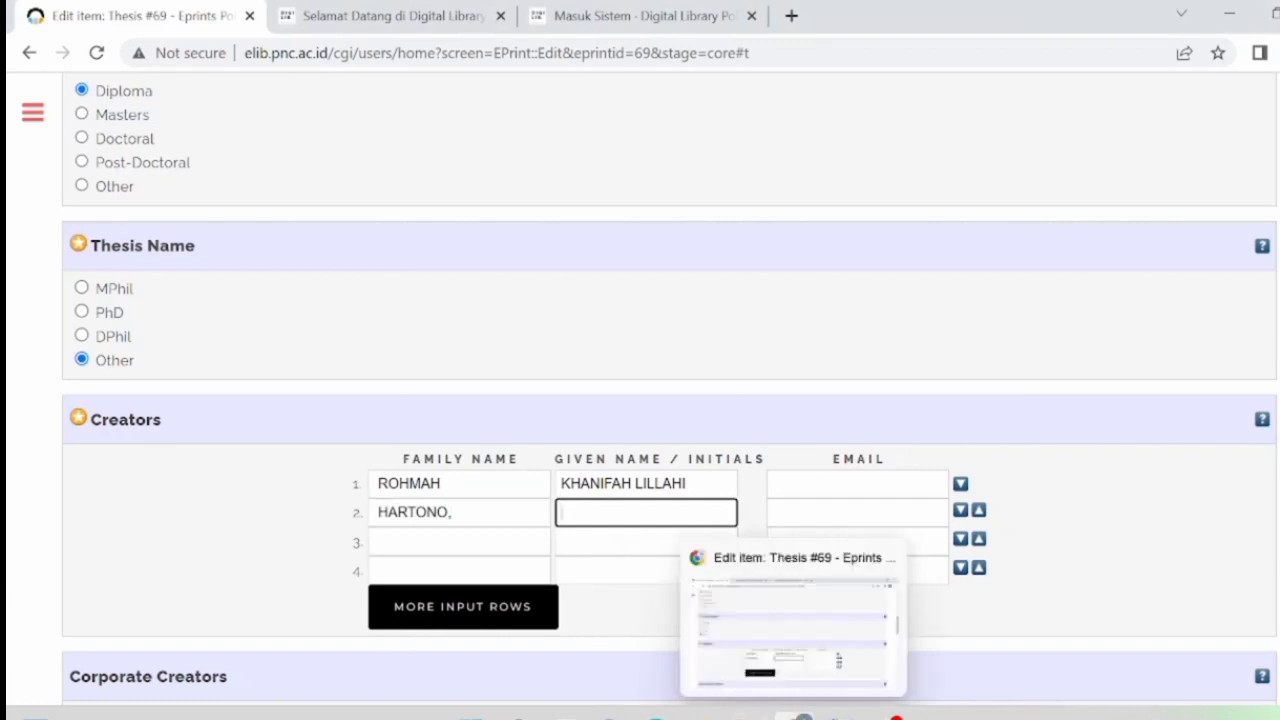
pyautogui.moveTo(655, 716)
pyautogui.click(655, 630)
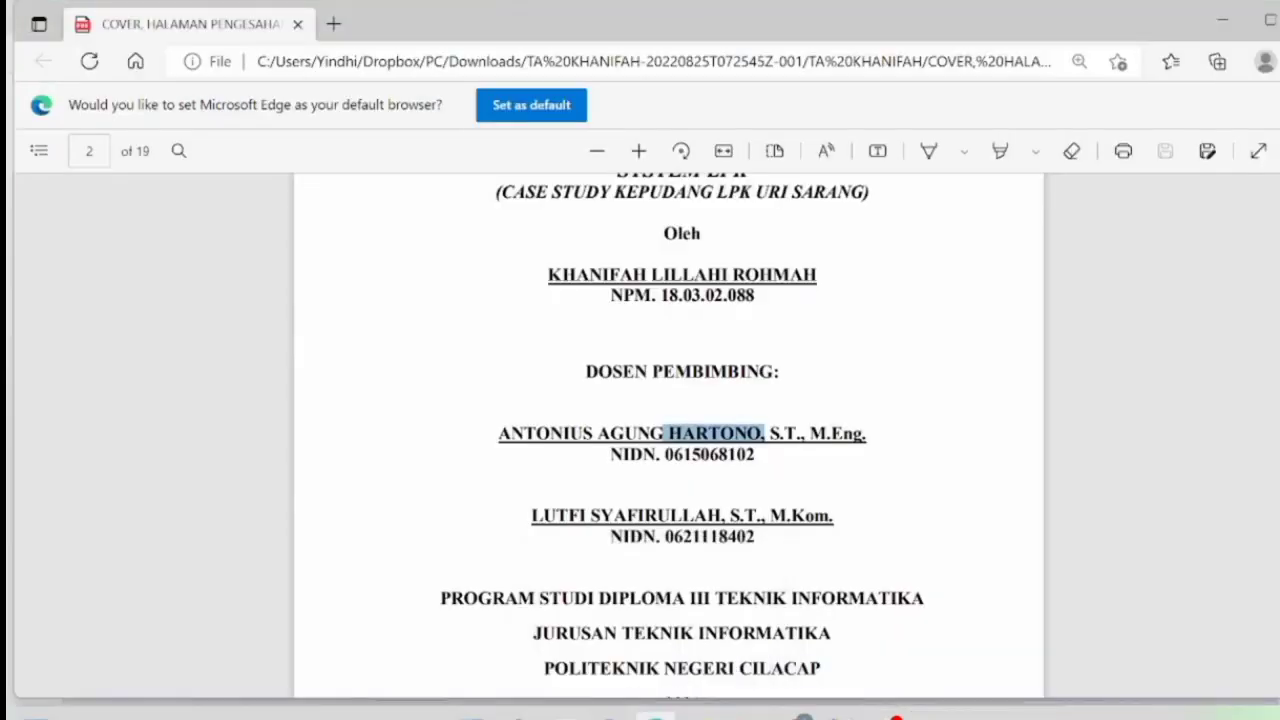
pyautogui.moveTo(498, 433); pyautogui.dragTo(663, 433)
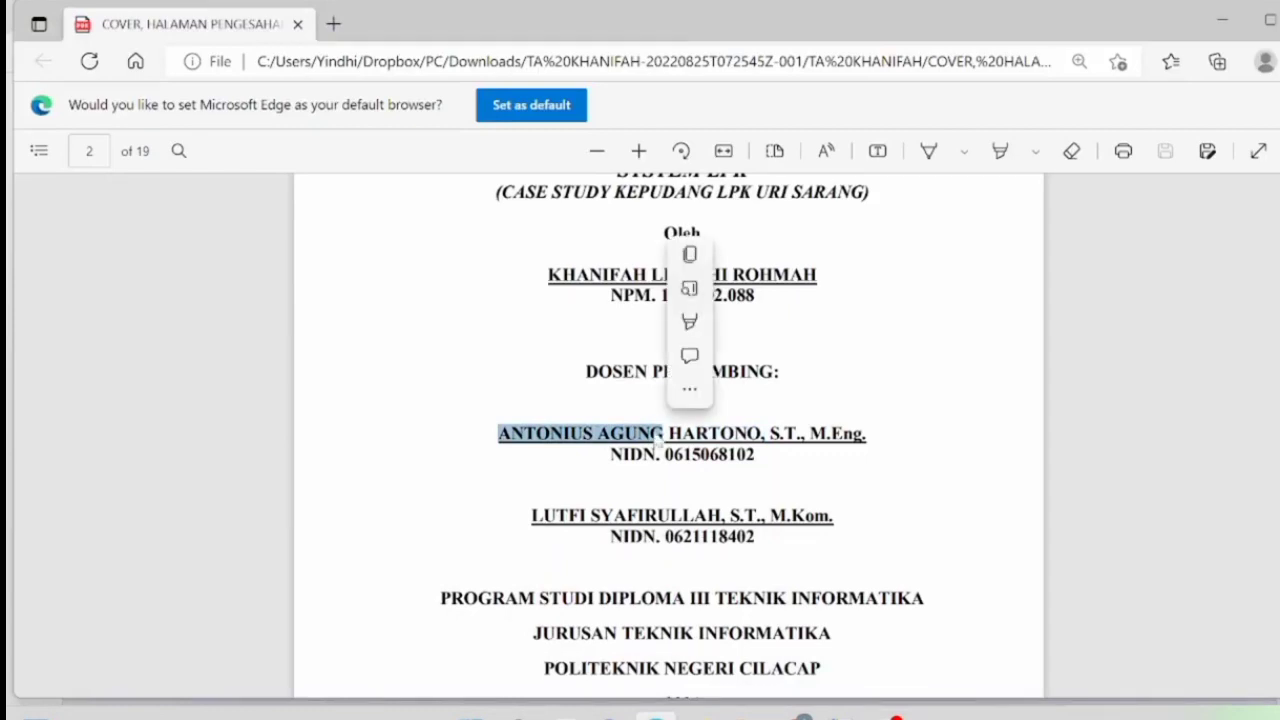
pyautogui.hotkey('ctrl', 'c')
pyautogui.moveTo(782, 706)
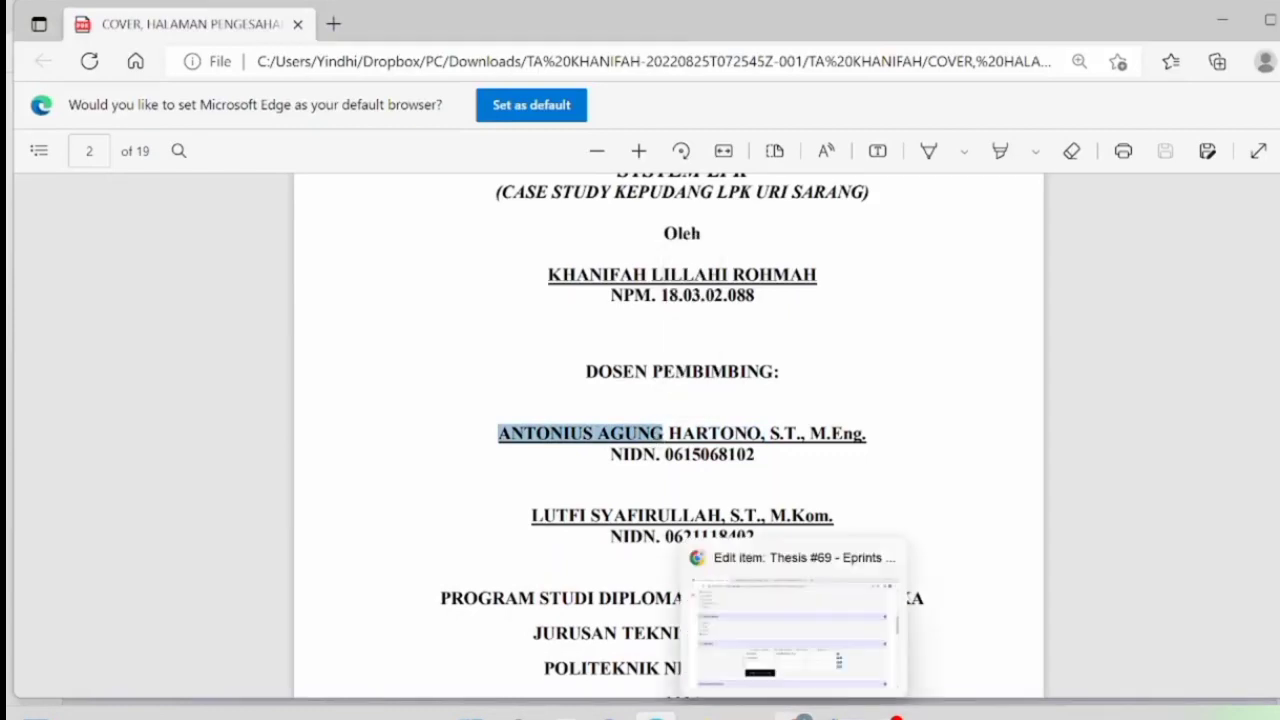
pyautogui.click(784, 678)
pyautogui.hotkey('ctrl', 'v')
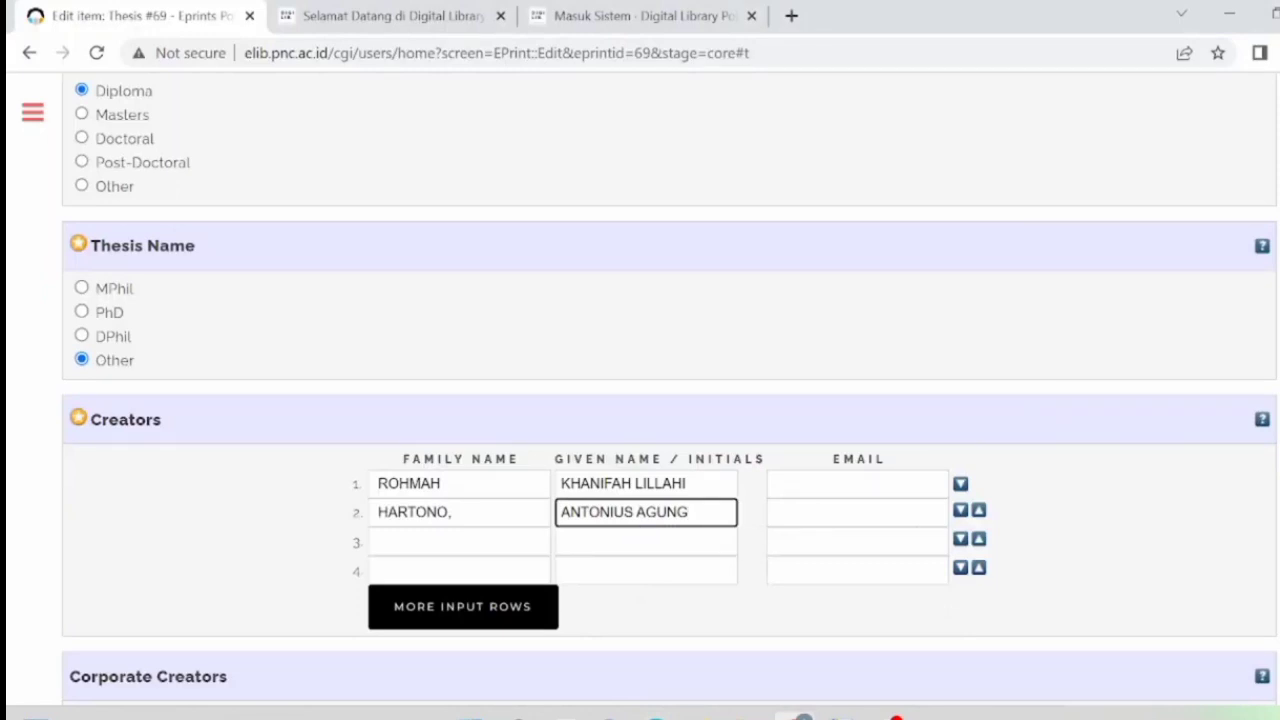
# Copy the second supervisor's family name, without academic titles, from the PDF in Edge into the third creator's Family Name field in Chrome.
pyautogui.click(459, 541)
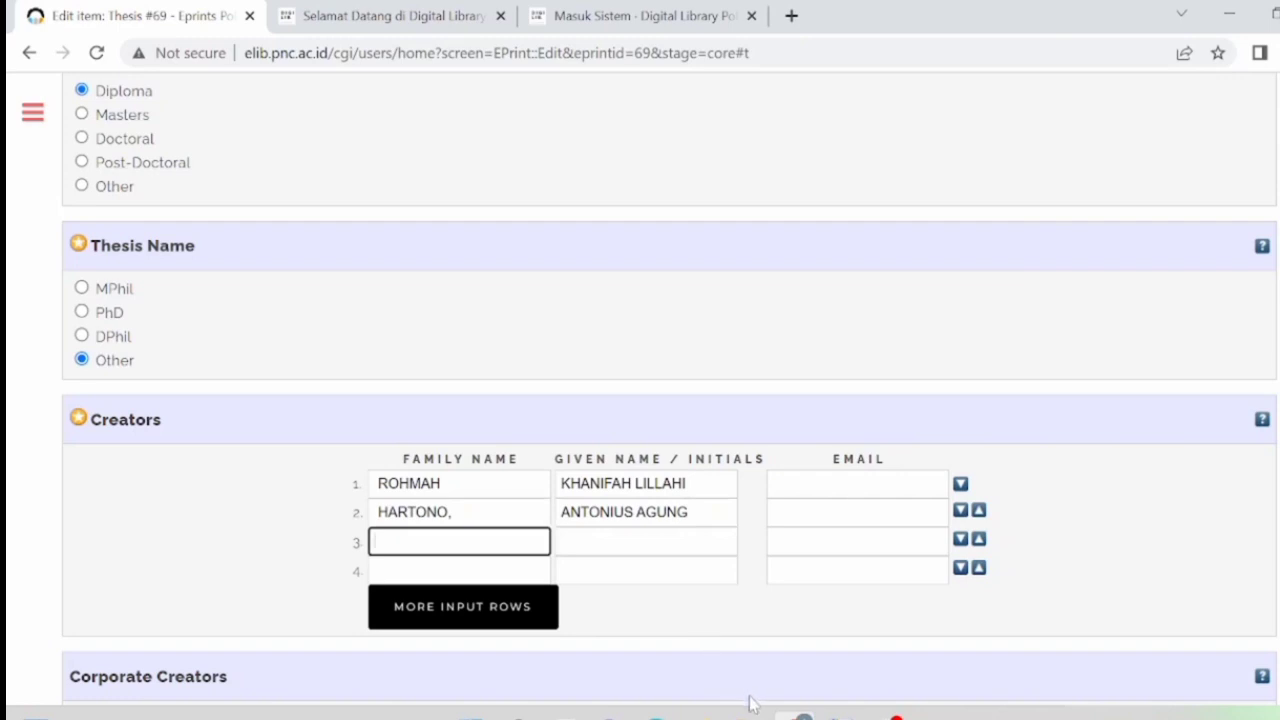
pyautogui.click(656, 716)
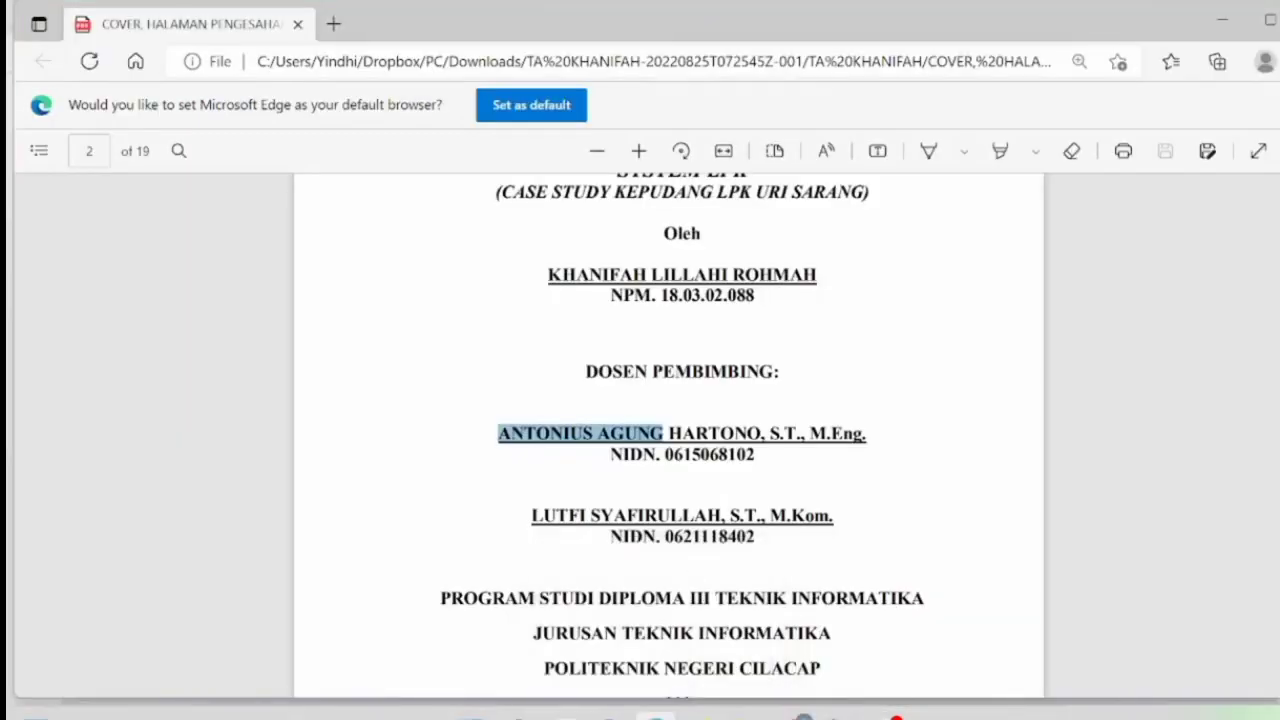
pyautogui.scroll(-1, 668, 435)
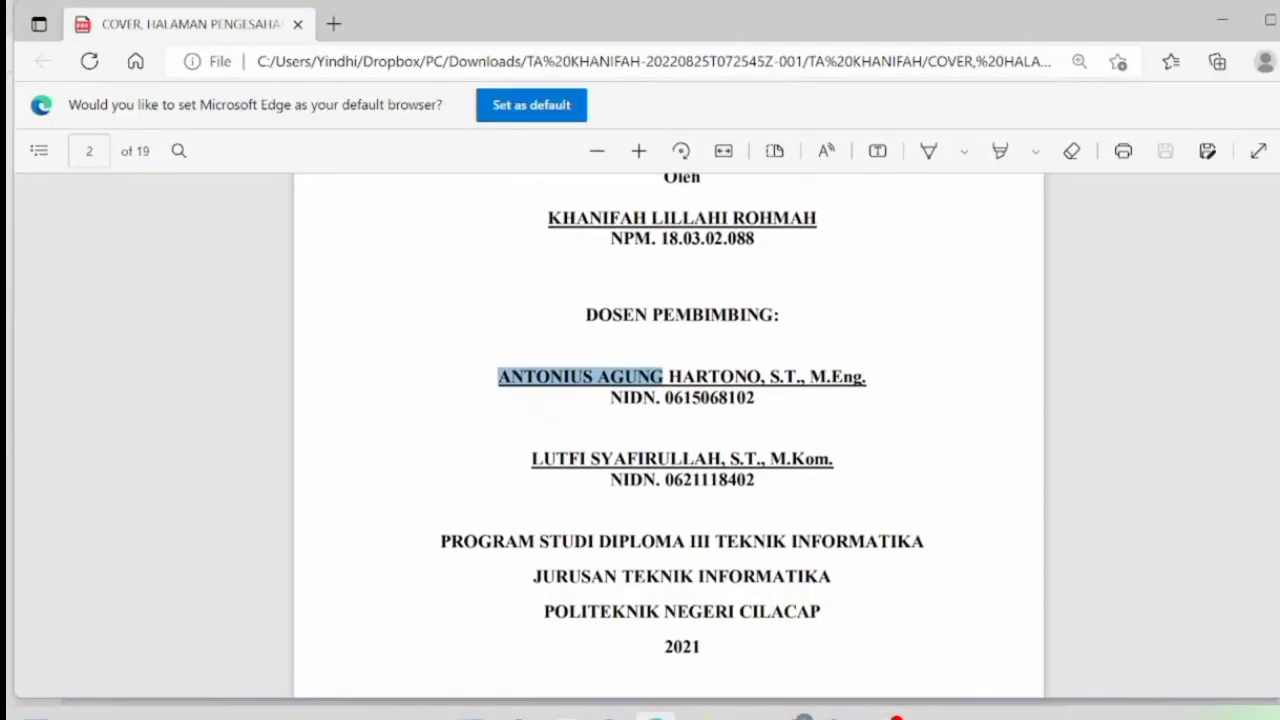
pyautogui.moveTo(721, 458); pyautogui.dragTo(590, 458)
pyautogui.hotkey('ctrl', 'c')
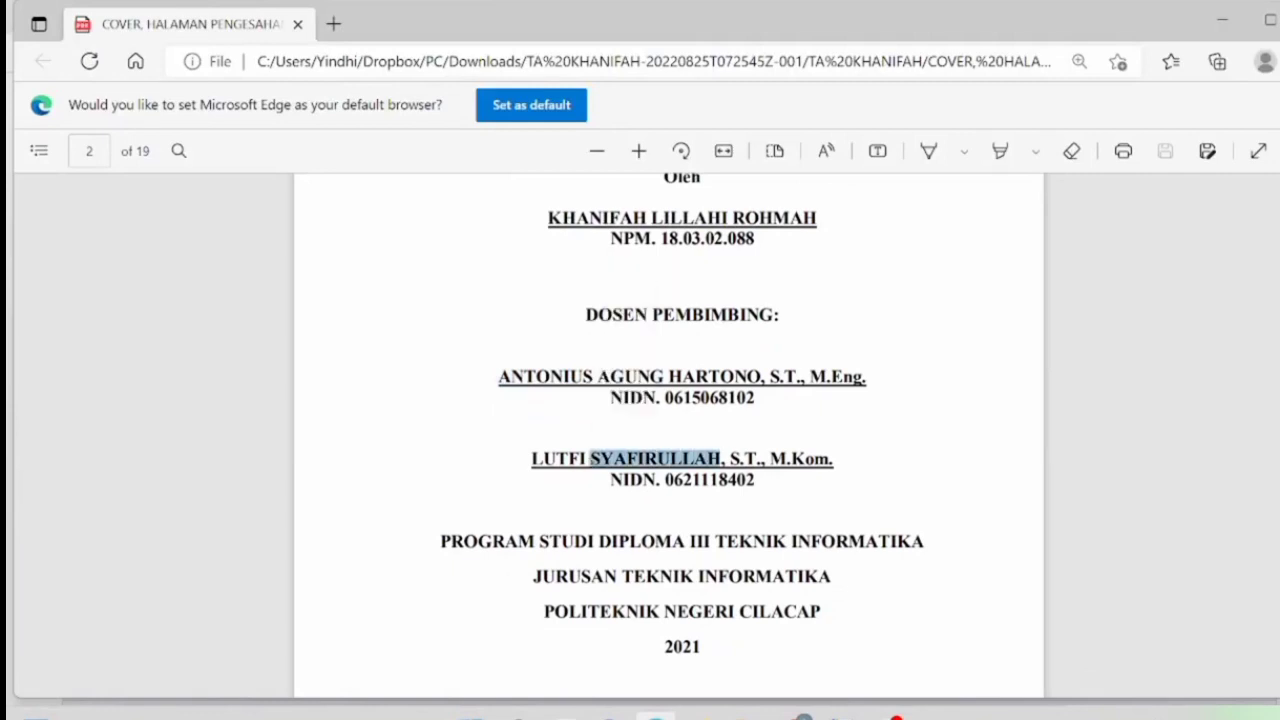
pyautogui.moveTo(790, 714)
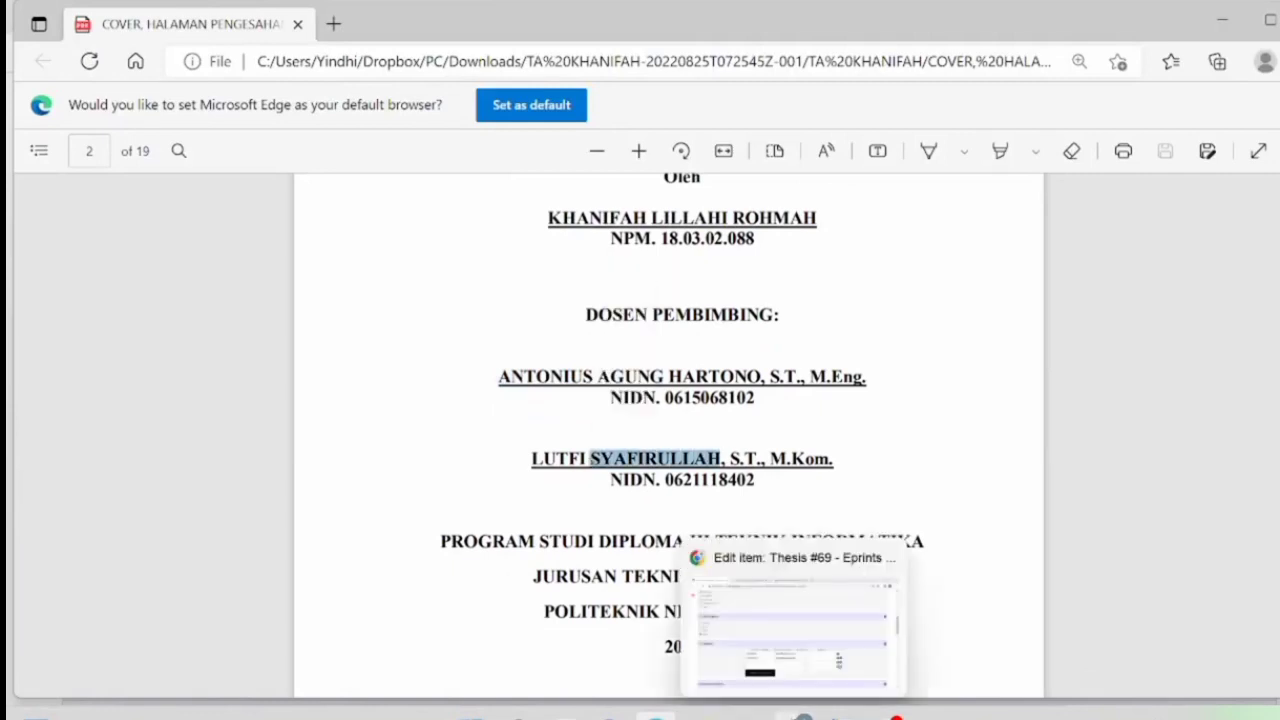
pyautogui.click(768, 622)
pyautogui.hotkey('ctrl', 'v')
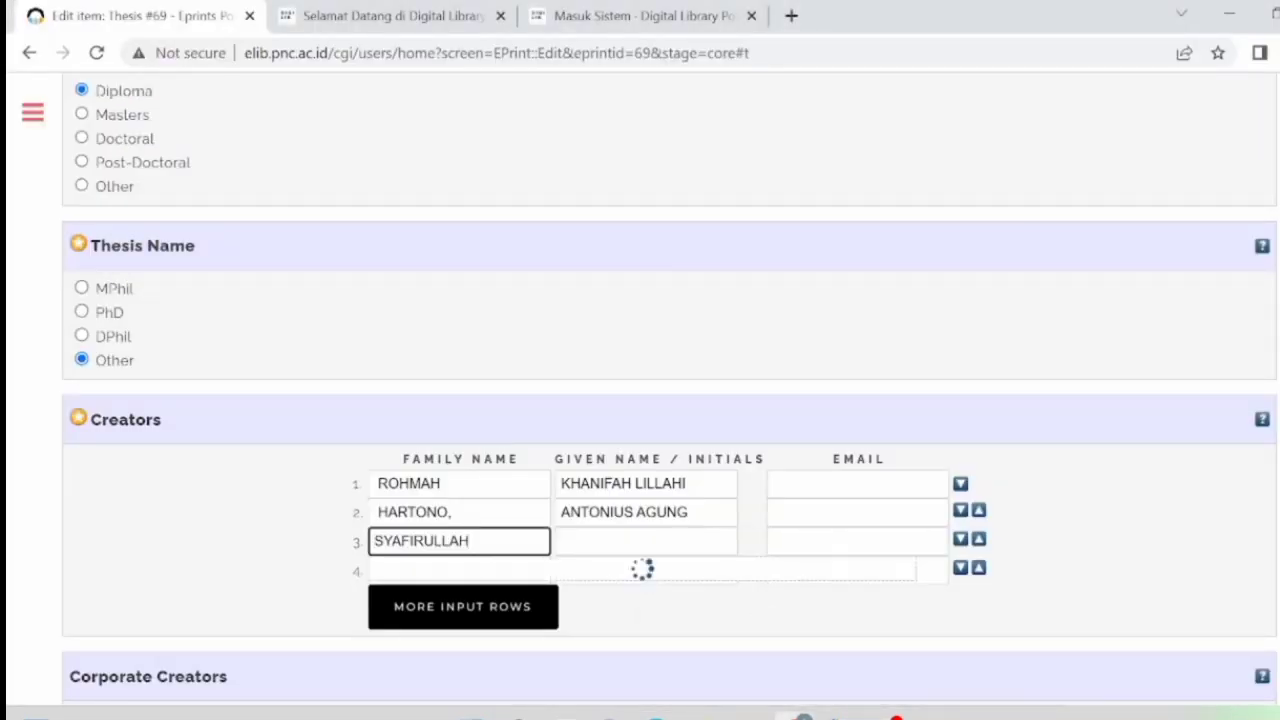
# Copy the second supervisor's given name from the PDF in Edge and paste it as the third creator's given name in Chrome.
pyautogui.moveTo(655, 716)
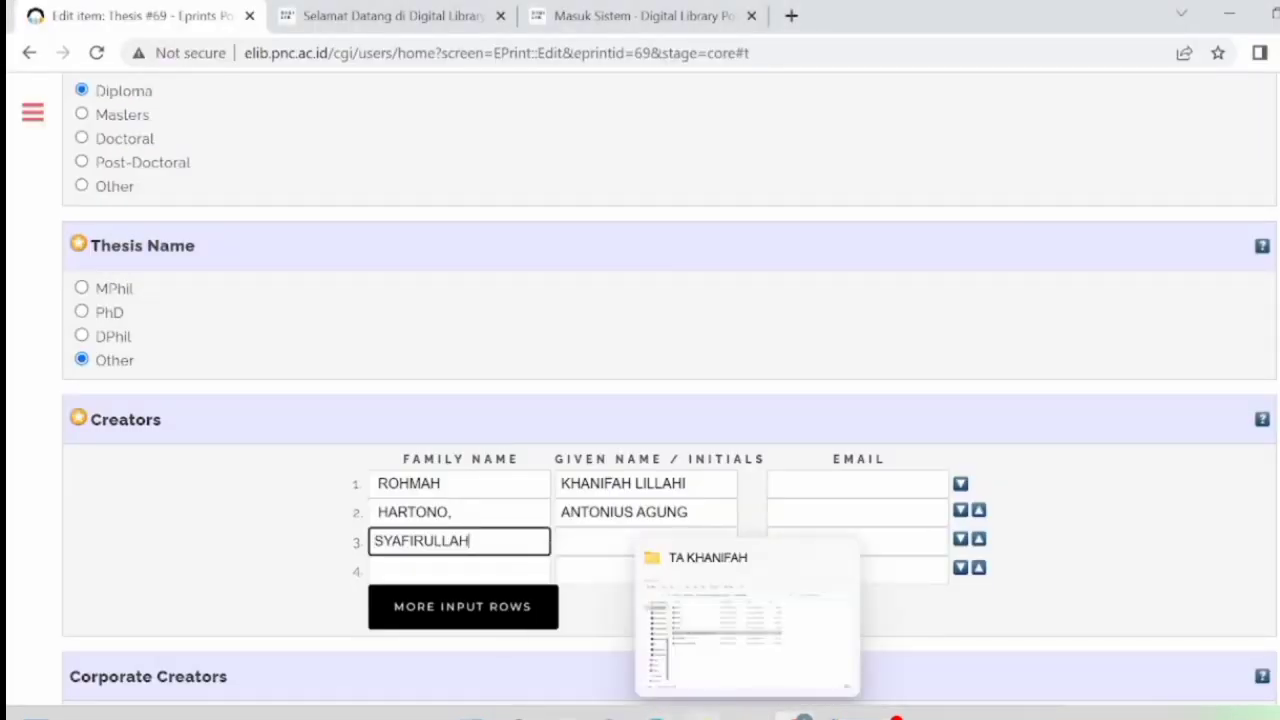
pyautogui.click(655, 625)
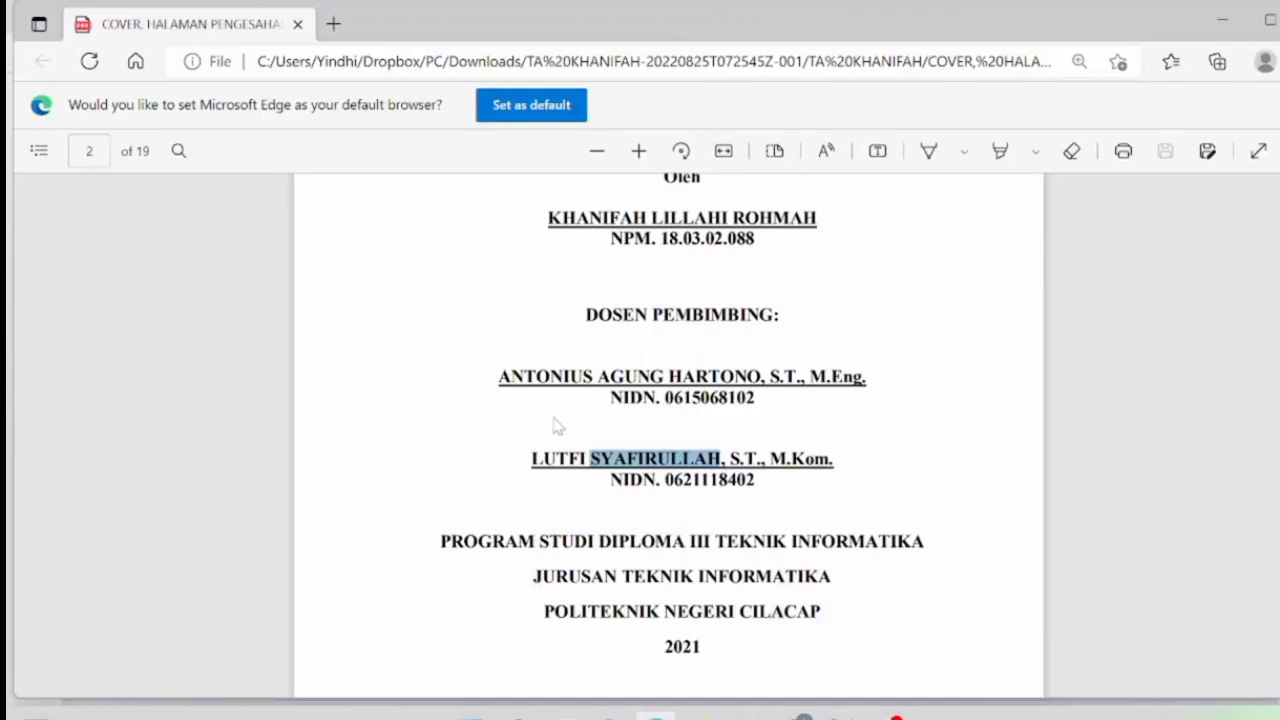
pyautogui.moveTo(531, 458); pyautogui.dragTo(586, 458)
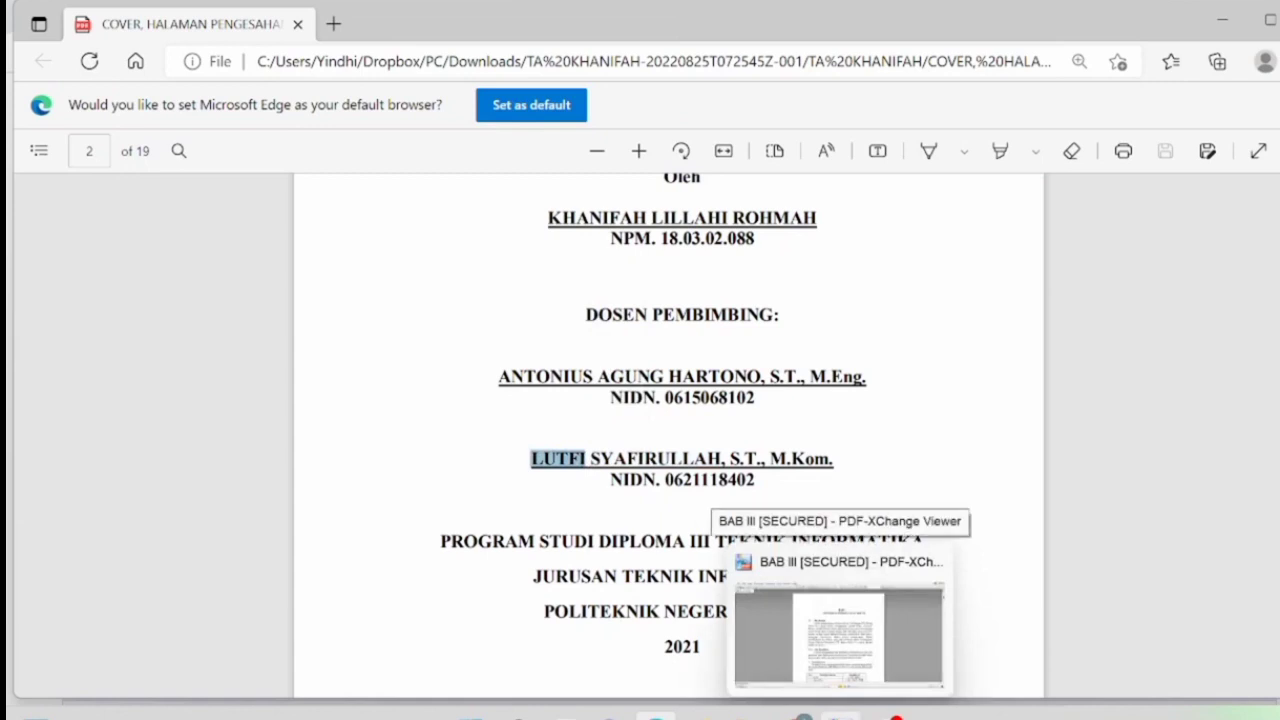
pyautogui.moveTo(797, 716)
pyautogui.click(778, 668)
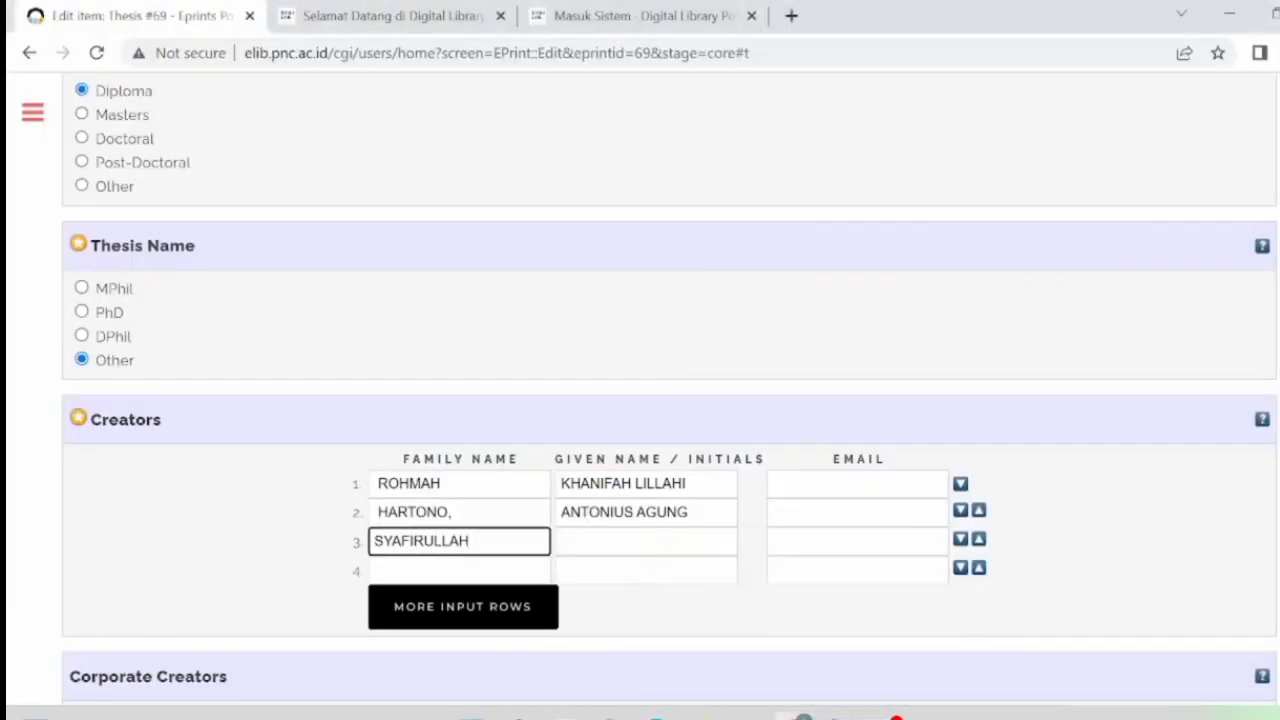
pyautogui.press('Tab')
pyautogui.hotkey('ctrl', 'v')
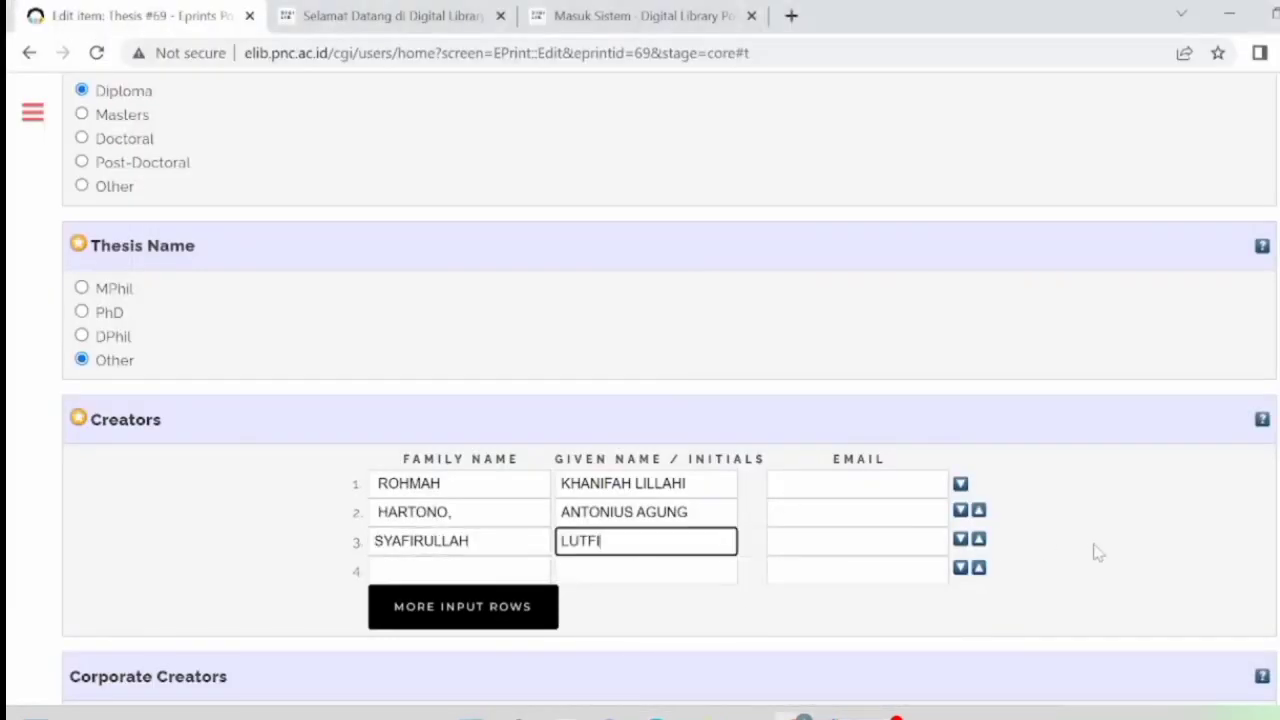
# Set the contribution type of the first row under Contributors to Author.
pyautogui.scroll(-3, 1097, 552)
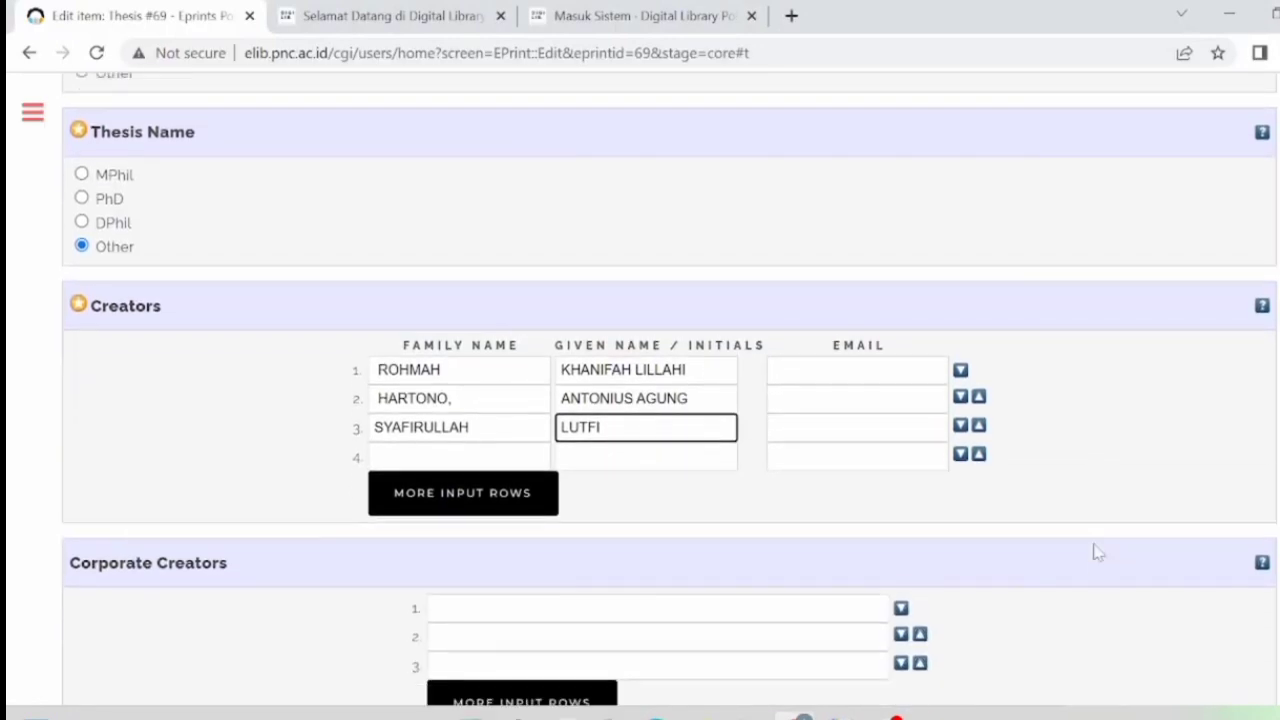
pyautogui.scroll(-1, 1097, 552)
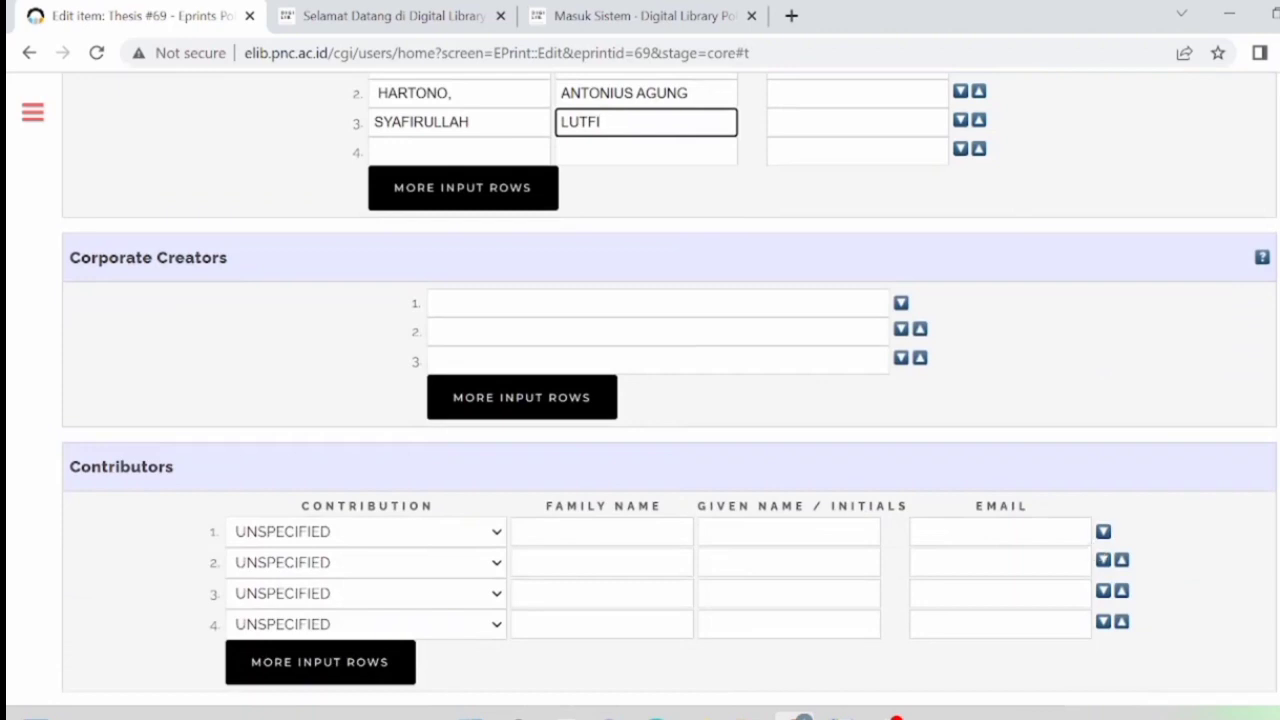
pyautogui.click(494, 536)
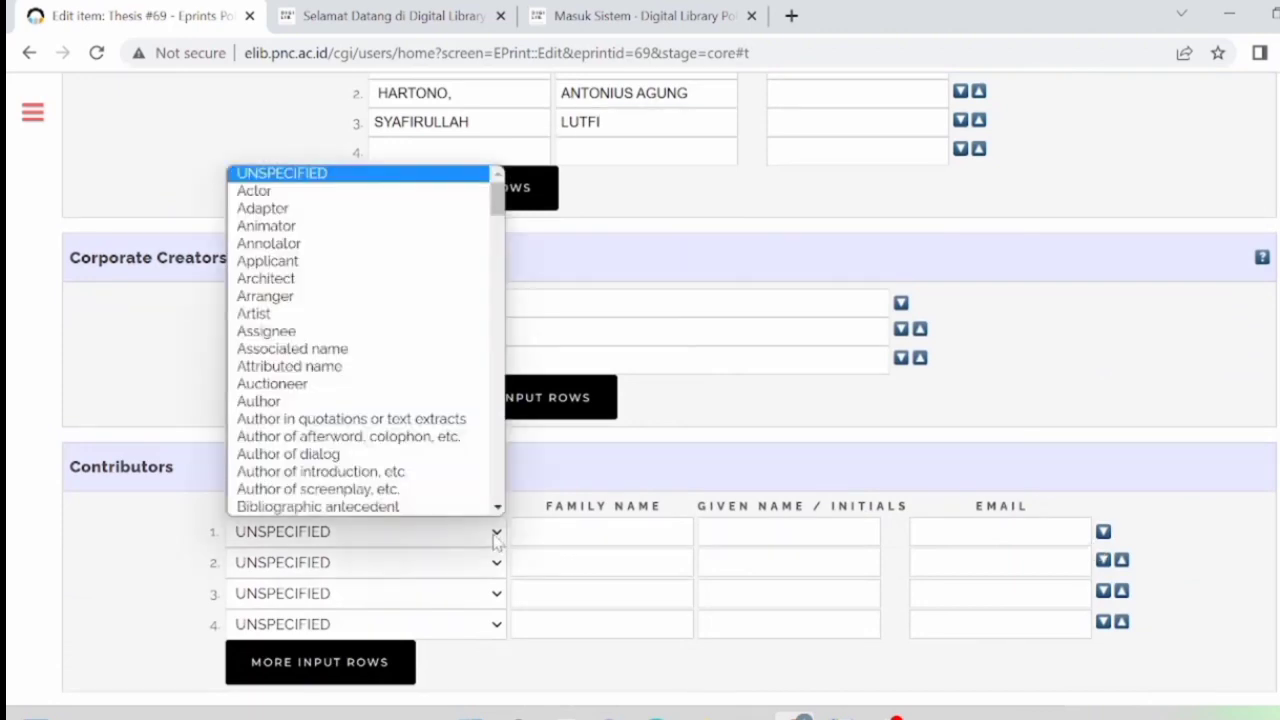
pyautogui.click(361, 403)
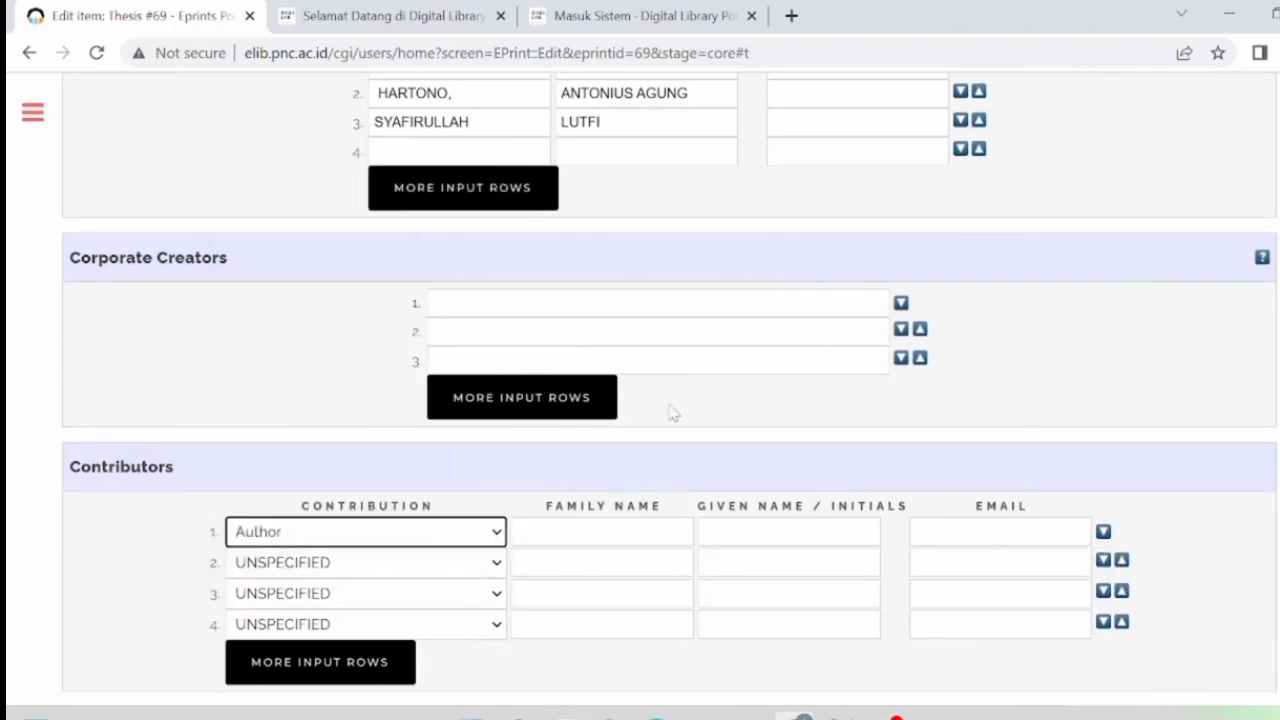
pyautogui.scroll(1, 674, 410)
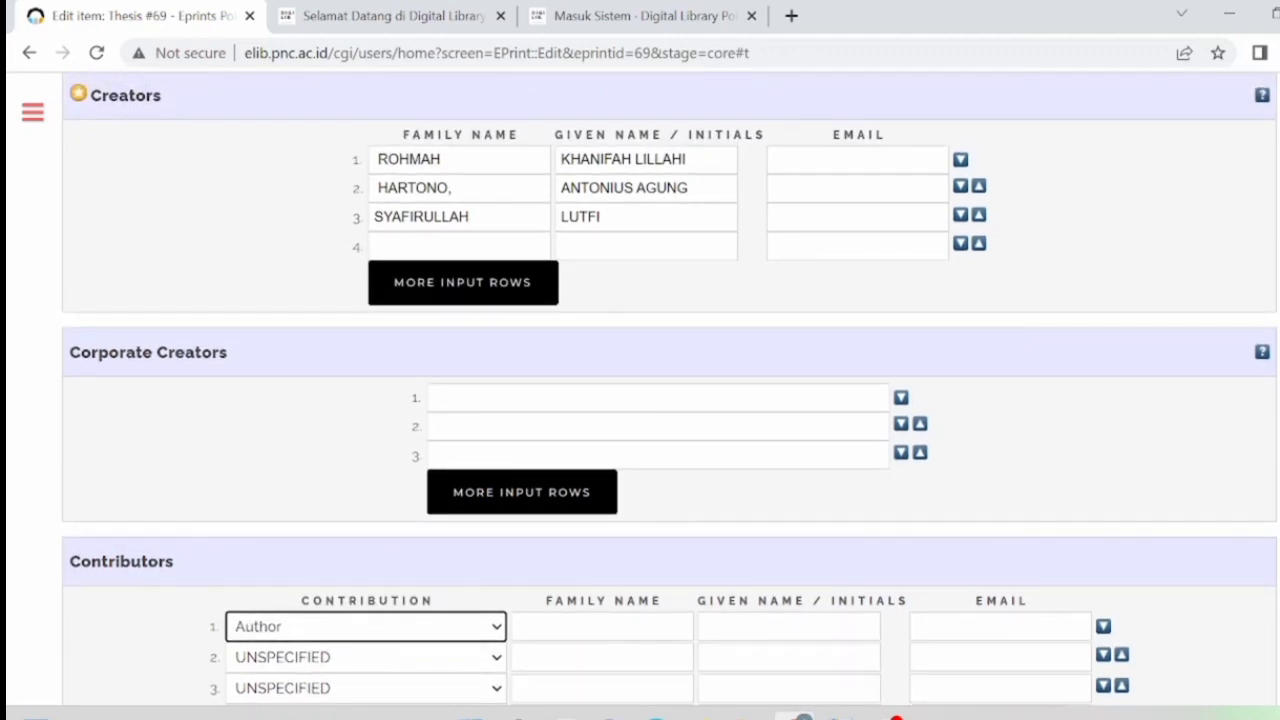
# Copy the first creator's family name and given names into the matching fields of the first Contributors row.
pyautogui.doubleClick(408, 159)
pyautogui.hotkey('ctrl', 'c')
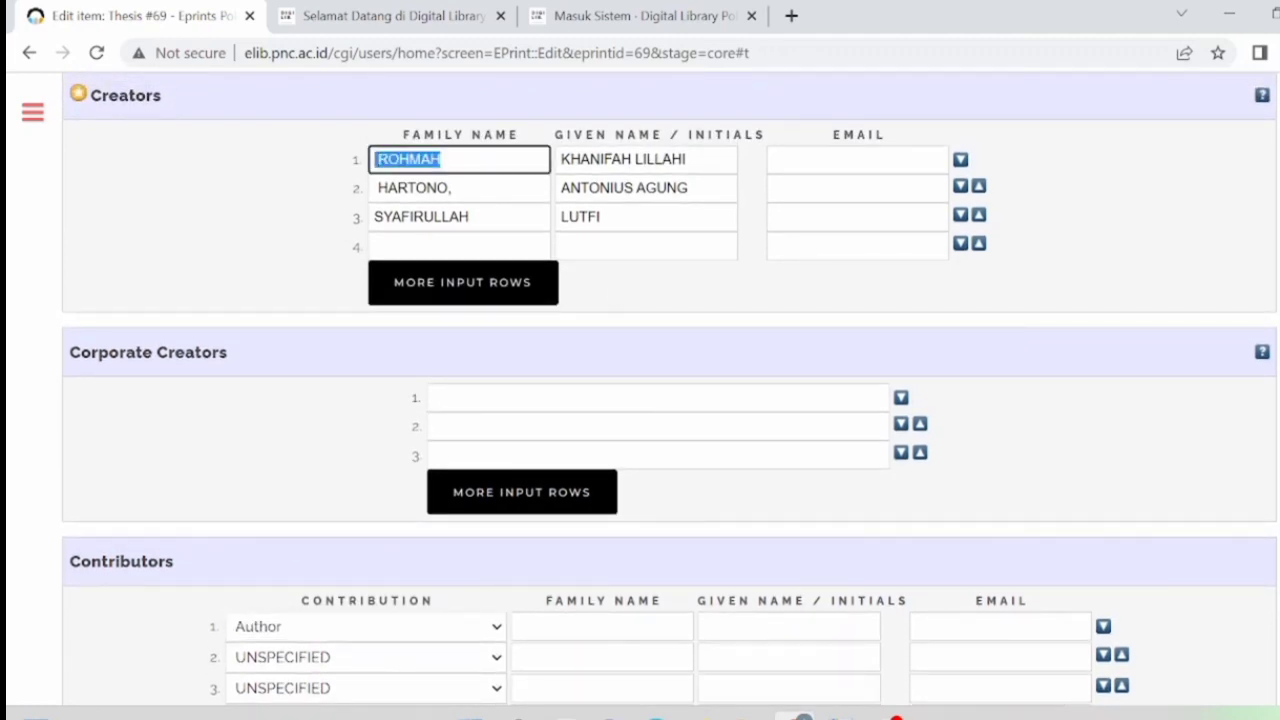
pyautogui.click(601, 626)
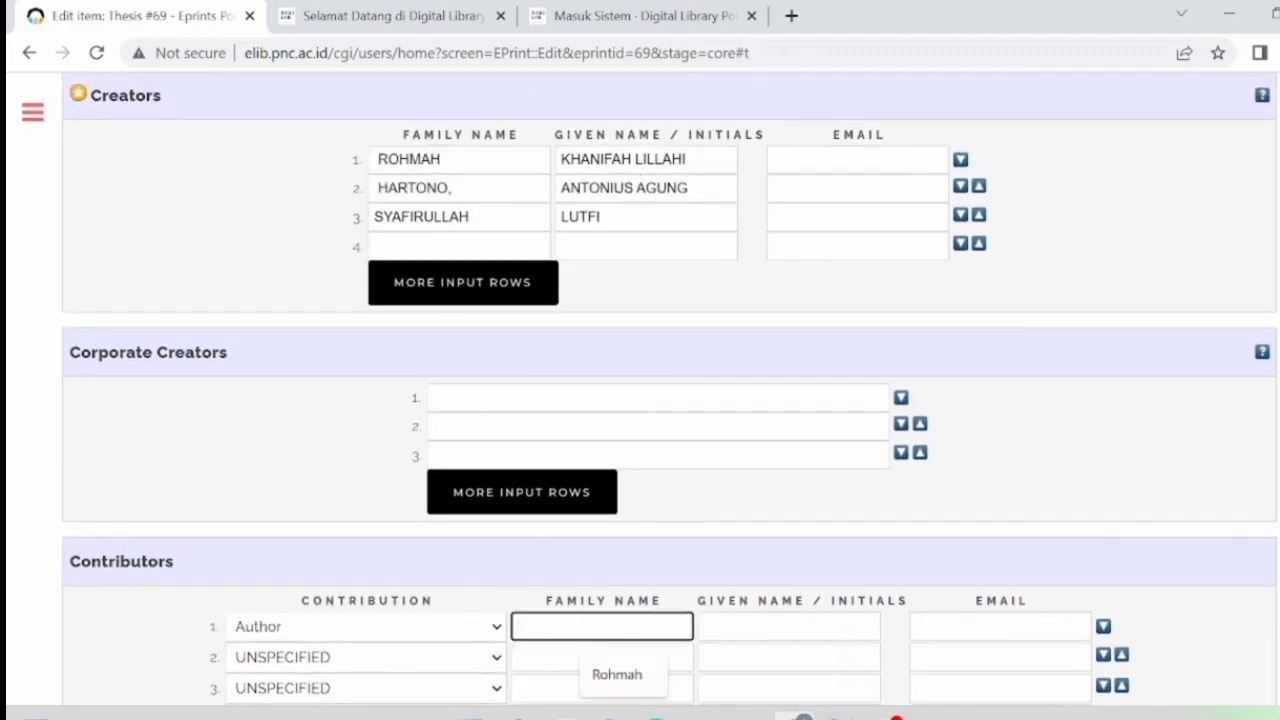
pyautogui.hotkey('ctrl', 'v')
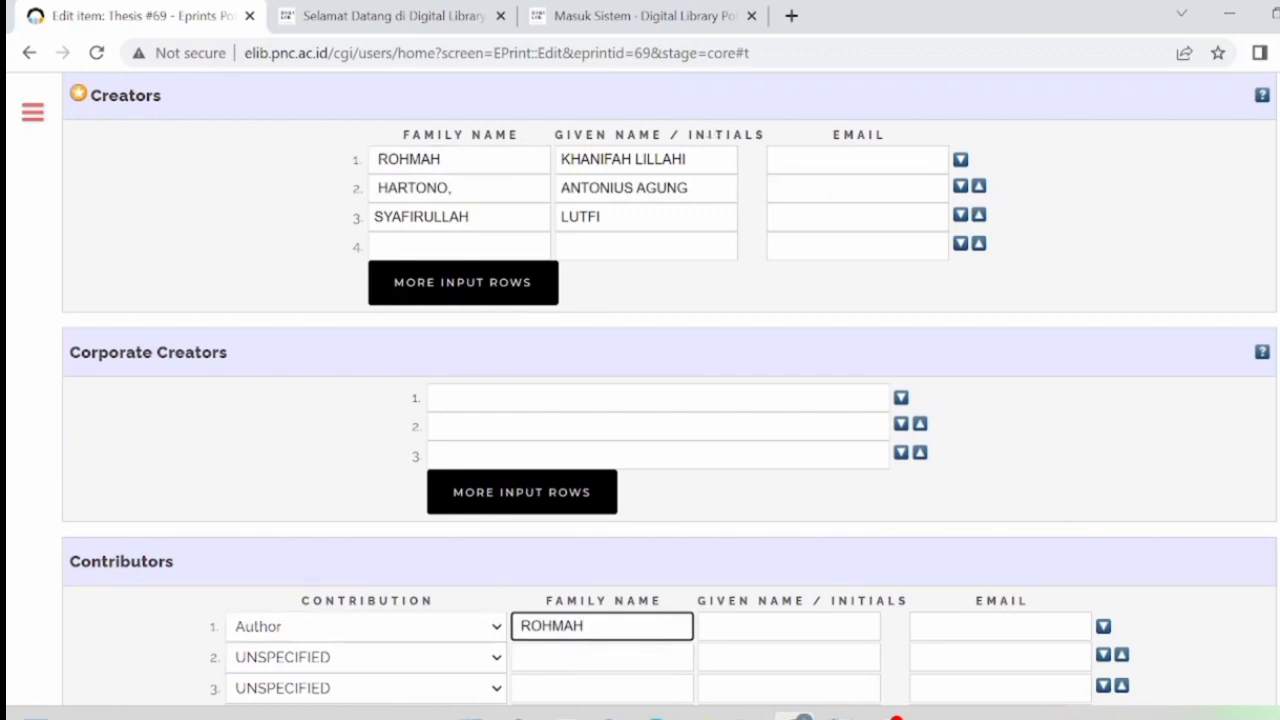
pyautogui.tripleClick(623, 159)
pyautogui.hotkey('ctrl', 'c')
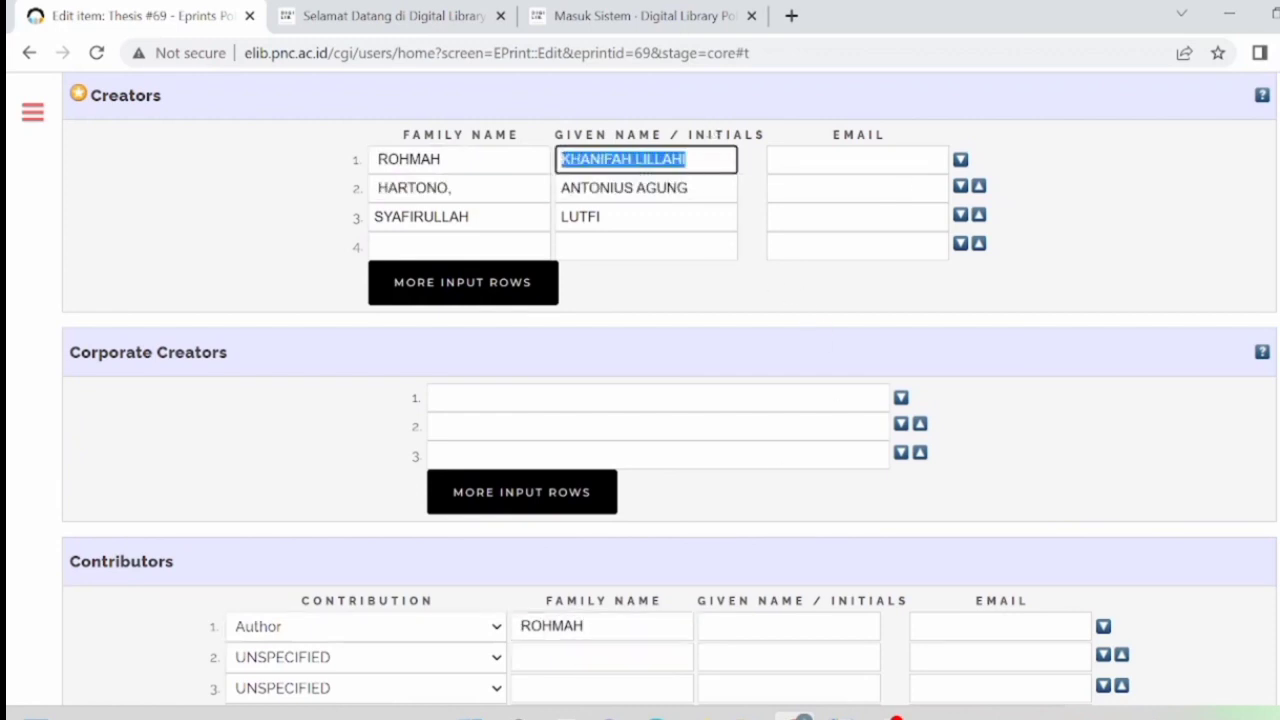
pyautogui.click(789, 626)
pyautogui.hotkey('ctrl', 'v')
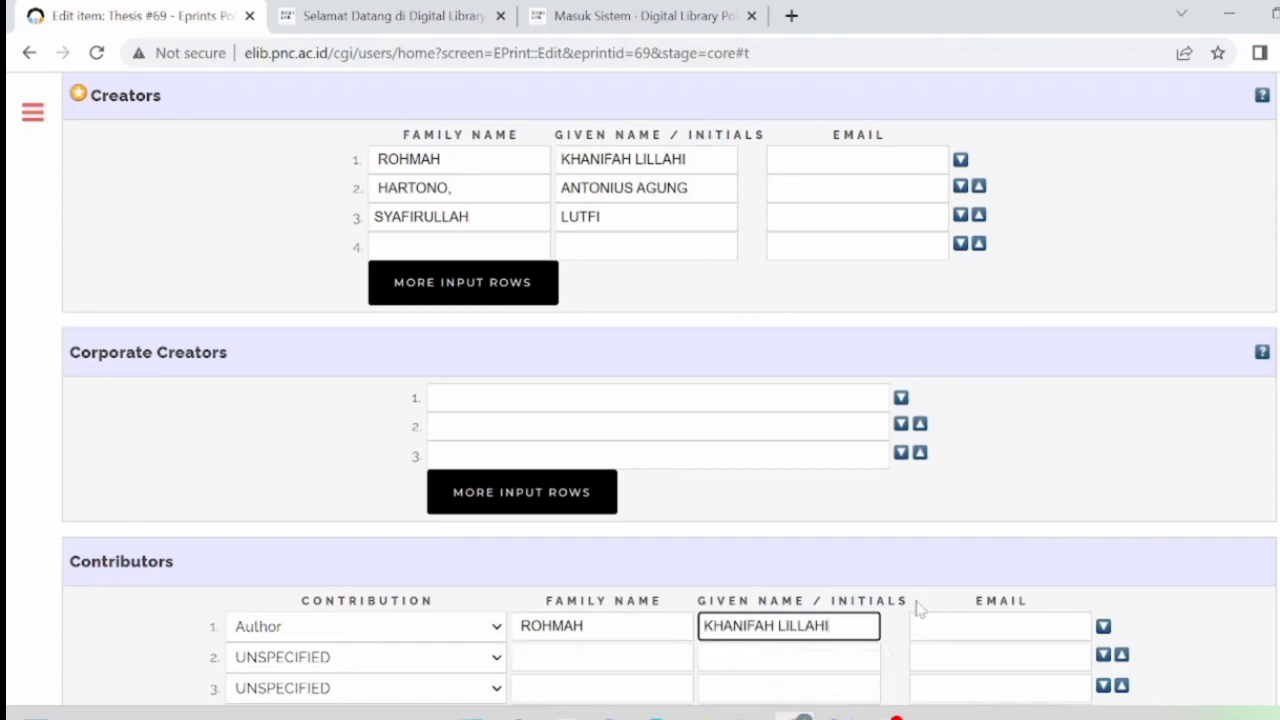
# Select Teknik Informatika as the thesis's division under Divisions.
pyautogui.scroll(-3, 1038, 585)
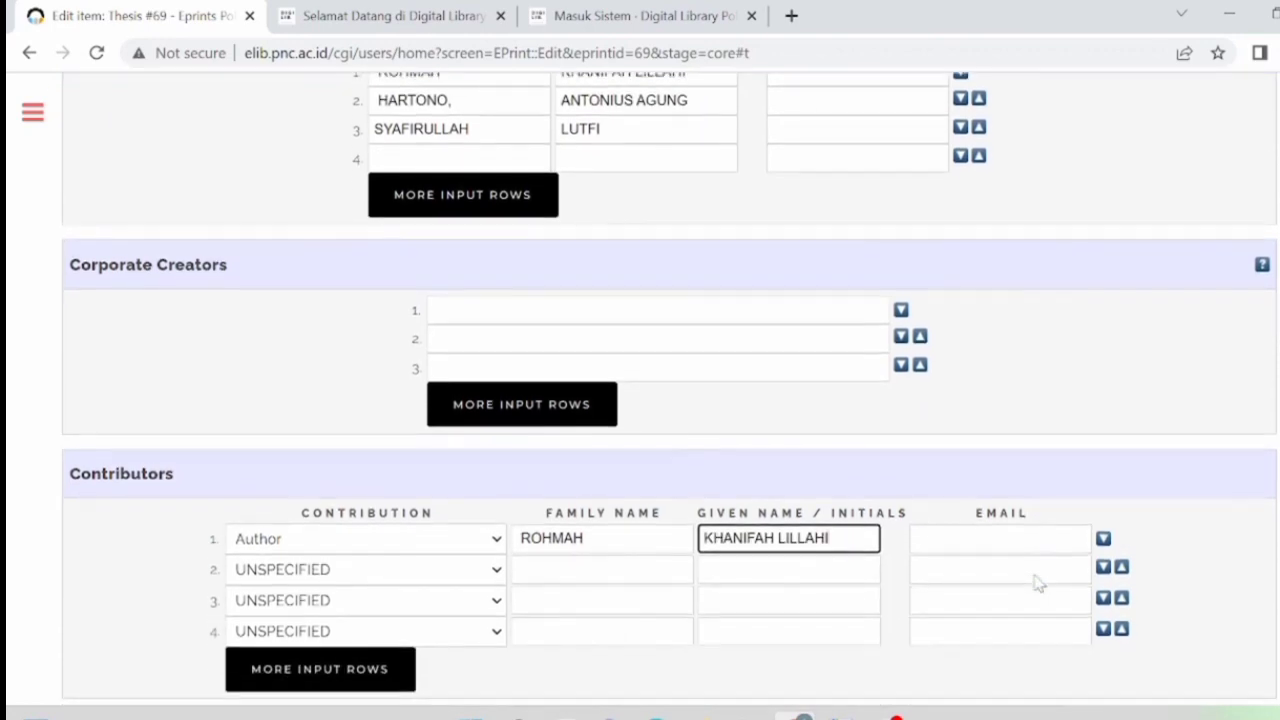
pyautogui.scroll(-1, 1038, 585)
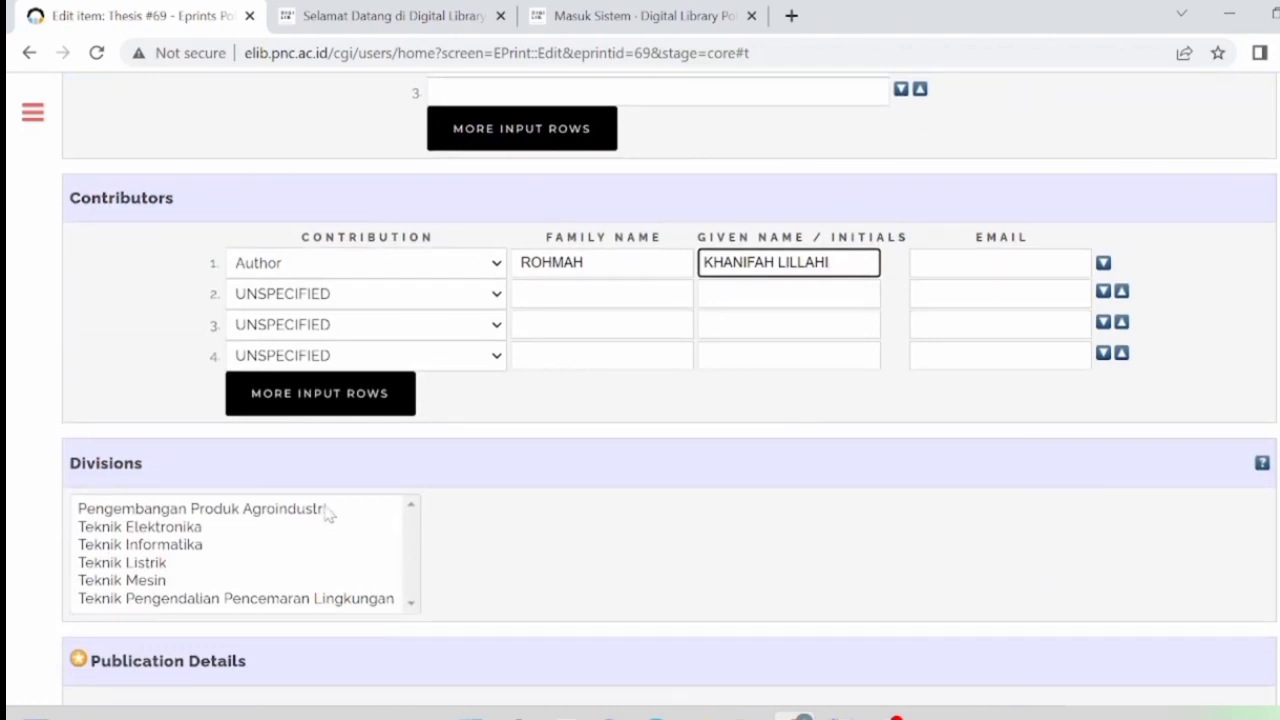
pyautogui.click(192, 547)
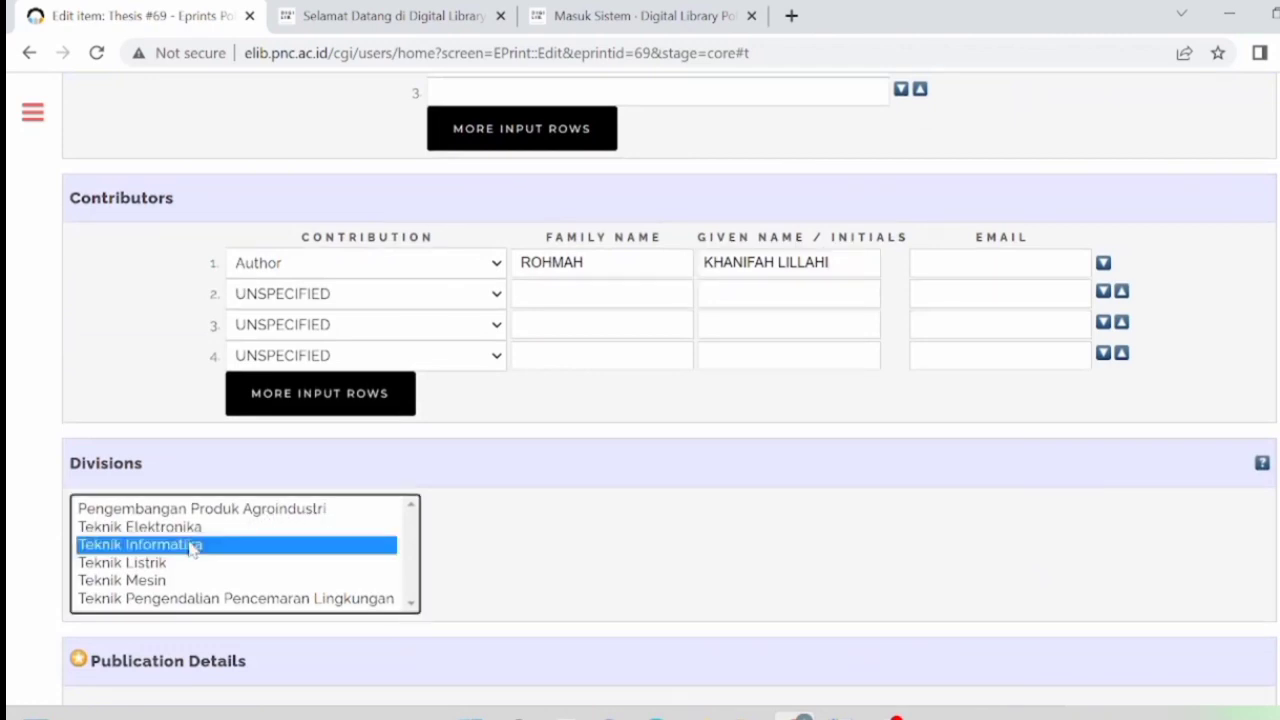
# In Publication Details, set the status to Published and the date to year 2022 with date type Publication.
pyautogui.scroll(-3, 672, 597)
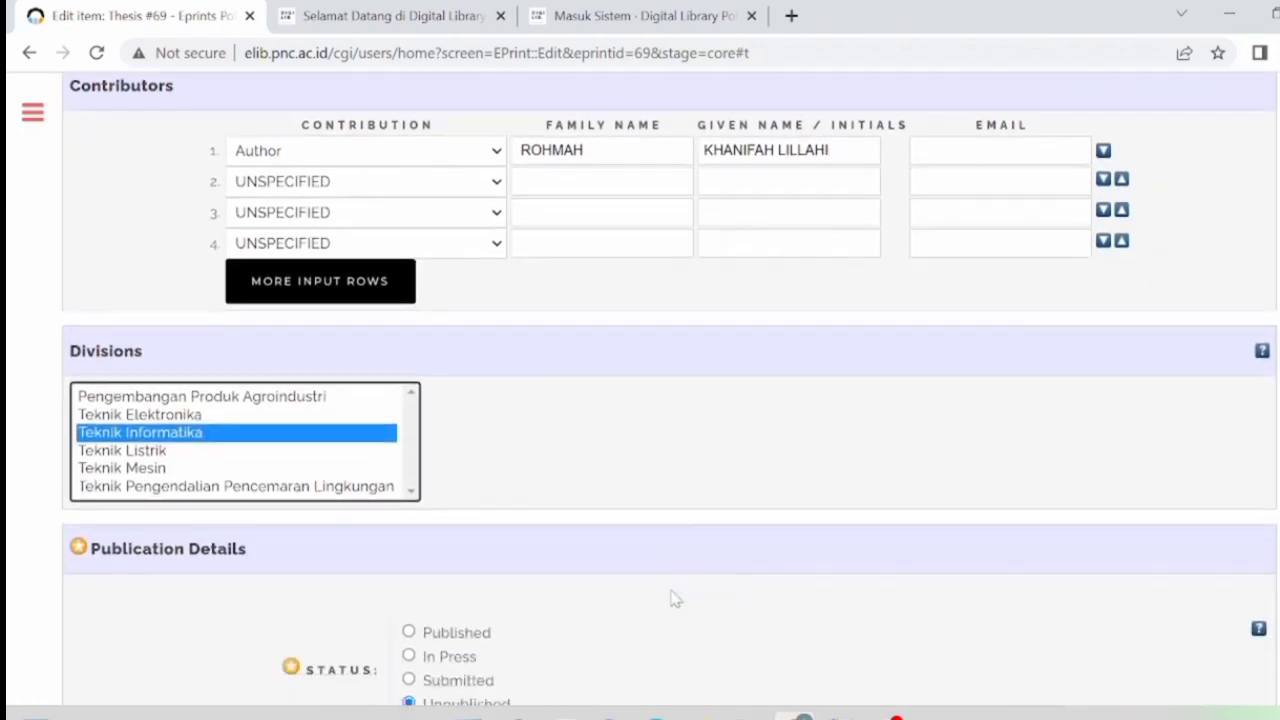
pyautogui.scroll(-2, 672, 597)
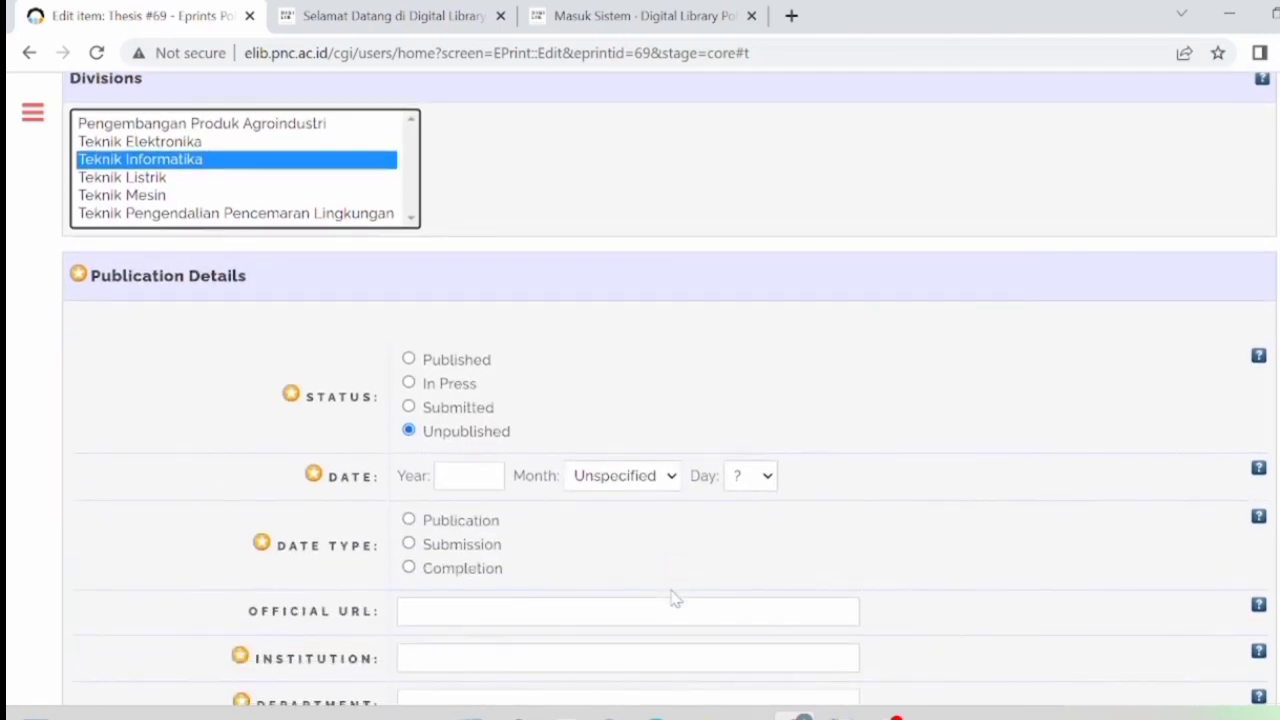
pyautogui.click(410, 360)
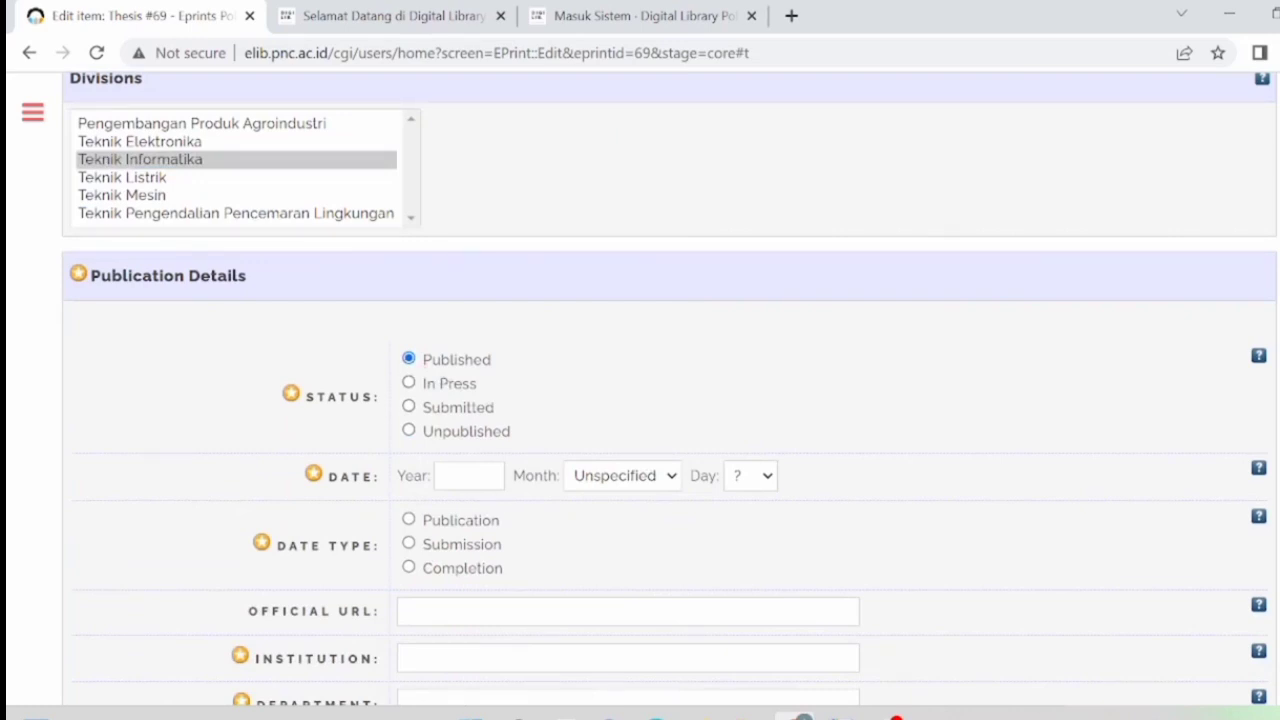
pyautogui.click(469, 476)
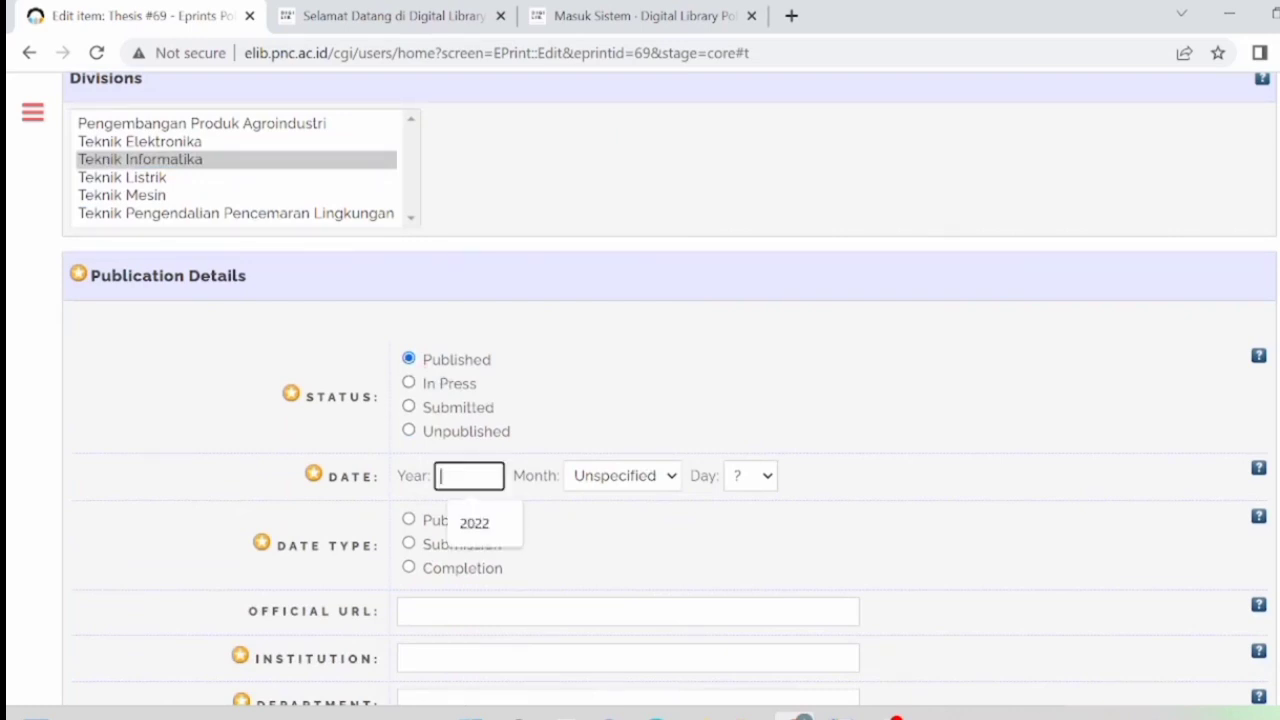
pyautogui.write('2022')
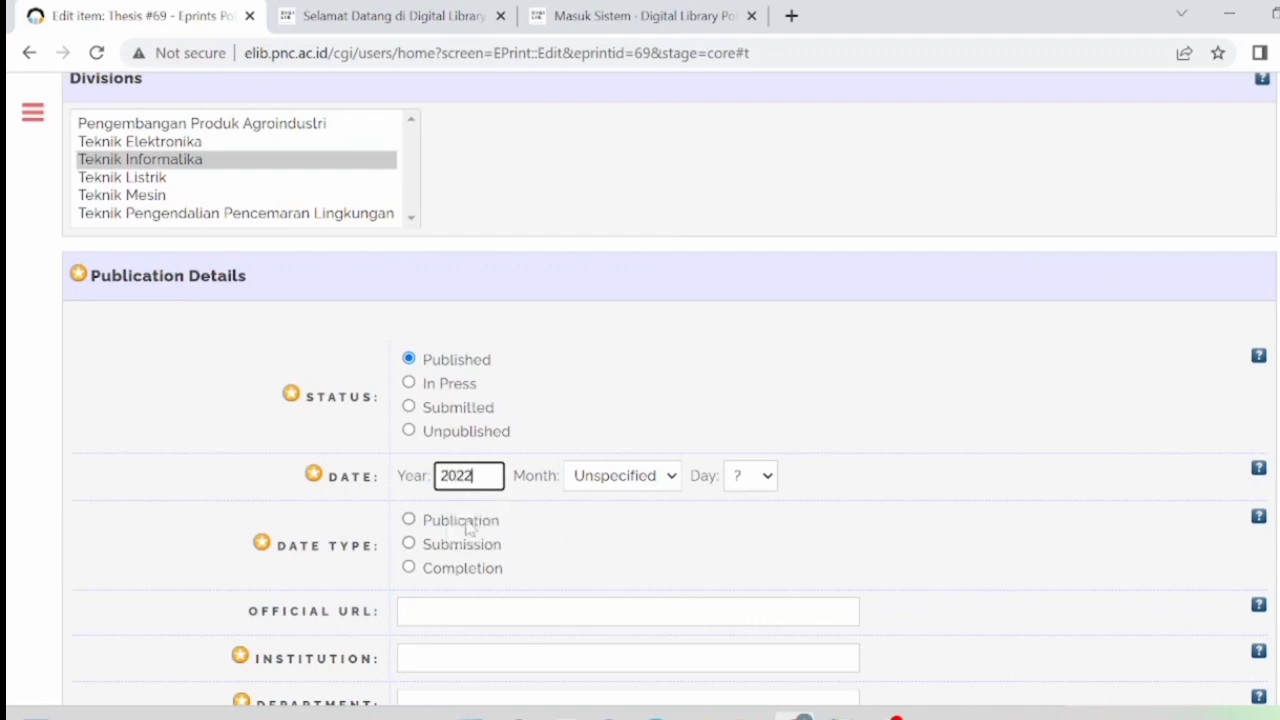
pyautogui.click(409, 520)
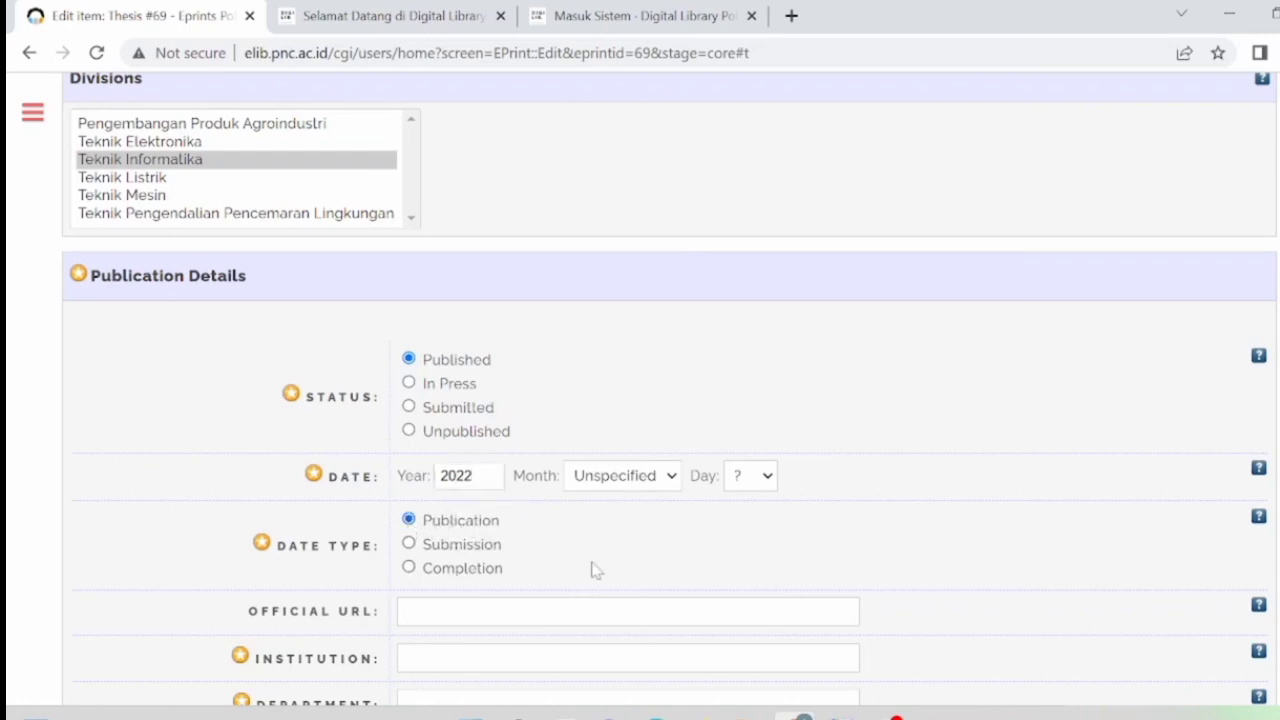
# Fill in Politeknik Negeri Cilacap as the institution and Teknik Informatika as the department.
pyautogui.scroll(-2, 595, 570)
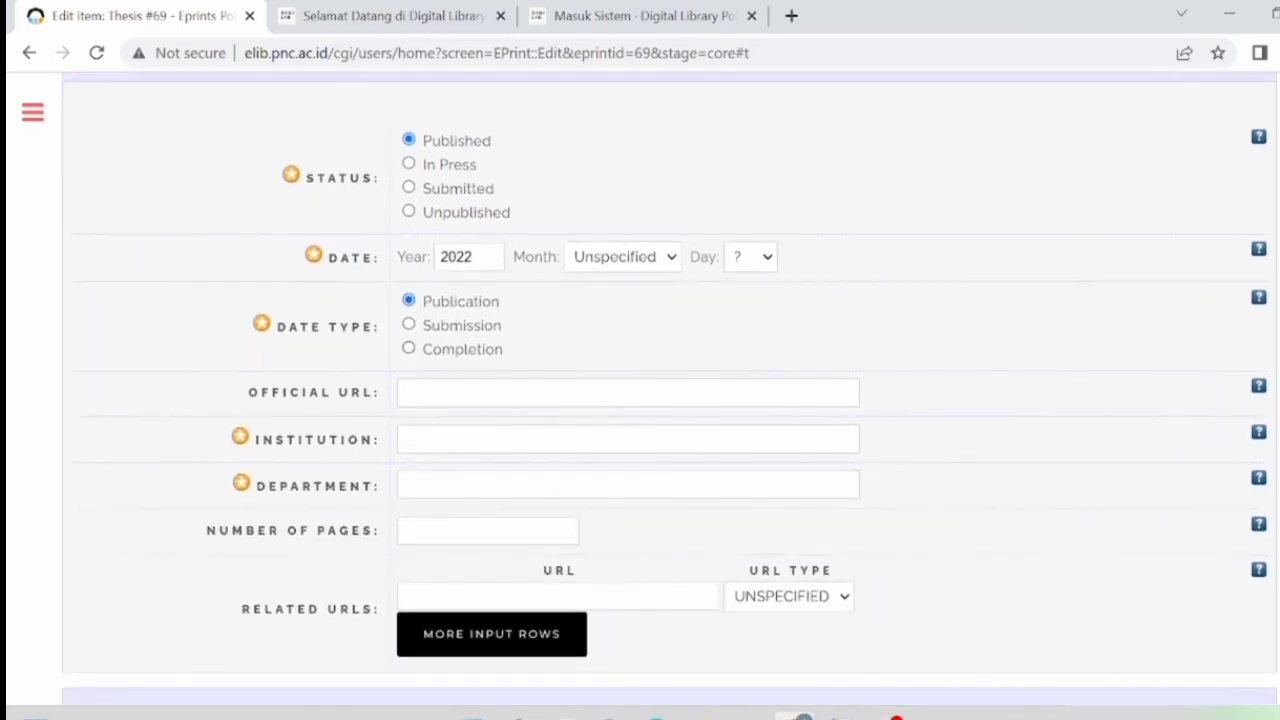
pyautogui.click(627, 439)
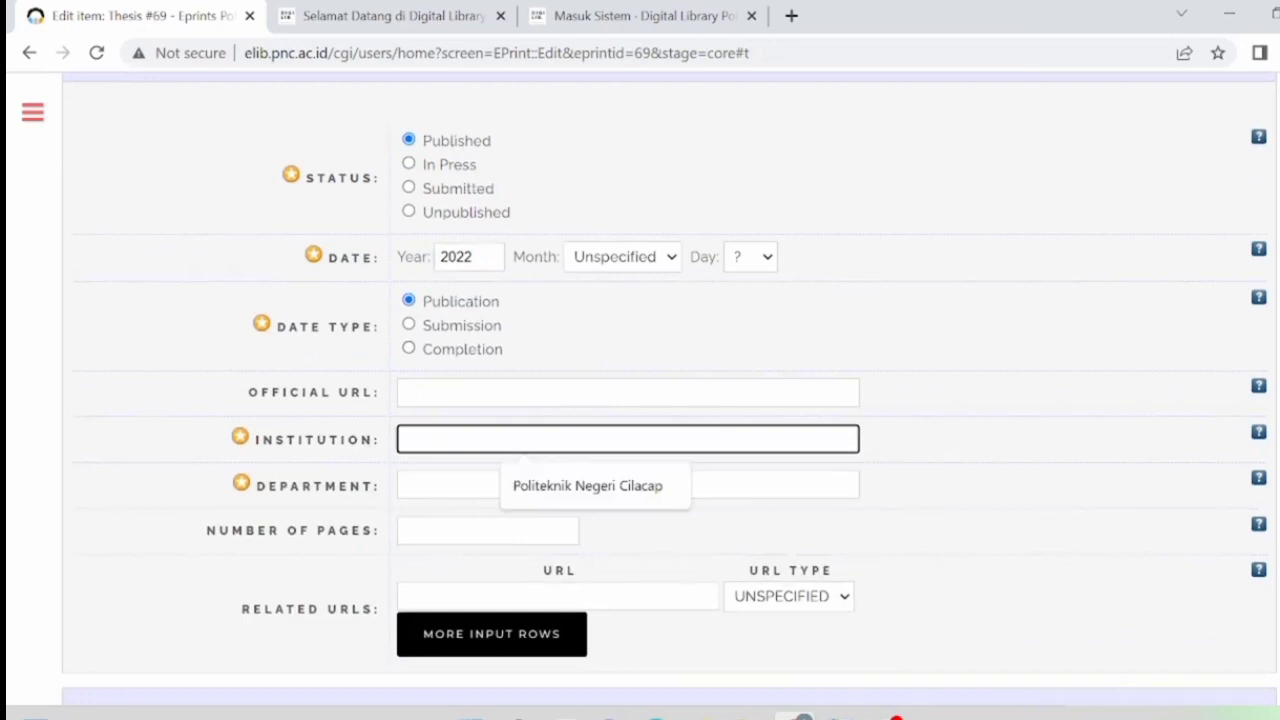
pyautogui.click(573, 490)
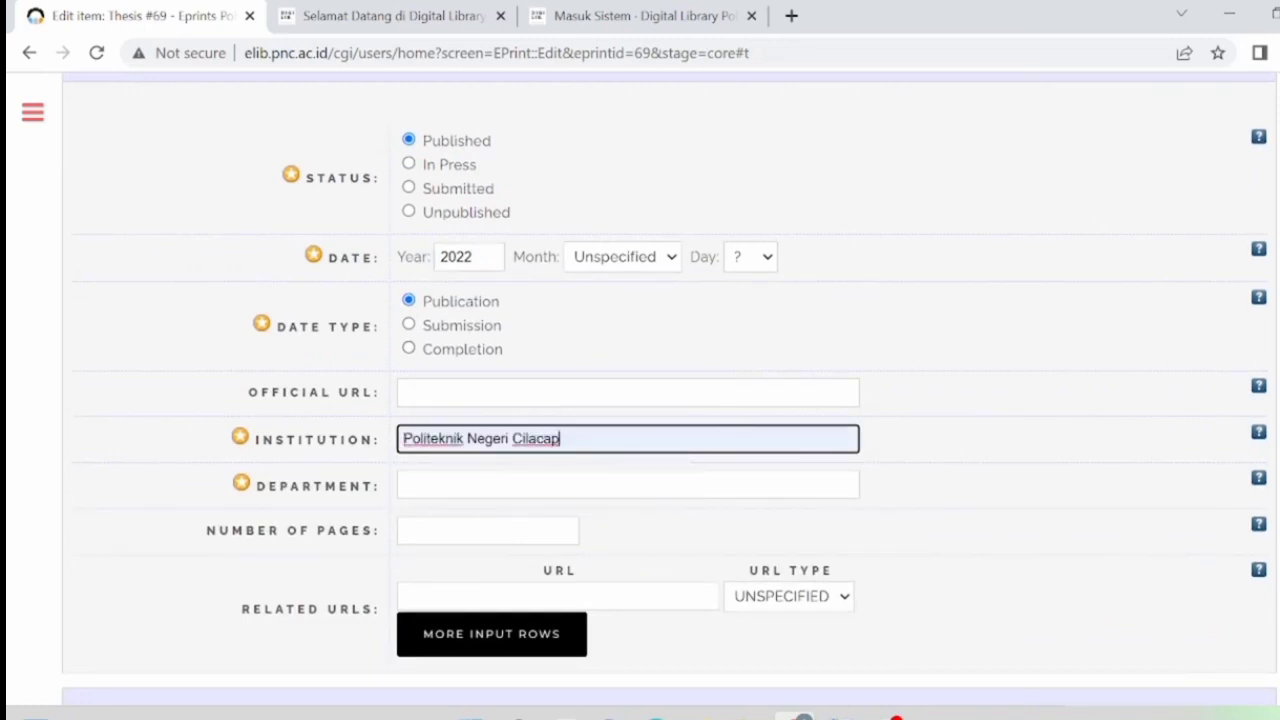
pyautogui.click(576, 485)
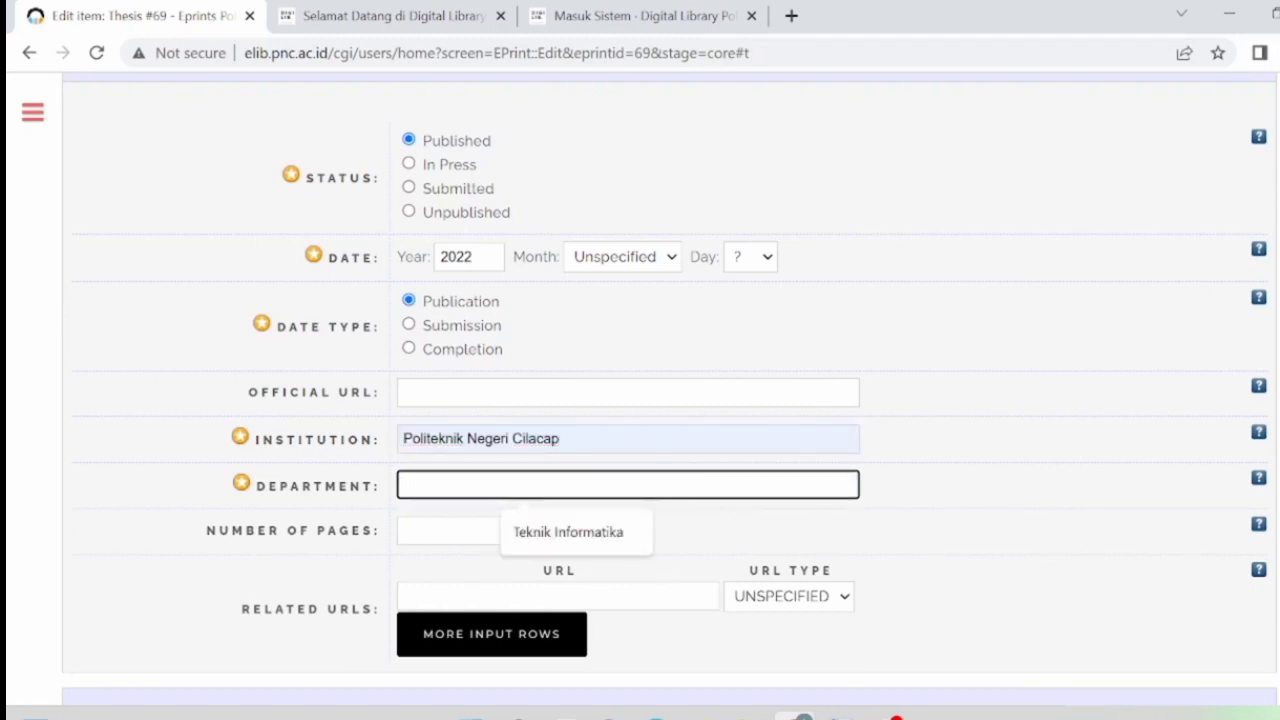
pyautogui.click(589, 537)
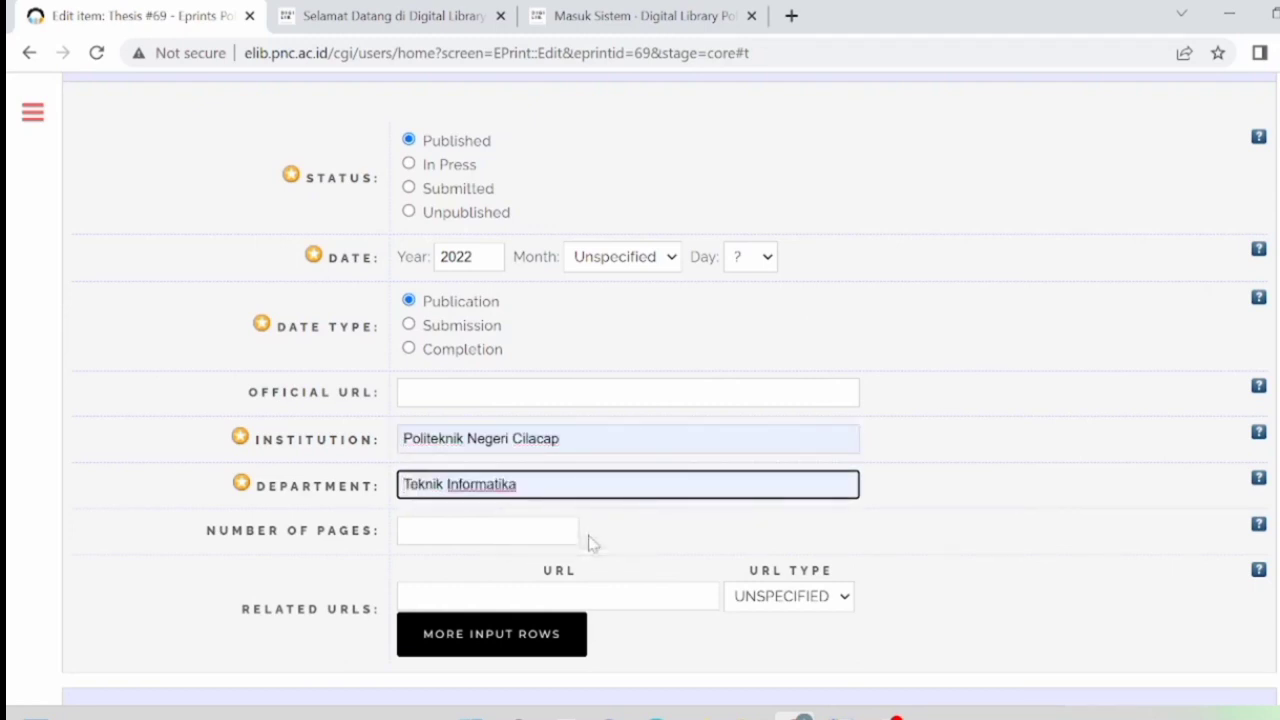
# Set the number of pages in Publication Details to 130.
pyautogui.scroll(-2, 589, 543)
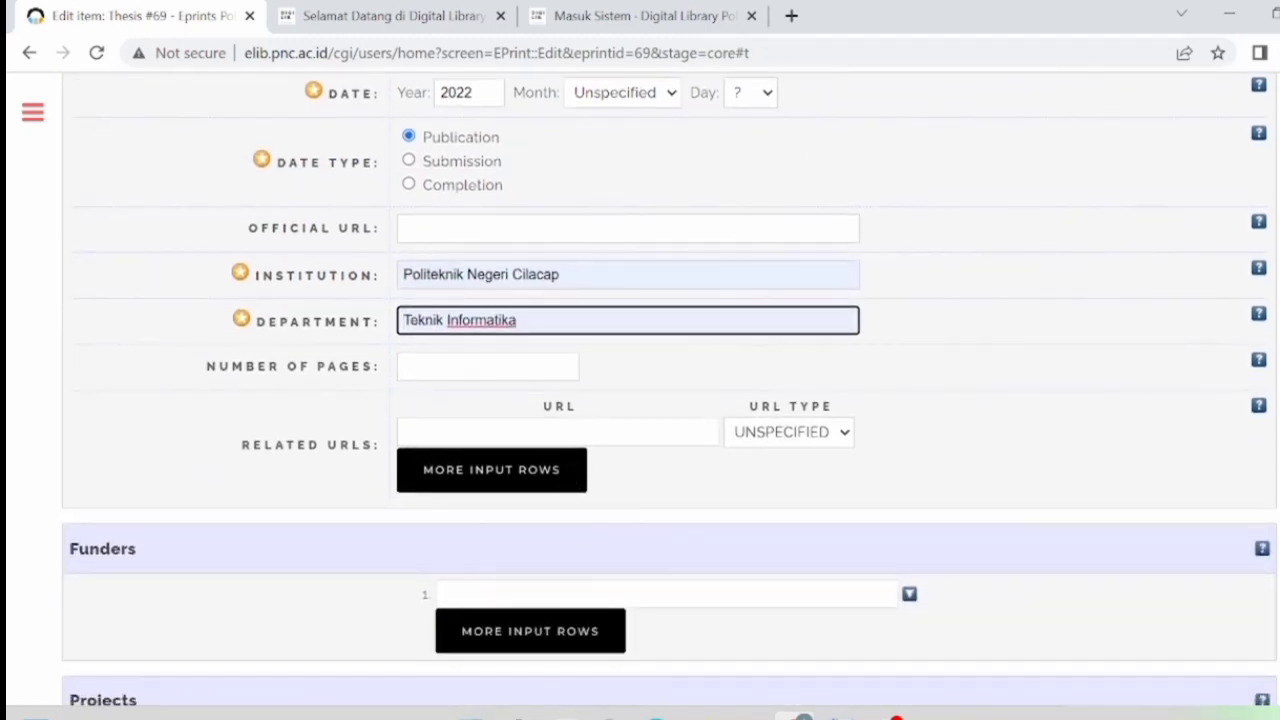
pyautogui.click(487, 366)
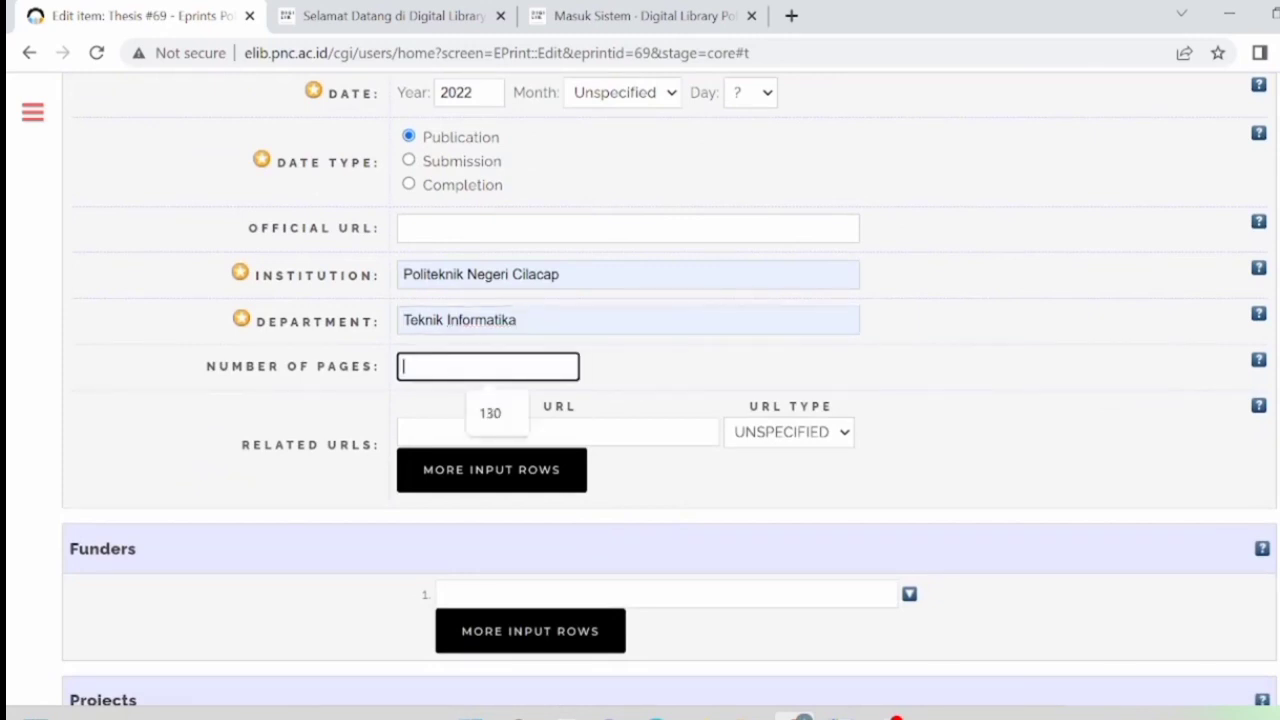
pyautogui.click(500, 414)
# Expand the Contact Email Address section and fill in the library's contact e-mail from the saved suggestion.
pyautogui.scroll(-2, 503, 412)
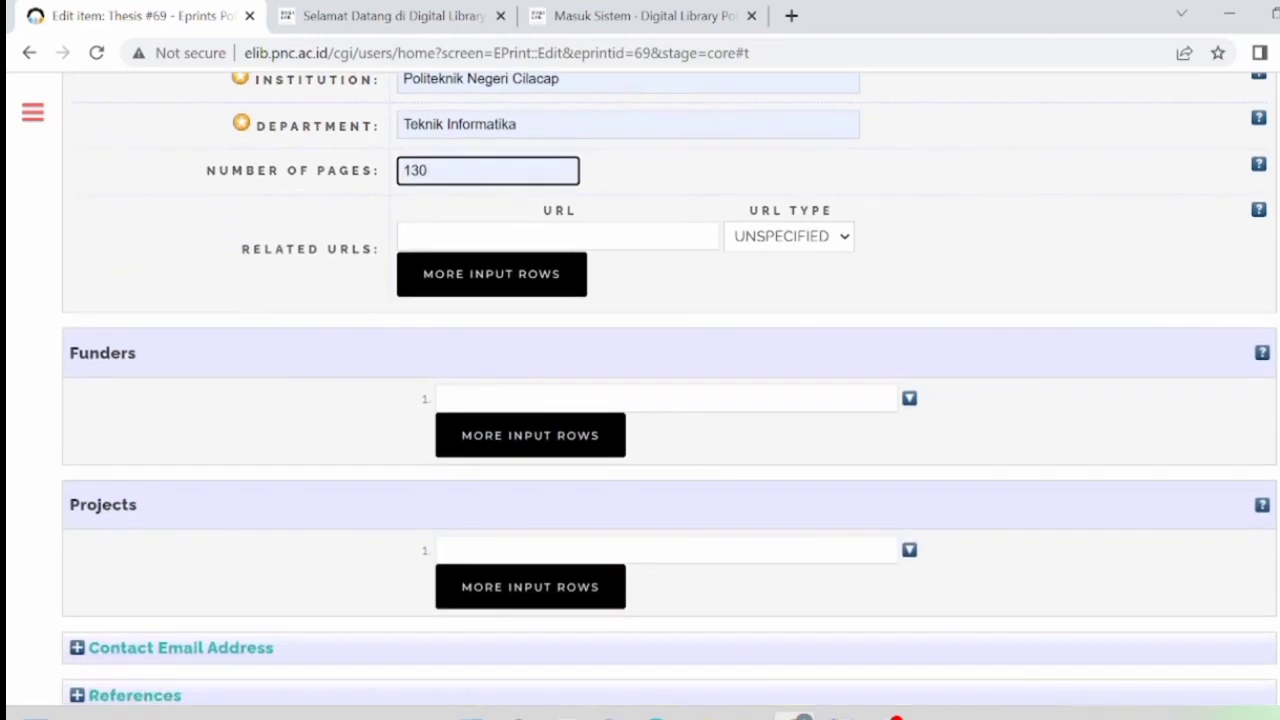
pyautogui.scroll(-2, 670, 387)
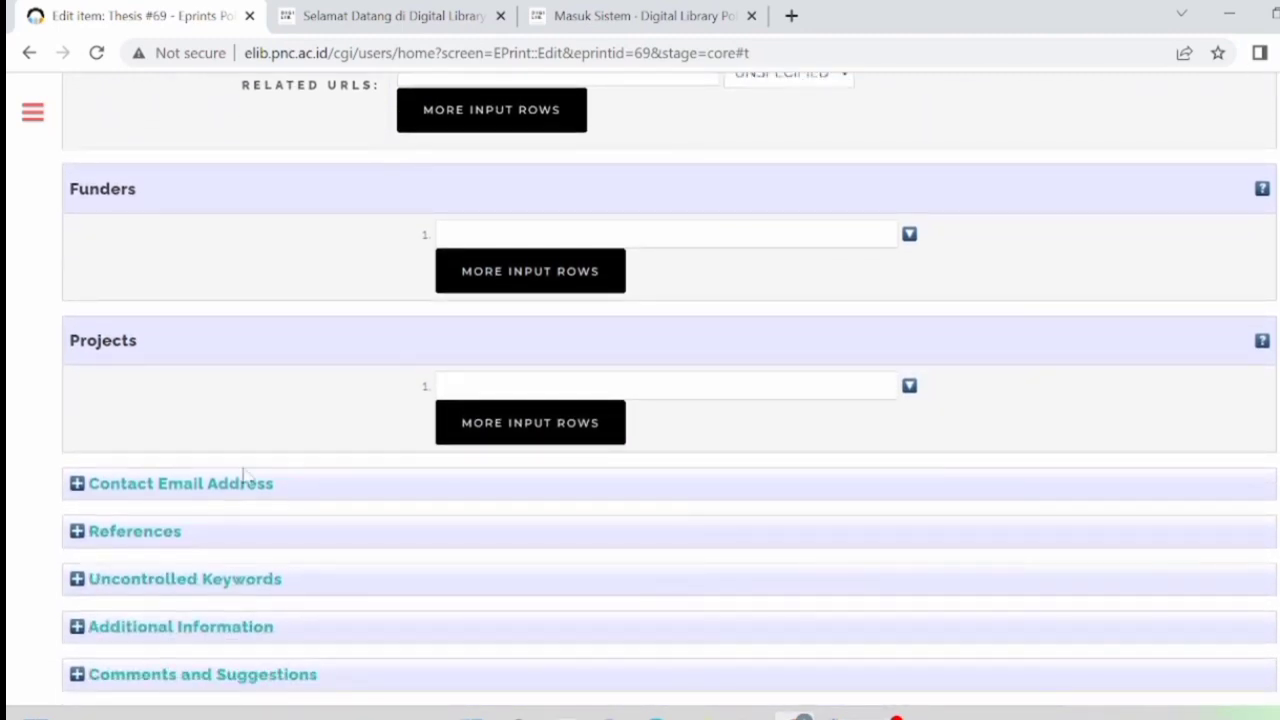
pyautogui.click(77, 485)
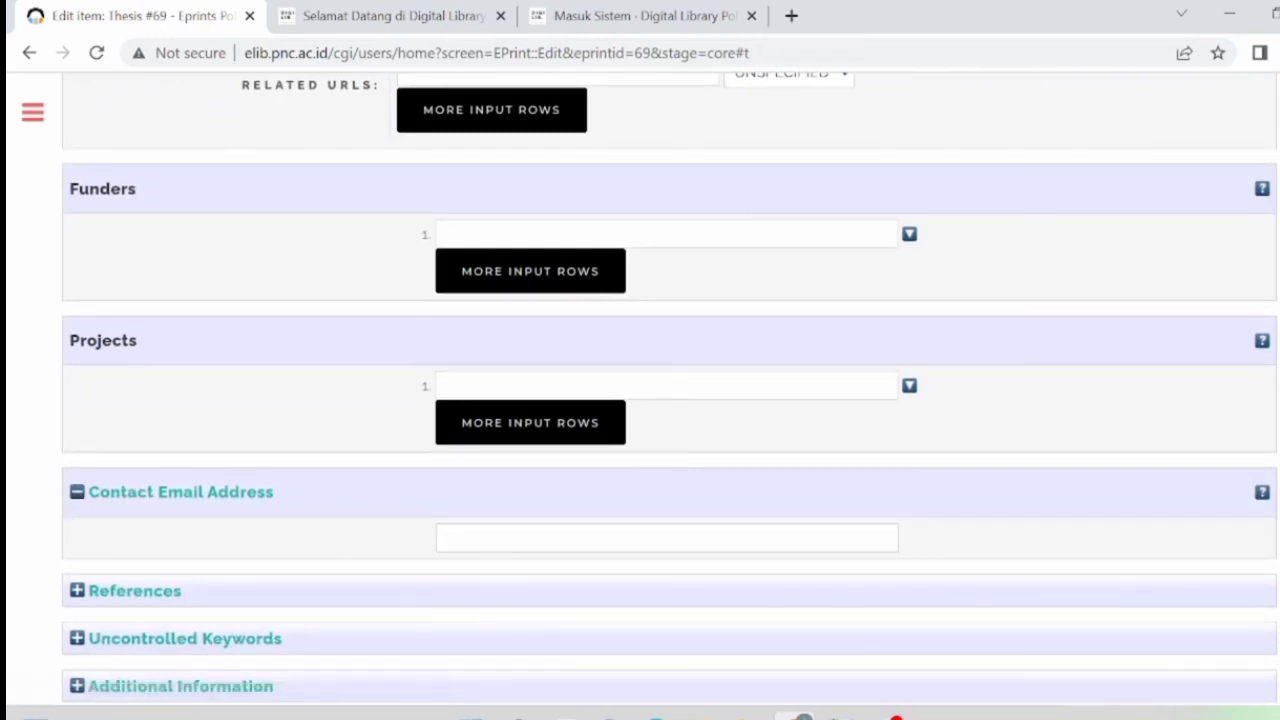
pyautogui.click(630, 538)
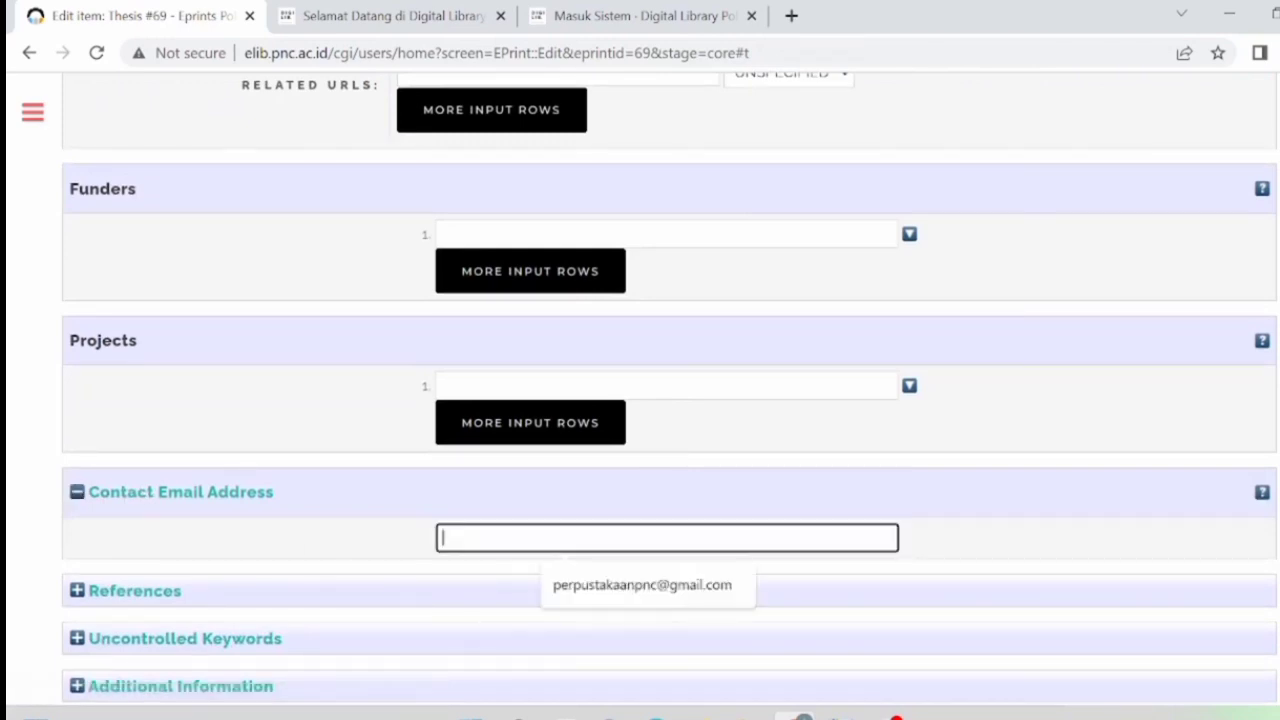
pyautogui.click(630, 595)
# Expand the Uncontrolled Keywords section and copy the Kata kunci terms from the abstract in the thesis PDF open in Edge.
pyautogui.scroll(-2, 630, 595)
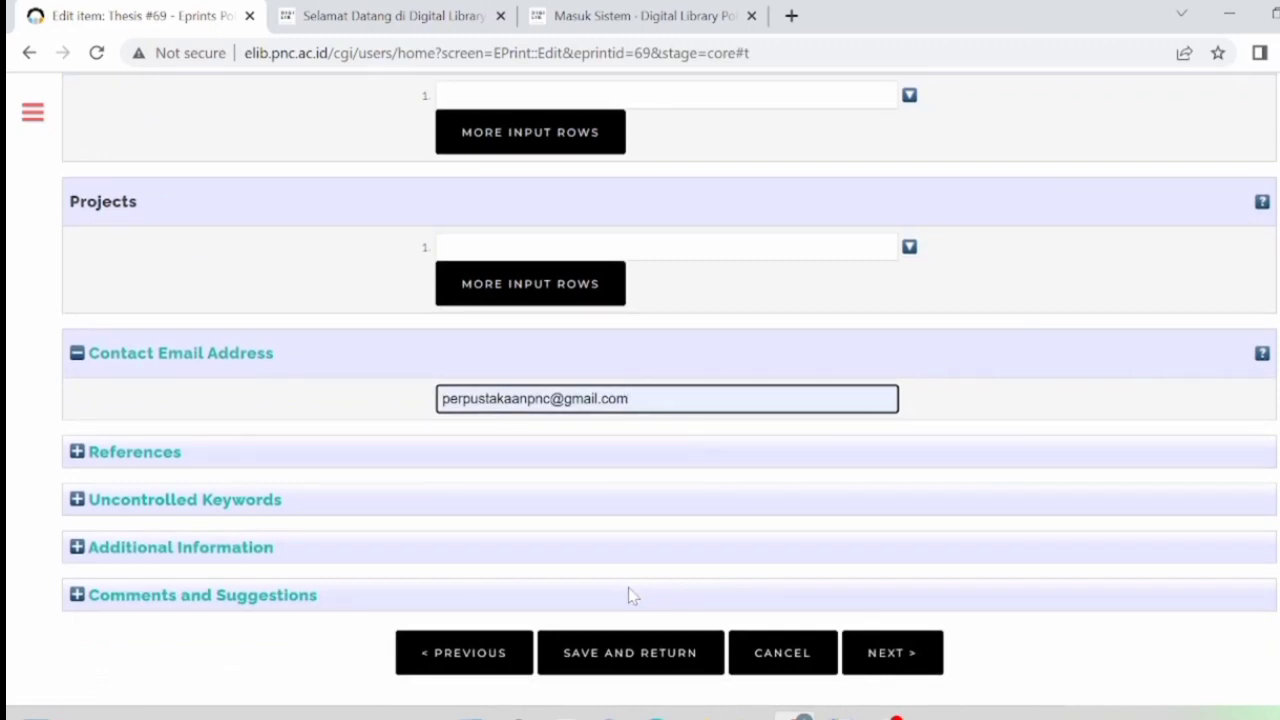
pyautogui.click(84, 505)
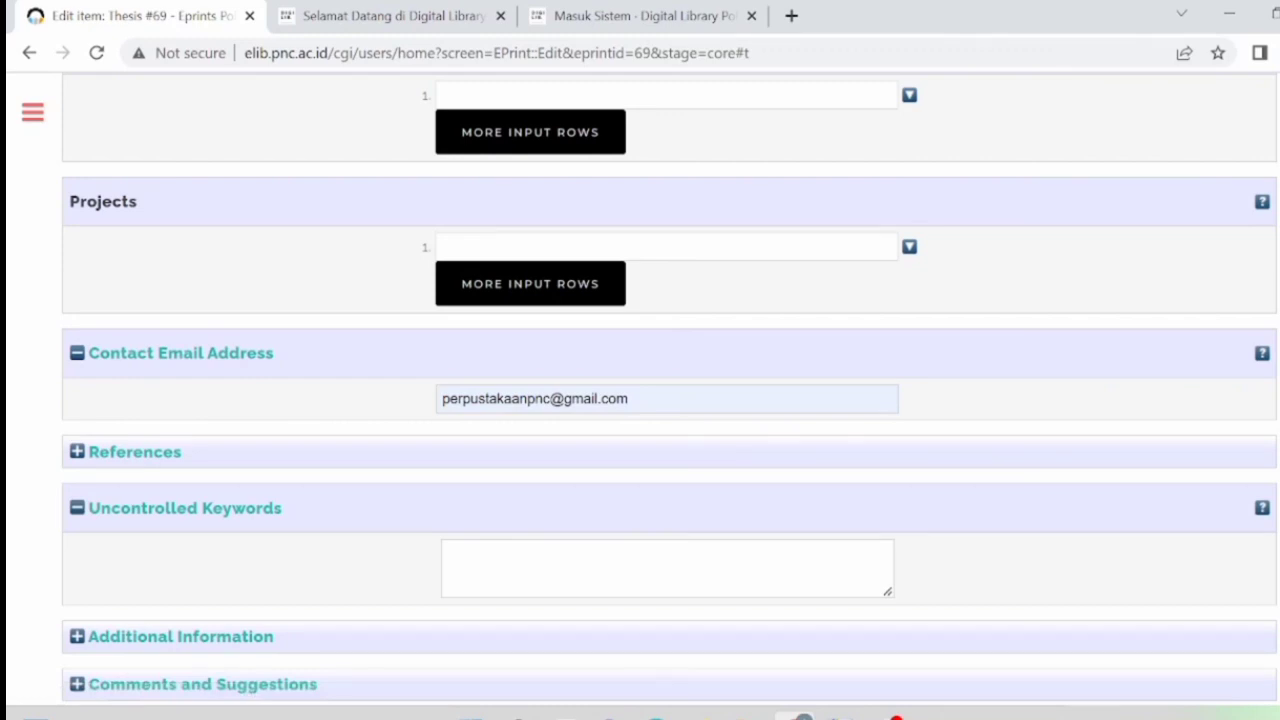
pyautogui.moveTo(656, 716)
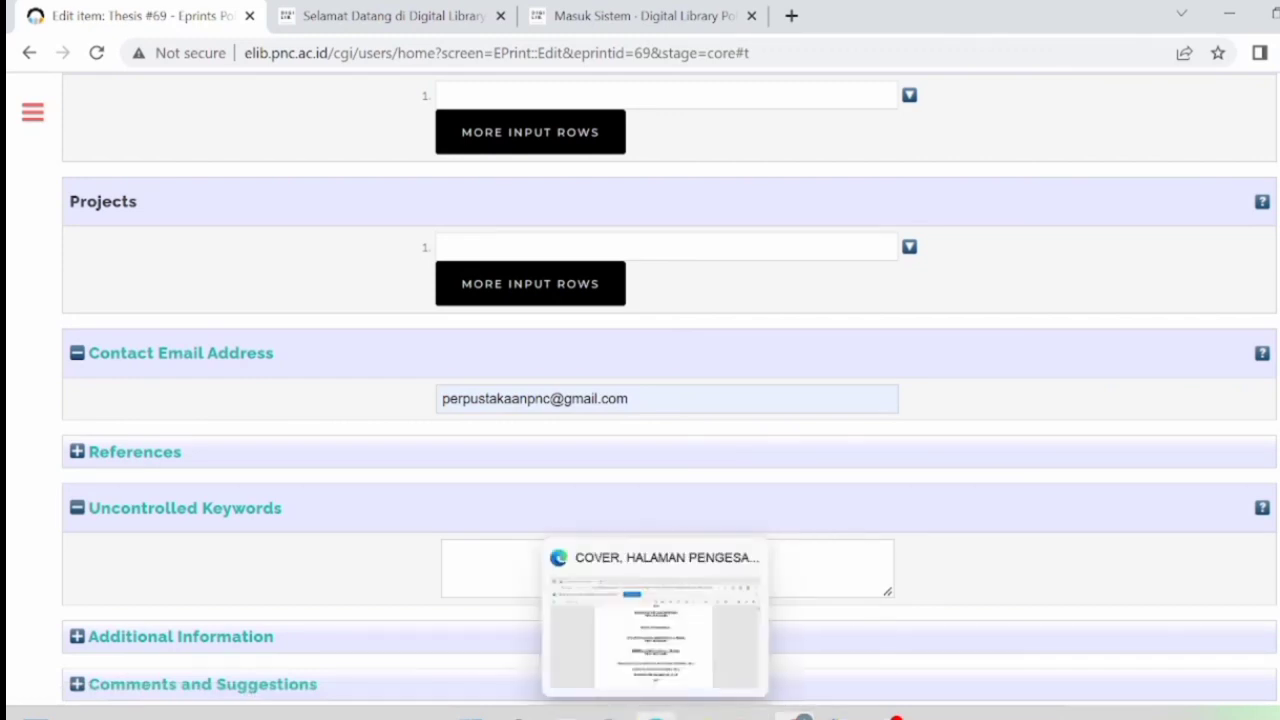
pyautogui.click(655, 683)
pyautogui.scroll(-10, 652, 680)
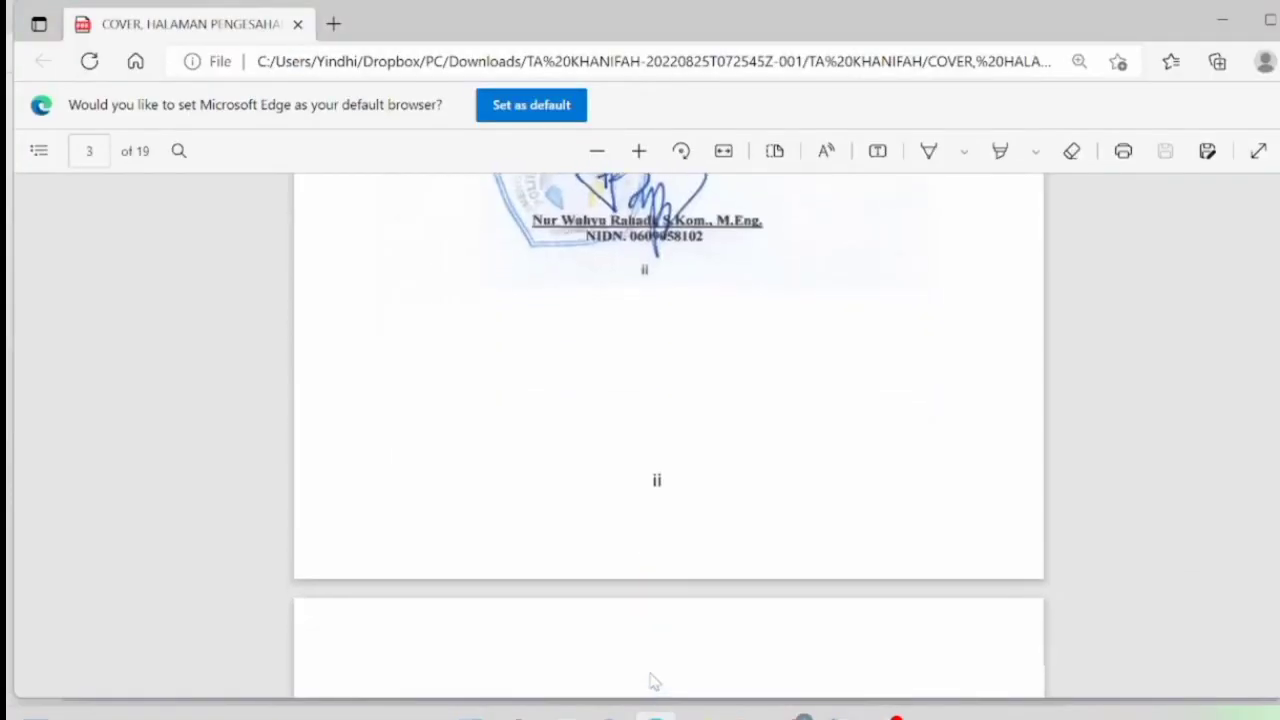
pyautogui.scroll(-15, 652, 682)
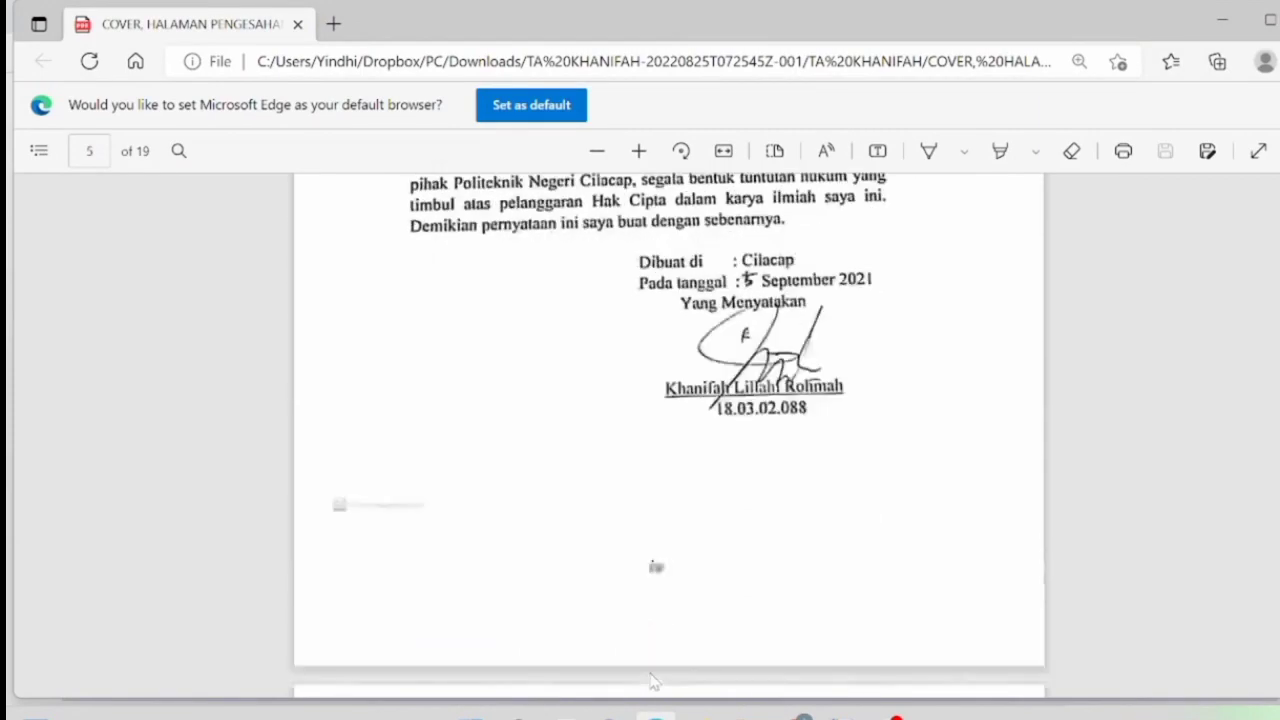
pyautogui.scroll(-8, 652, 682)
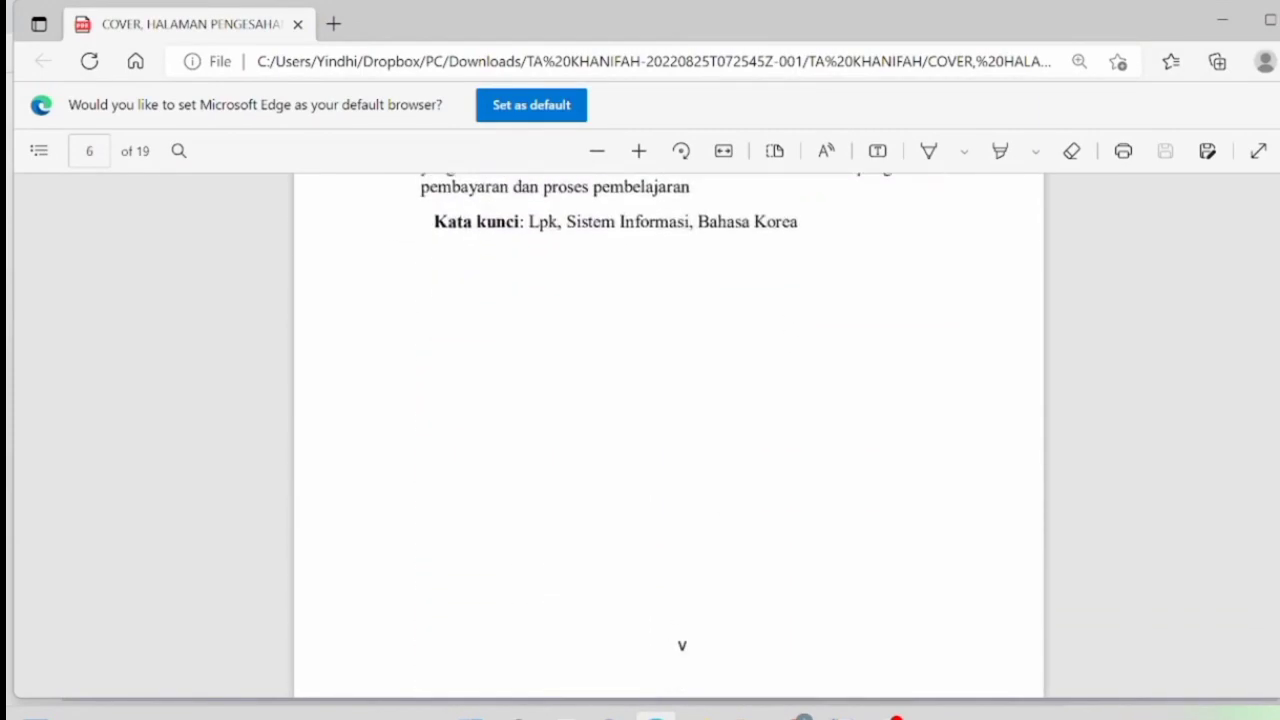
pyautogui.keyDown('ctrl'); pyautogui.scroll(1, 846, 211); pyautogui.keyUp('ctrl')
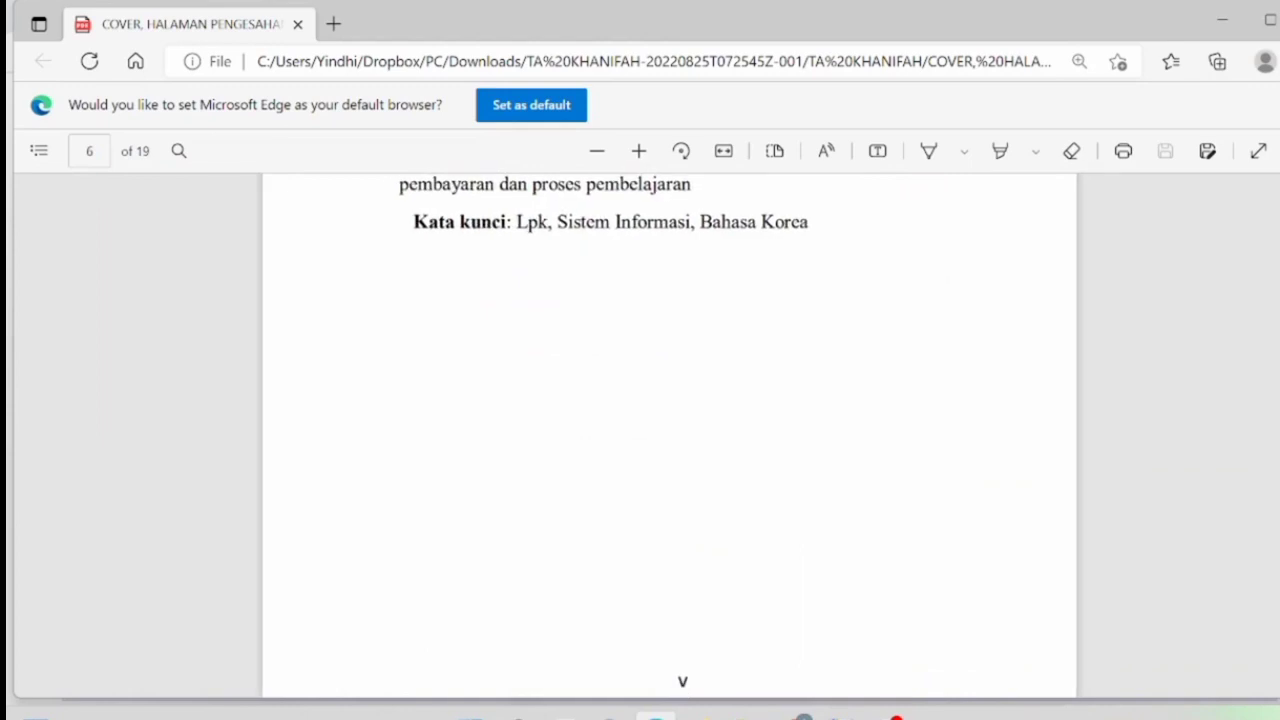
pyautogui.moveTo(809, 222); pyautogui.dragTo(512, 222)
pyautogui.hotkey('ctrl', 'c')
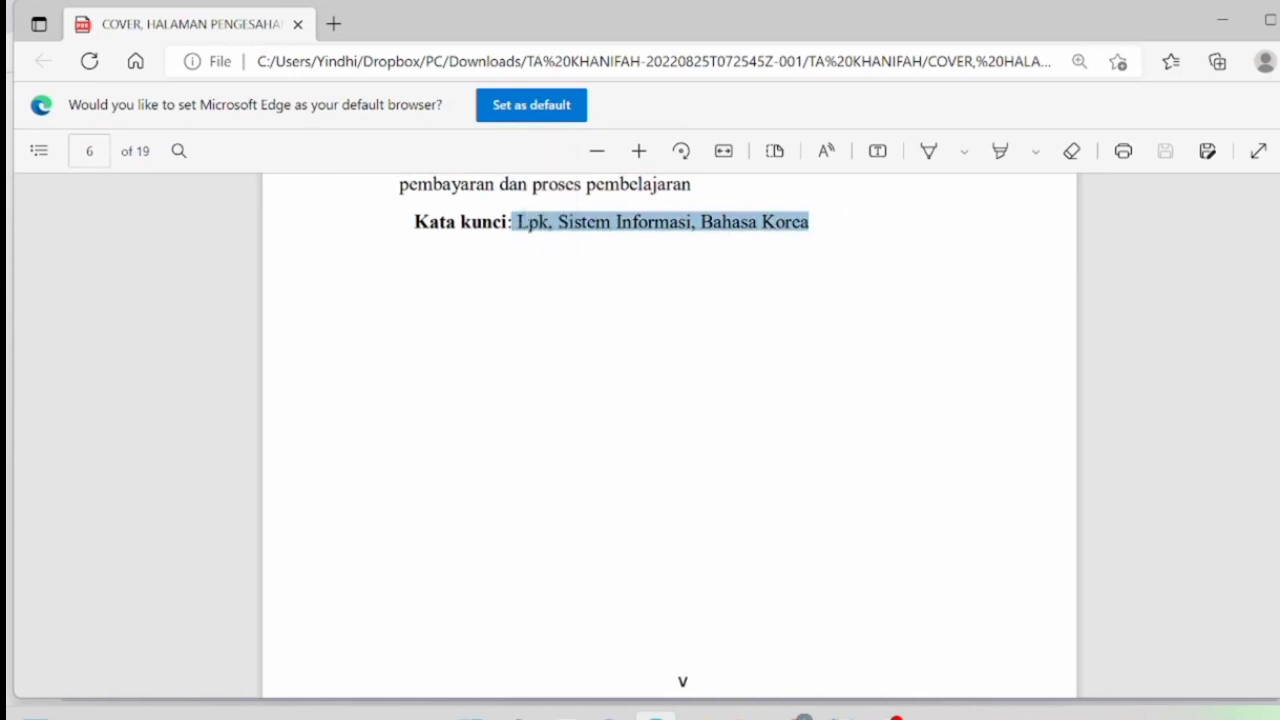
# Return to the thesis form in Chrome and paste Lpk, Sistem Informasi, Bahasa Korea into Uncontrolled Keywords.
pyautogui.moveTo(800, 714)
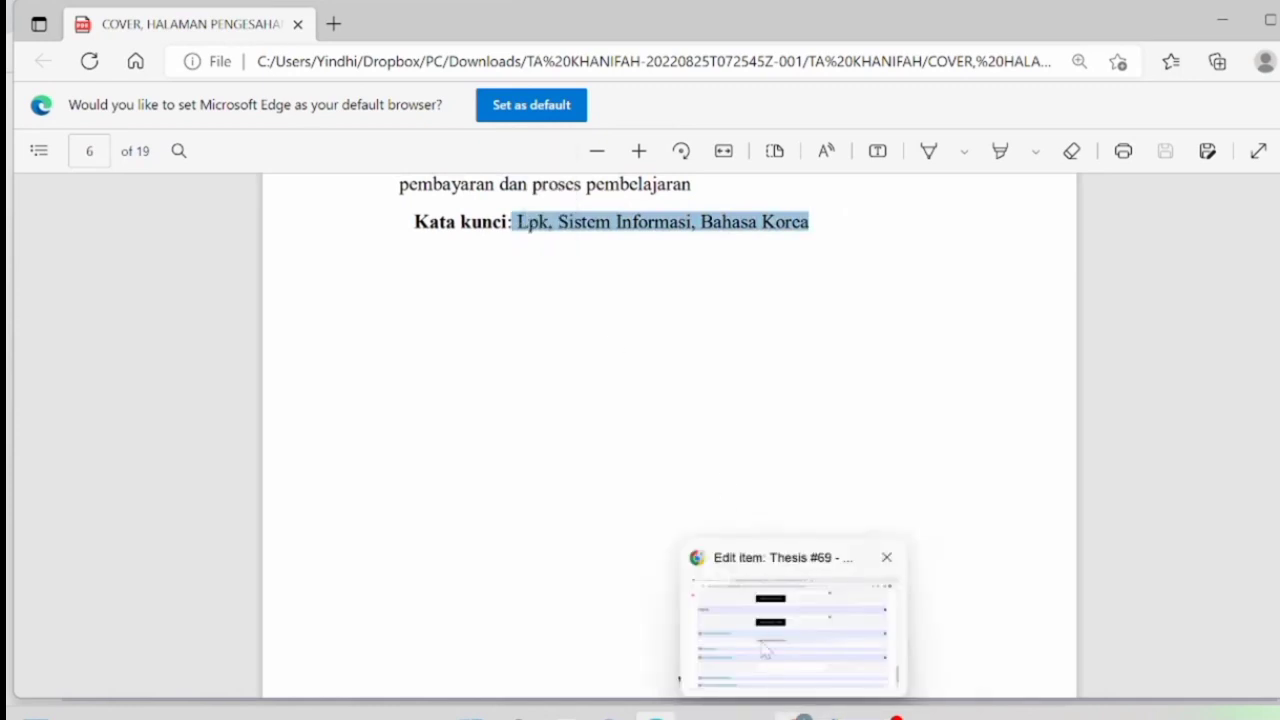
pyautogui.click(757, 630)
pyautogui.click(700, 570)
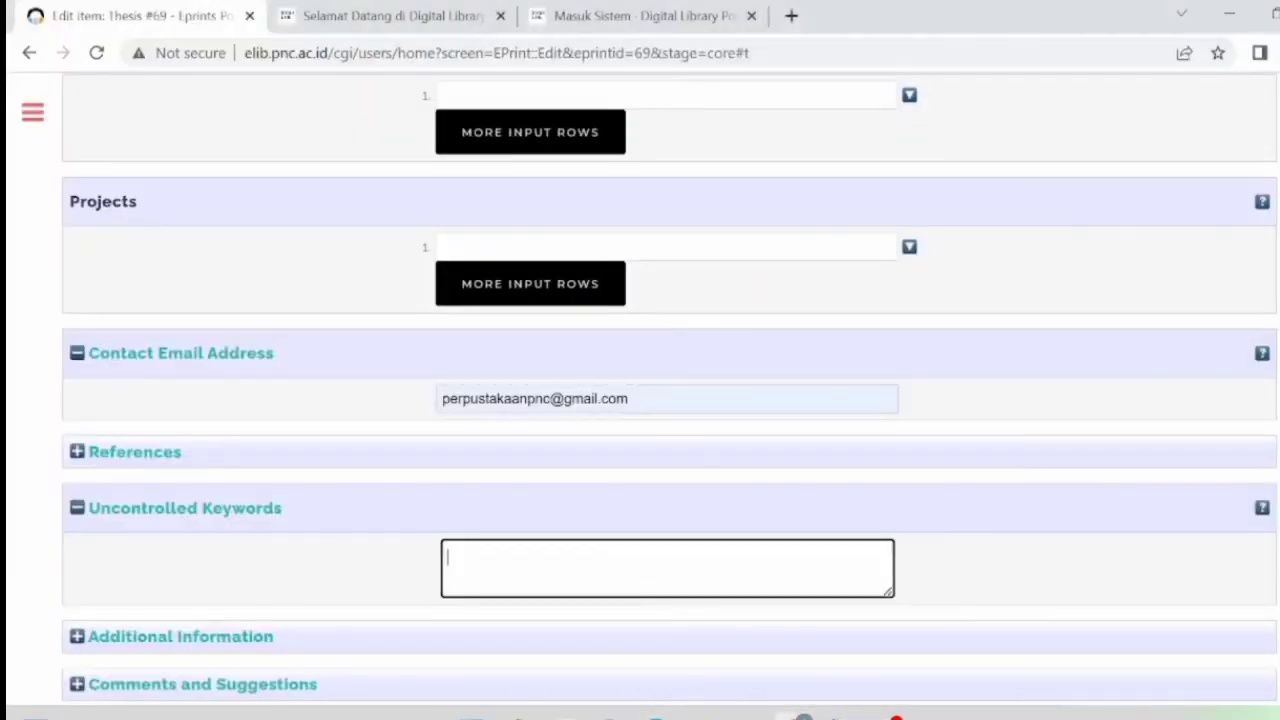
pyautogui.hotkey('ctrl', 'v')
# Proceed to the Subjects stage and add T Technology (General) from the T Technology category as the thesis subject.
pyautogui.scroll(-2, 974, 606)
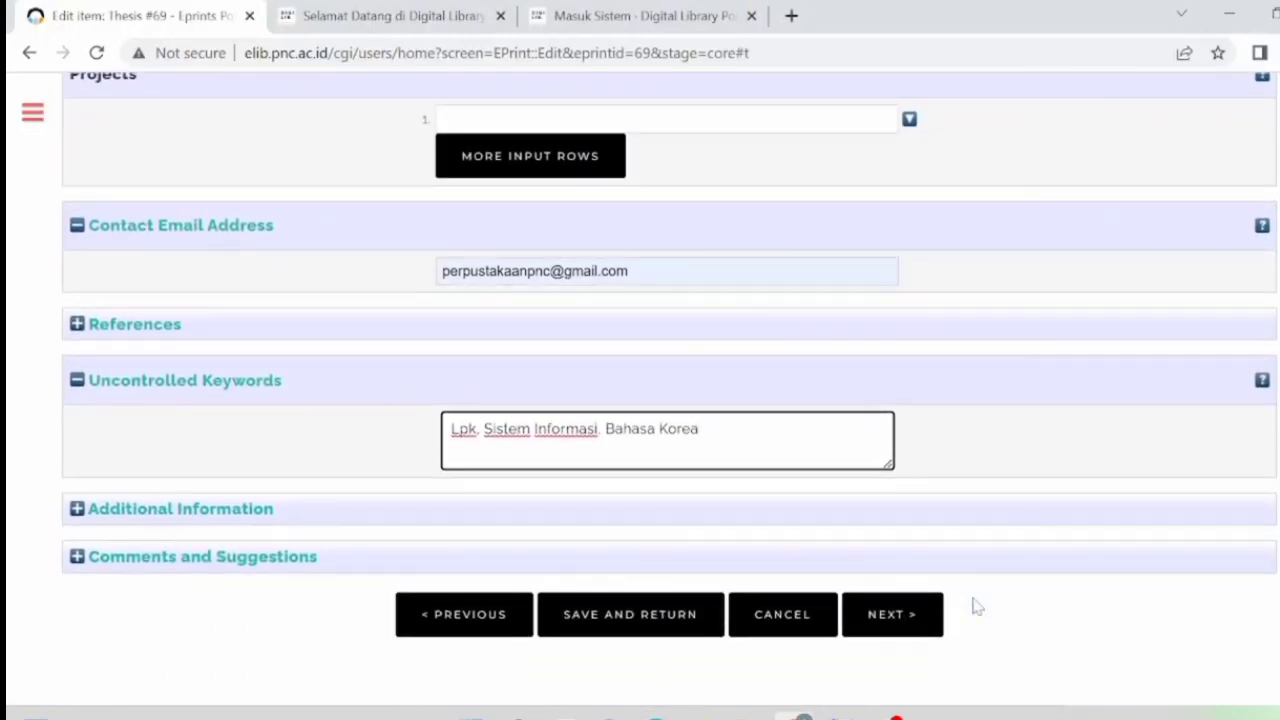
pyautogui.click(918, 616)
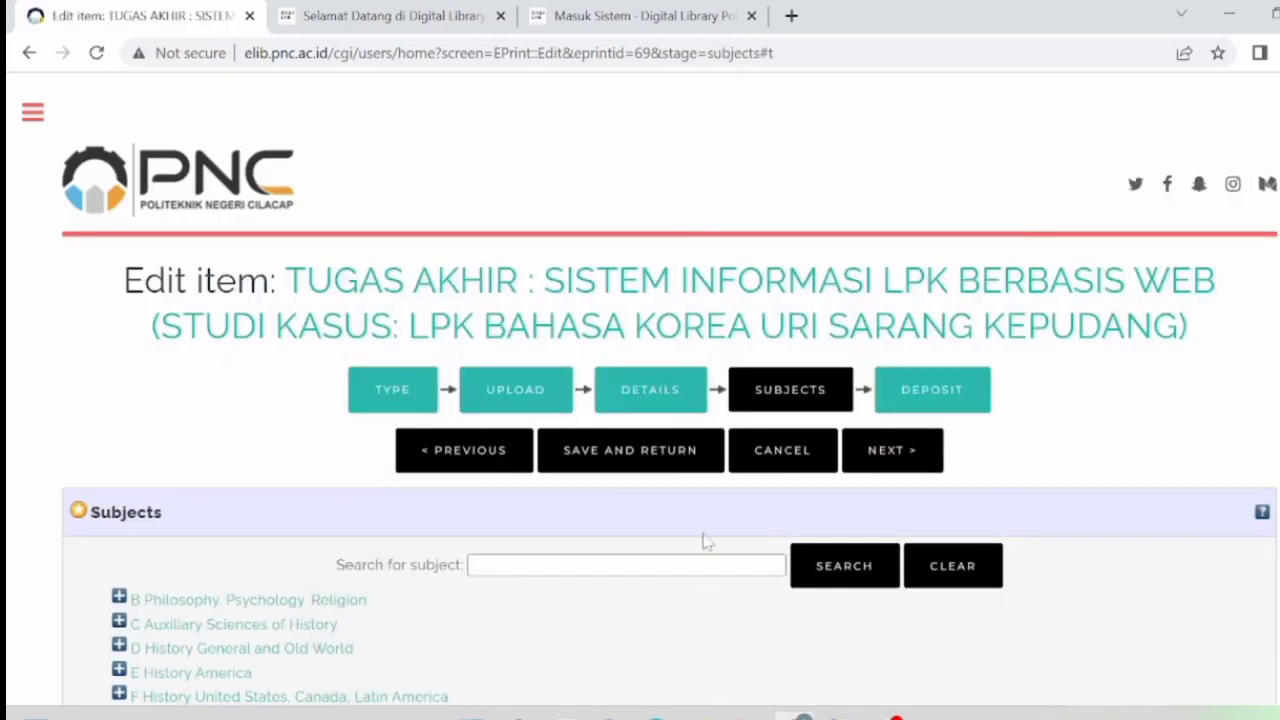
pyautogui.scroll(-2, 704, 542)
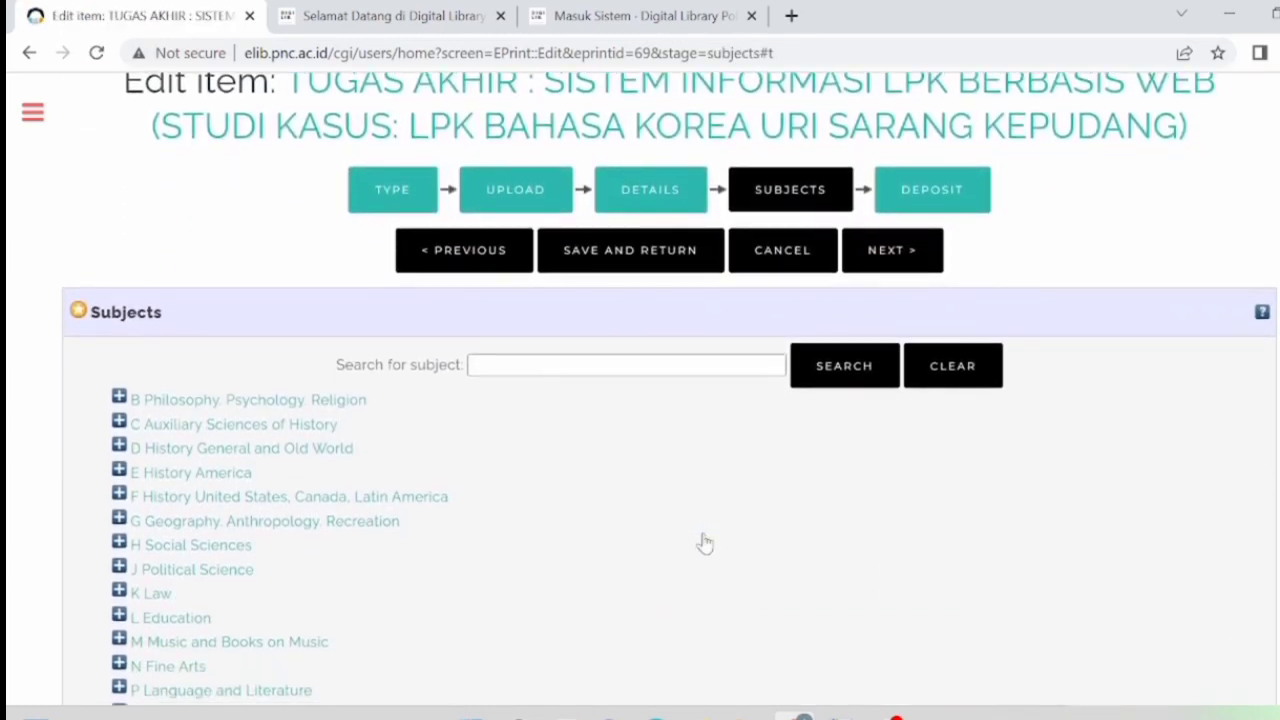
pyautogui.scroll(-3, 704, 542)
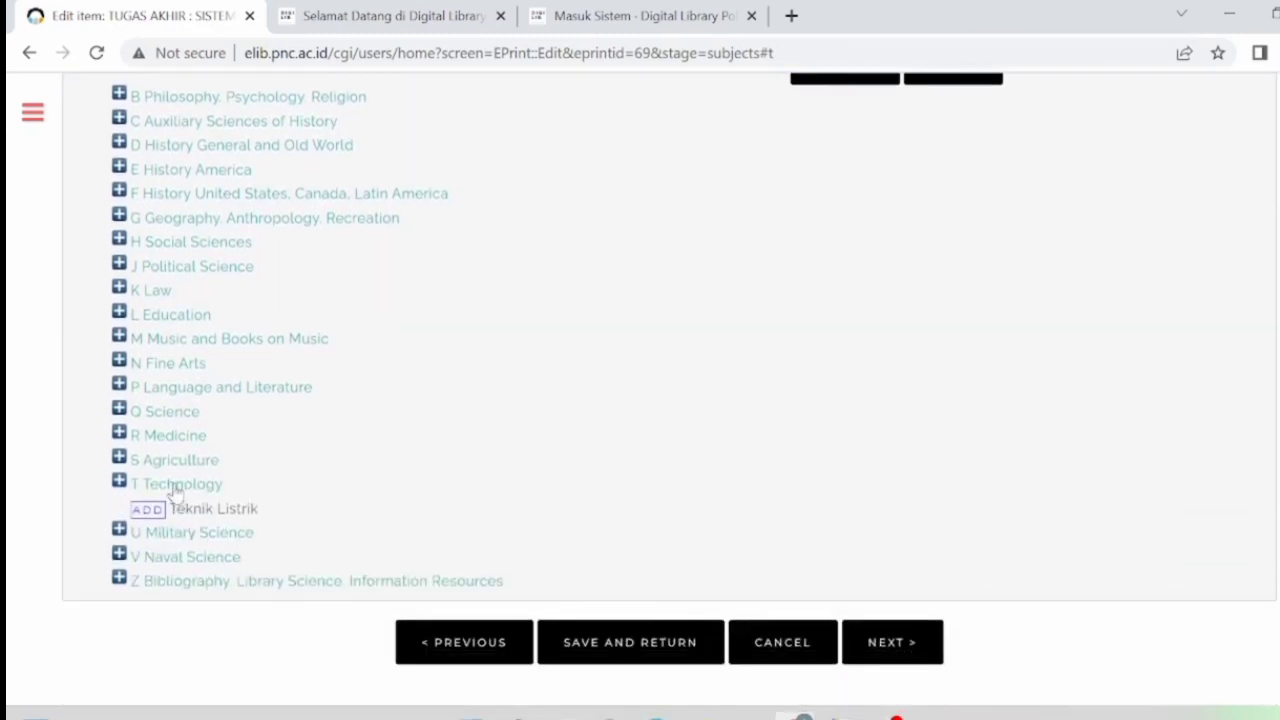
pyautogui.click(175, 485)
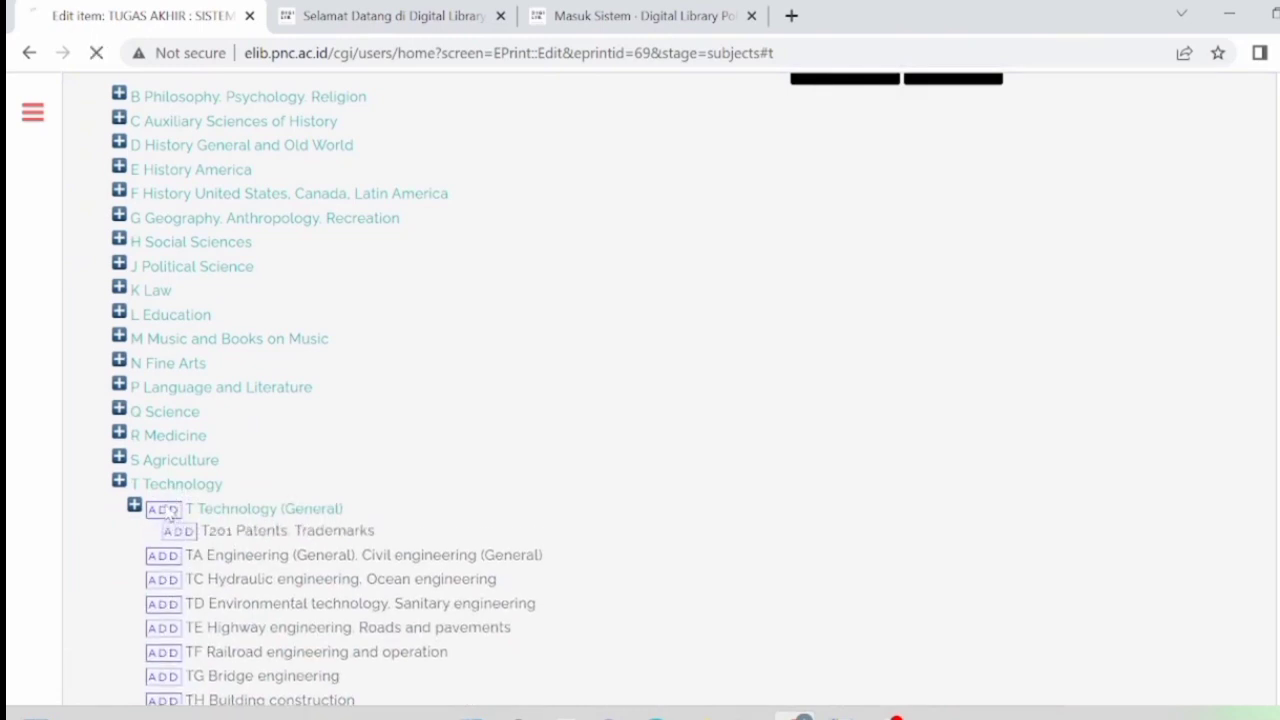
pyautogui.click(164, 510)
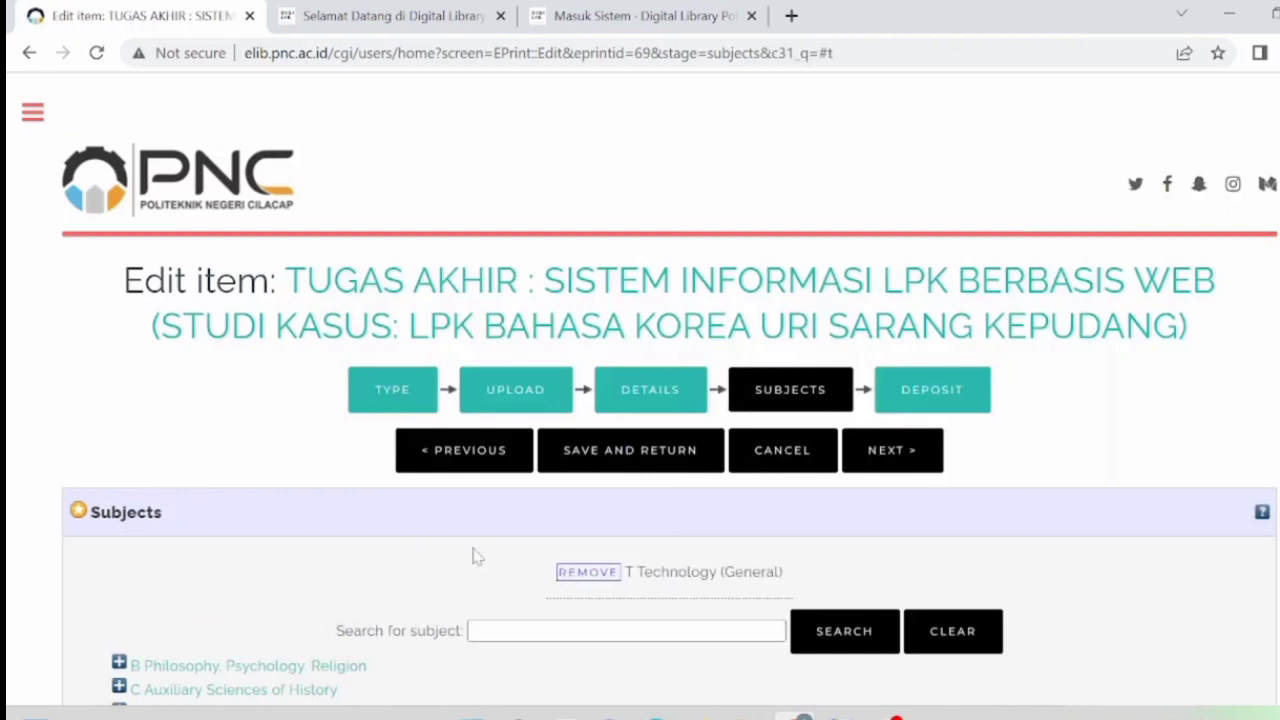
# Proceed to the Deposit stage and deposit the thesis item immediately.
pyautogui.scroll(-2, 515, 562)
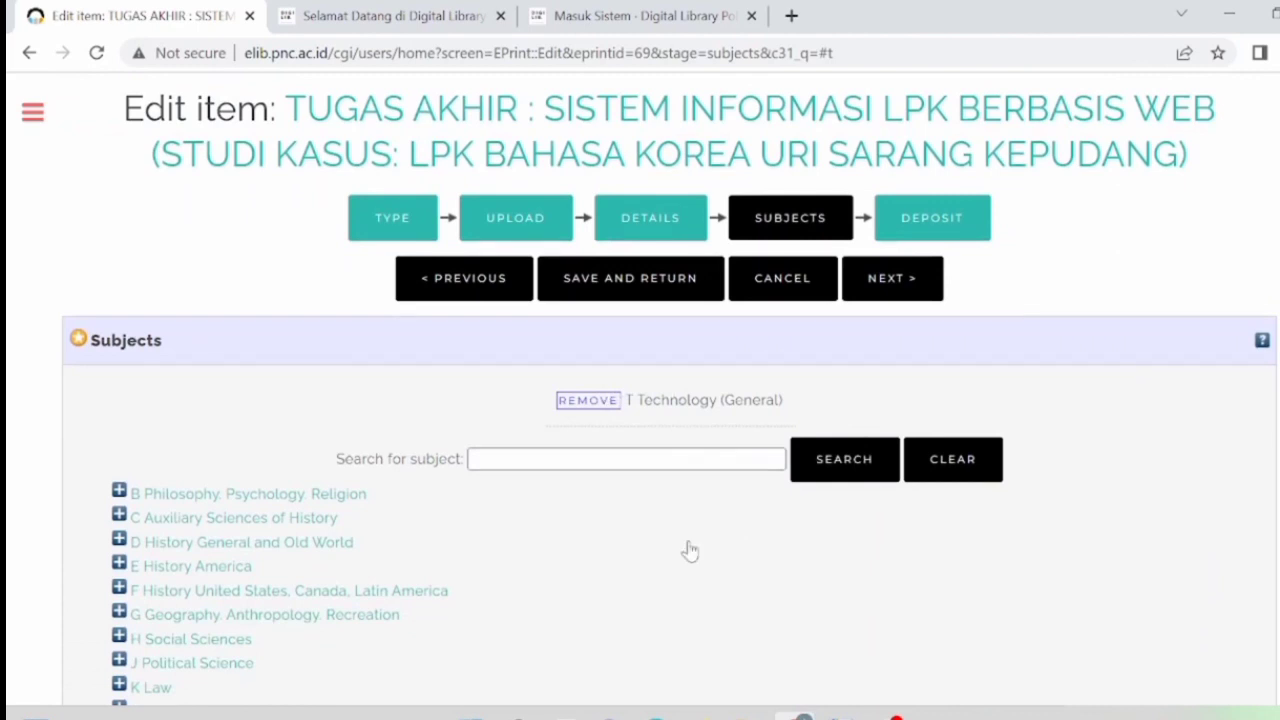
pyautogui.scroll(-10, 690, 551)
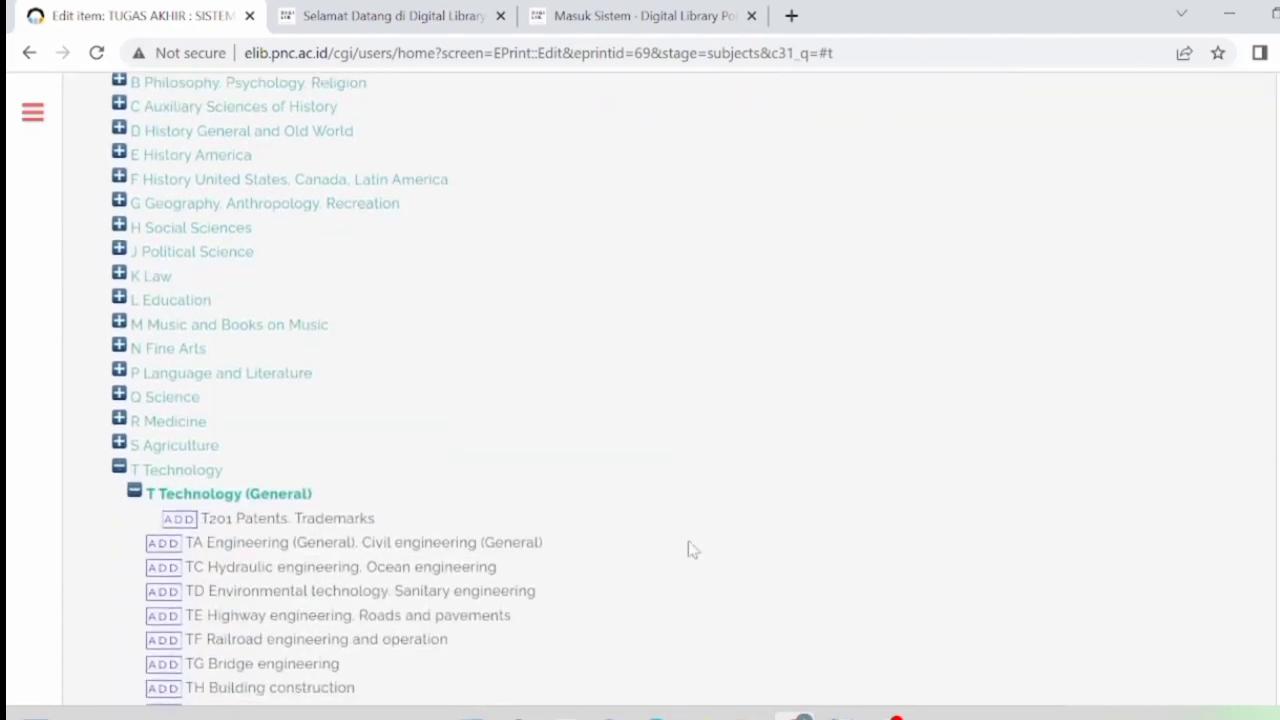
pyautogui.click(893, 622)
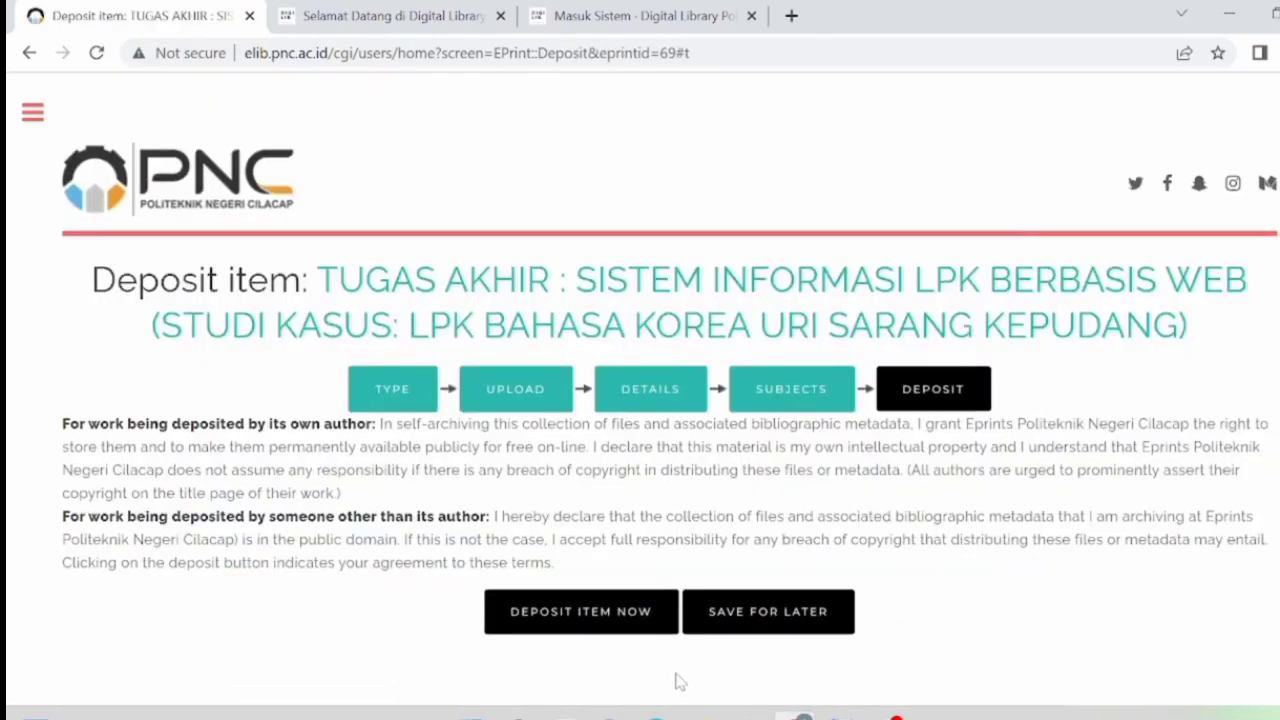
pyautogui.click(615, 625)
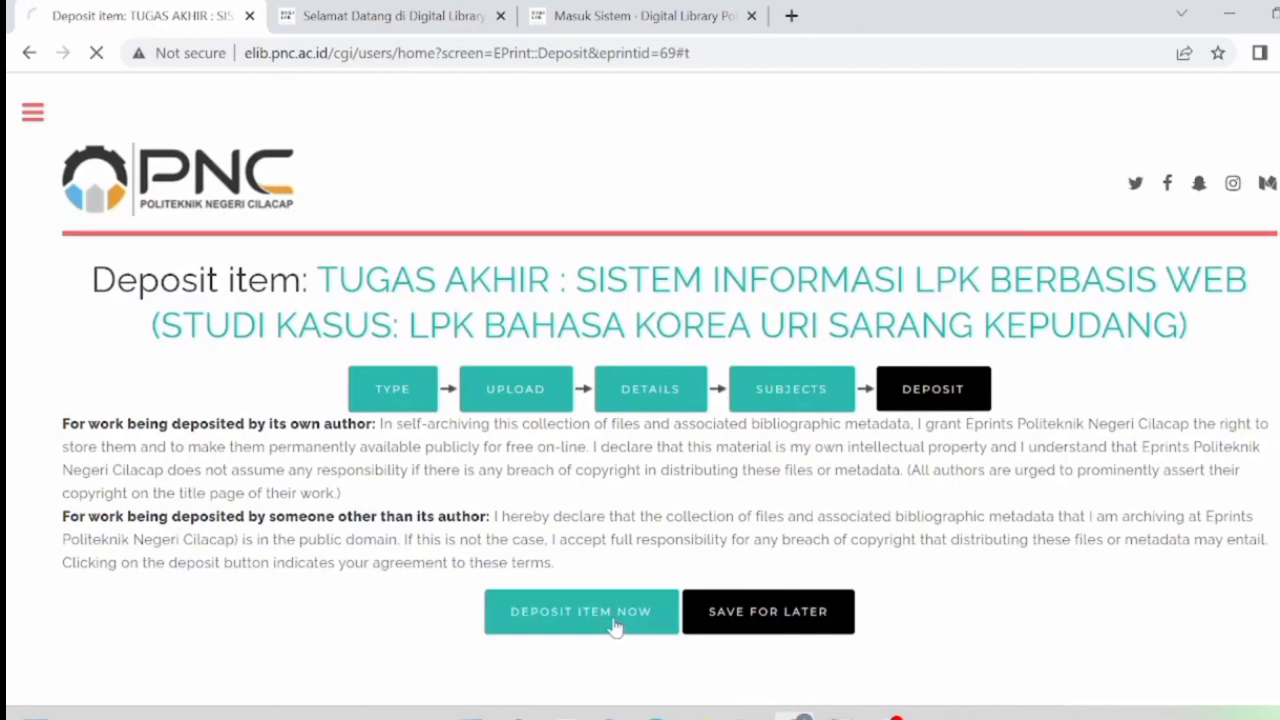